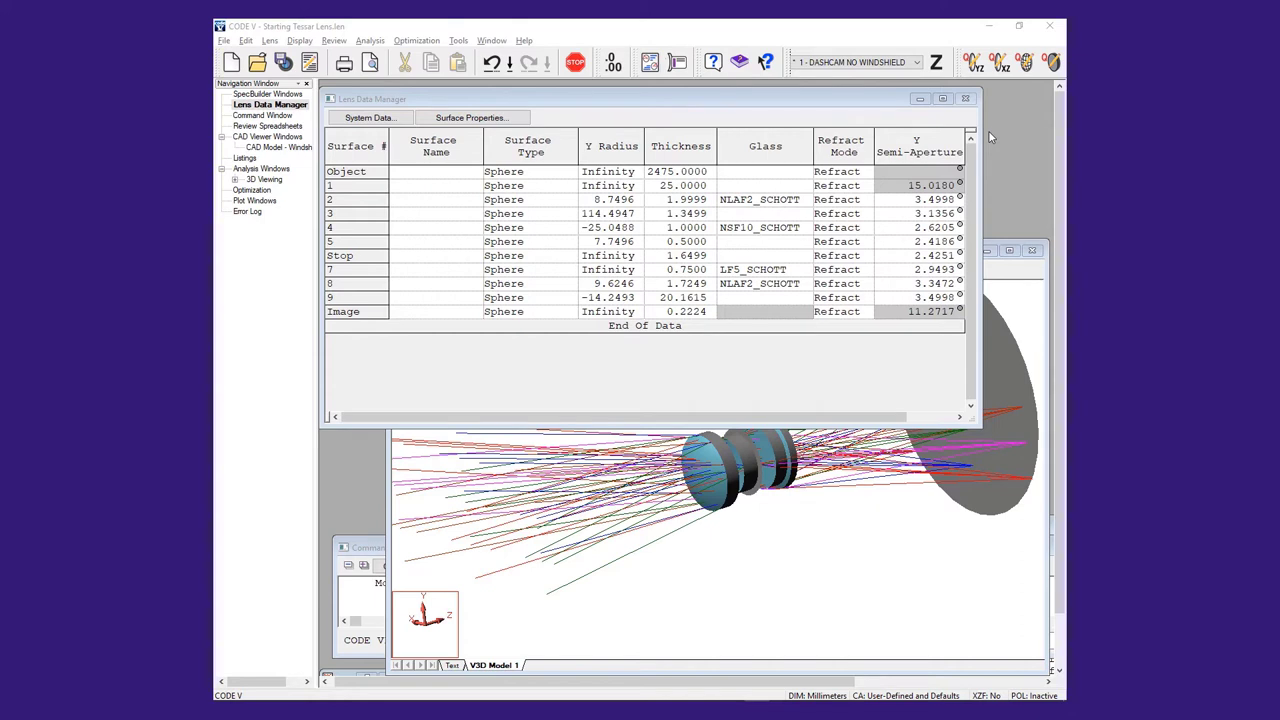
- Raise the Tessar lens 3D view and rotate the model and its ray fan
{"action": "left_click", "coordinate": [586, 101]}
{"action": "left_click_drag", "start_coordinate": [586, 101], "coordinate": [602, 102]}
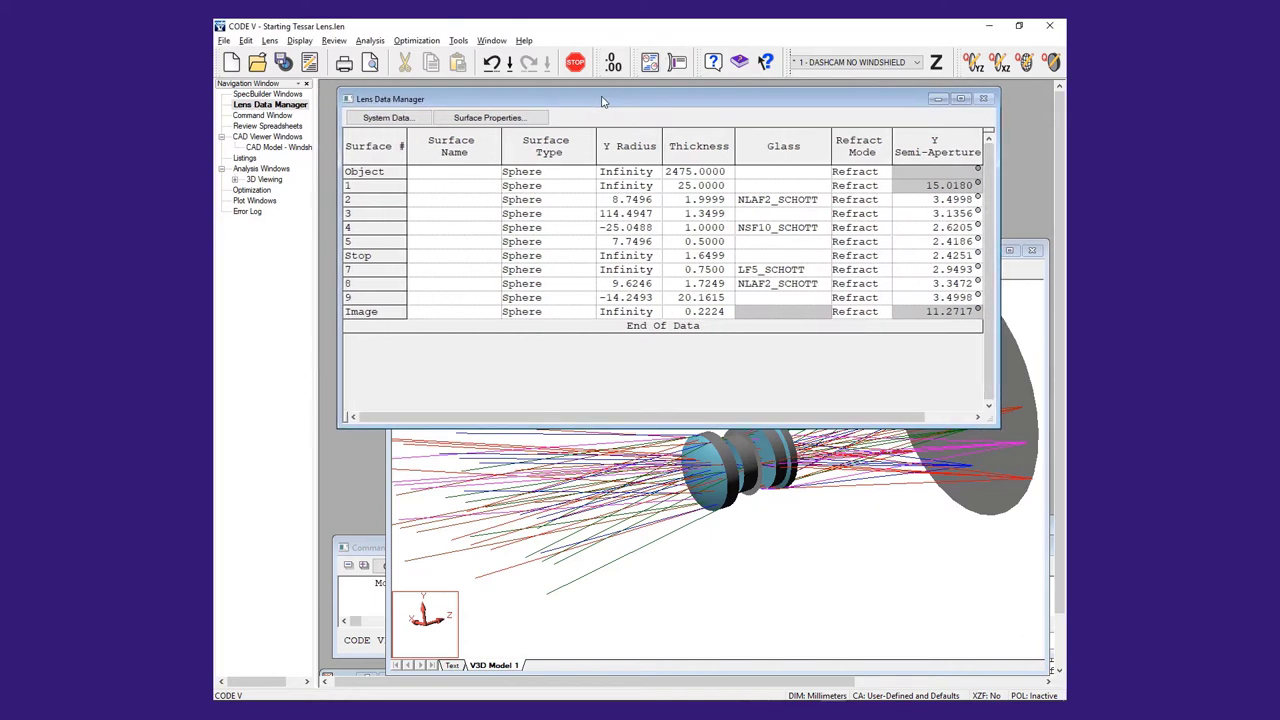
{"action": "left_click", "coordinate": [807, 521]}
{"action": "left_click_drag", "start_coordinate": [807, 521], "coordinate": [841, 477]}
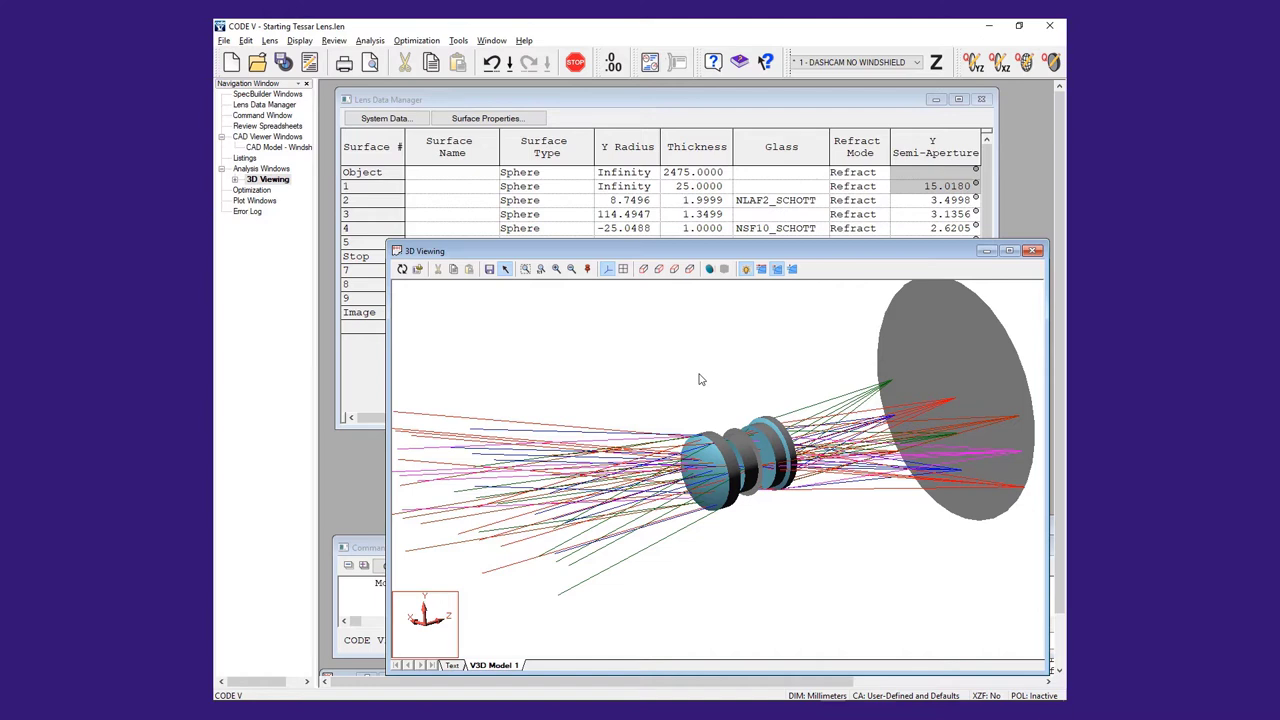
{"action": "left_click", "coordinate": [219, 44]}
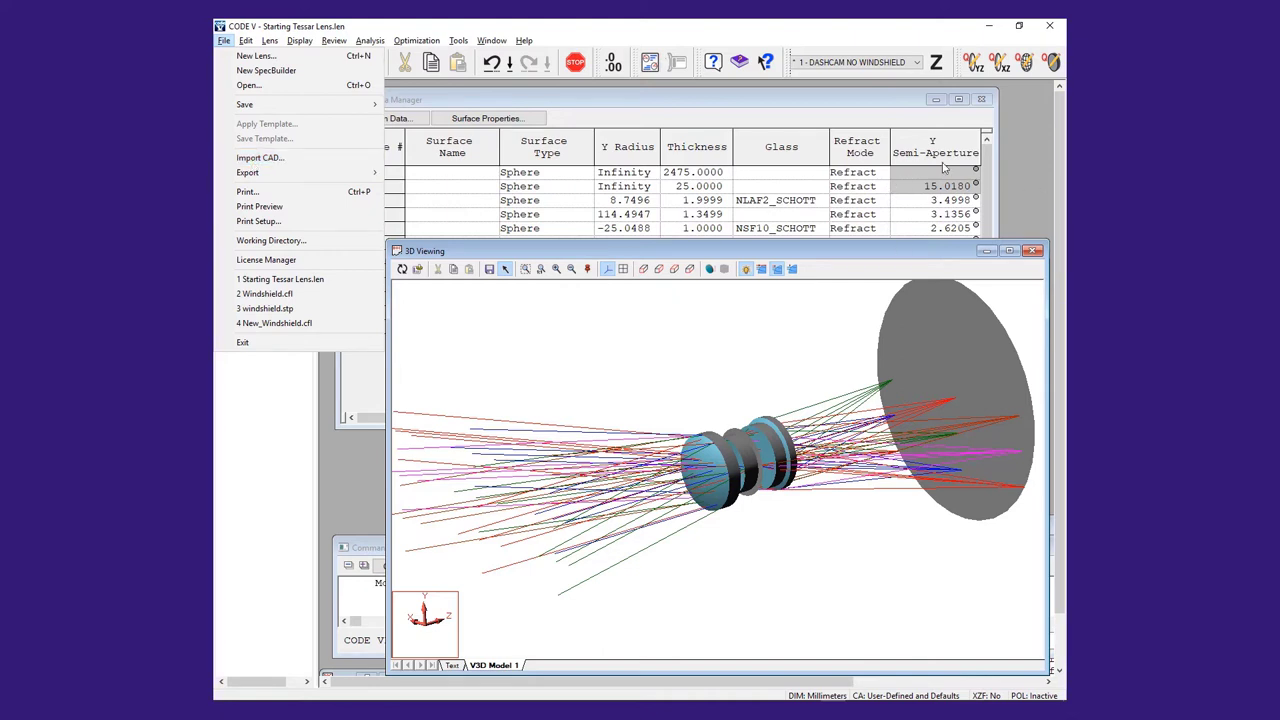
- Drag windshield.stp from the Sequential_CAD folder into CODE V to open it as a CAD model
{"action": "key", "text": "alt+Tab"}
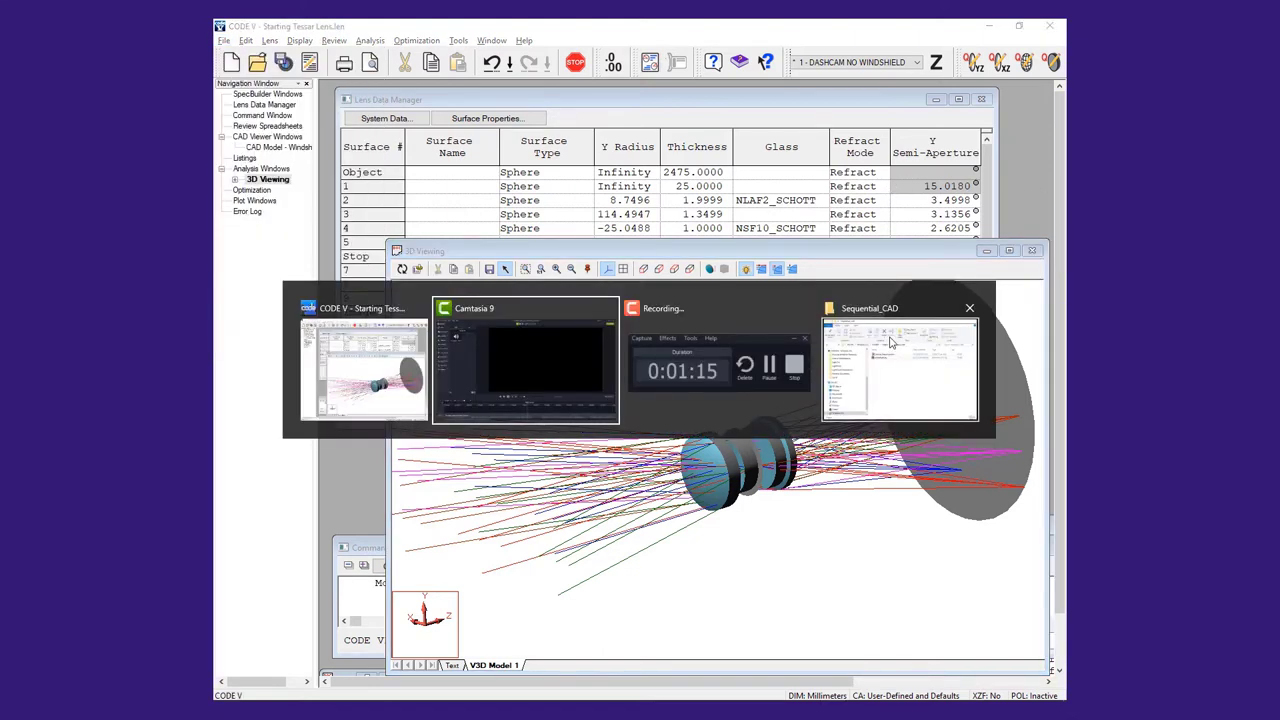
{"action": "left_click", "coordinate": [883, 338]}
{"action": "left_click_drag", "start_coordinate": [631, 394], "coordinate": [1022, 177]}
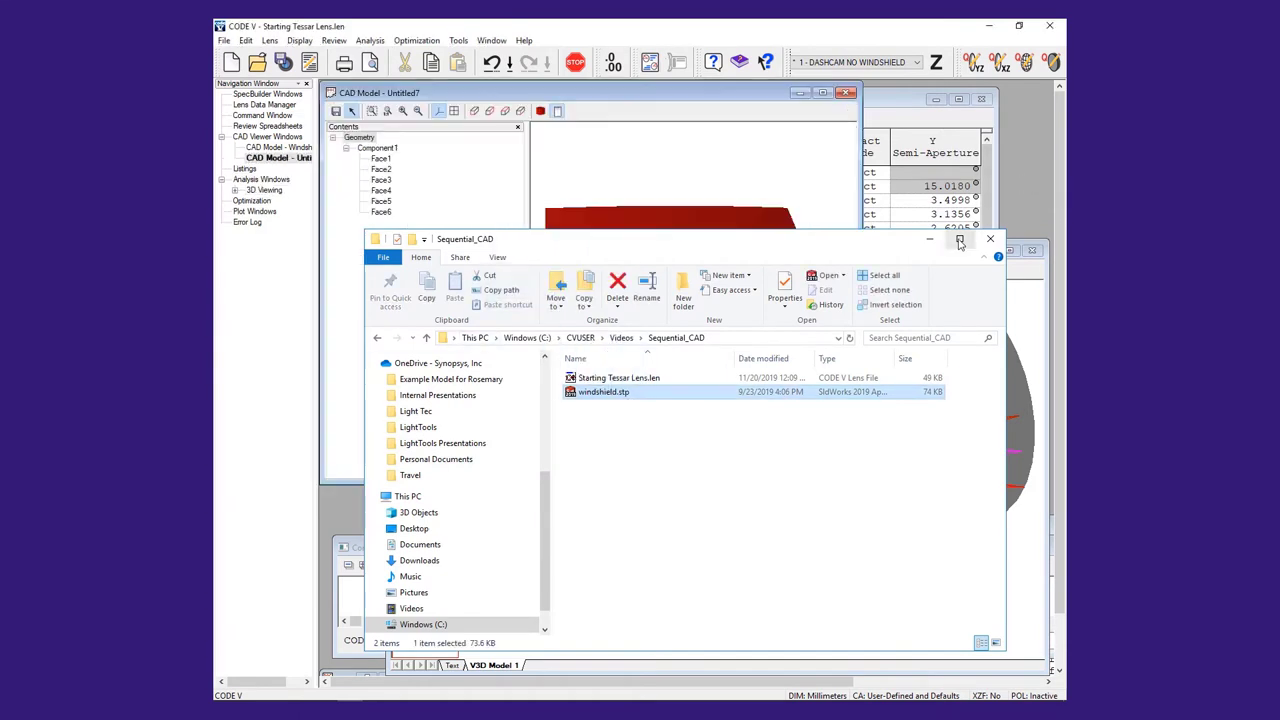
{"action": "left_click", "coordinate": [930, 240]}
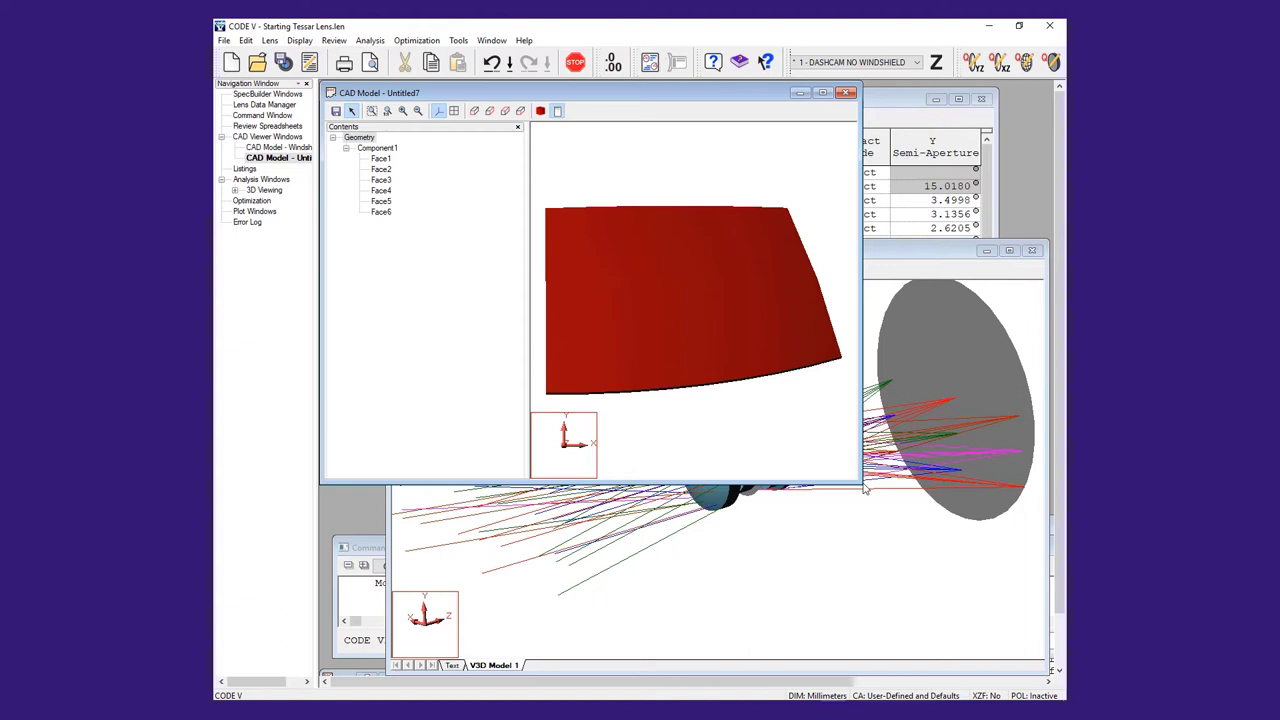
- Enlarge the CAD model window, turn the windshield between edge-on and broad views, and select Component1
{"action": "left_click_drag", "start_coordinate": [862, 488], "coordinate": [1020, 652]}
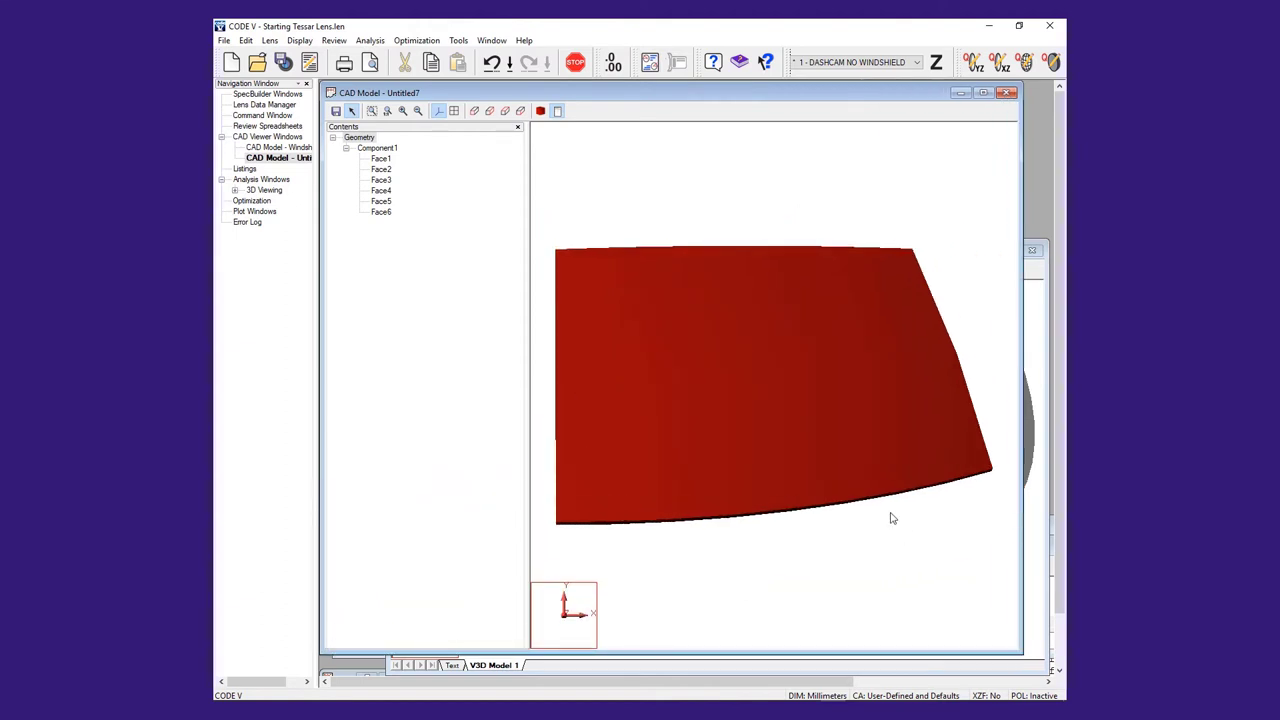
{"action": "left_click_drag", "start_coordinate": [684, 401], "coordinate": [857, 431]}
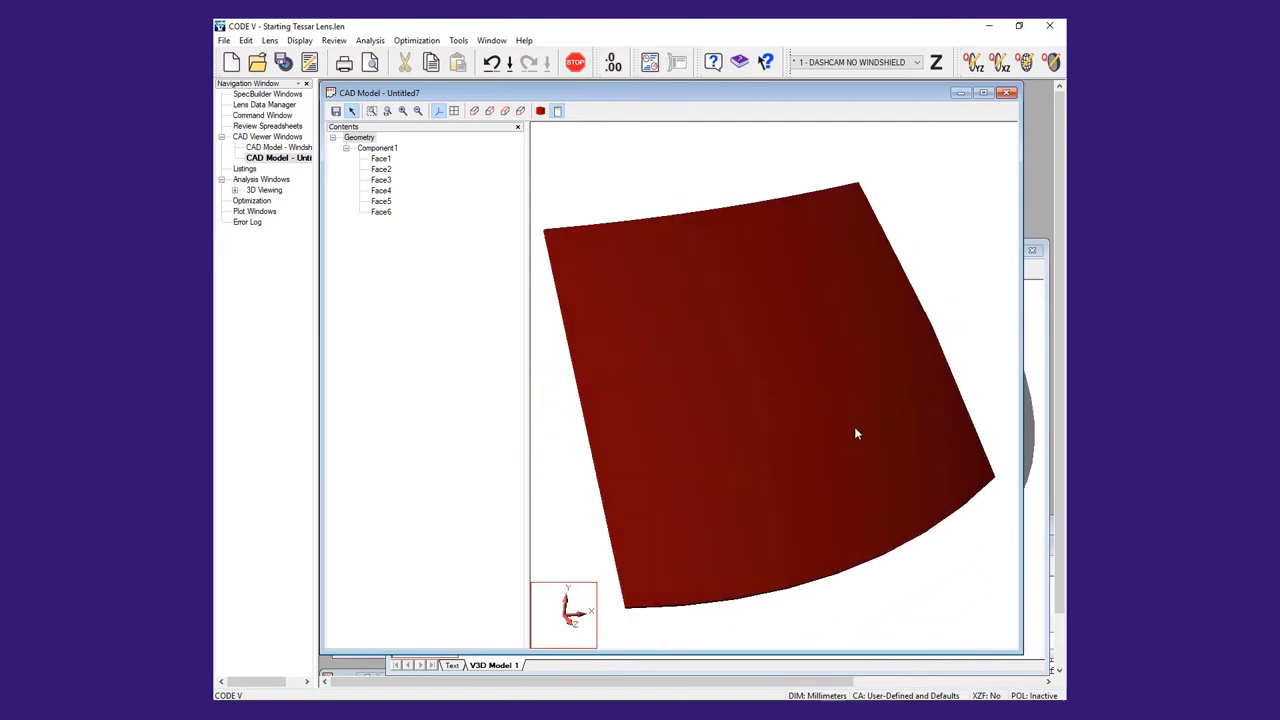
{"action": "left_click_drag", "start_coordinate": [712, 405], "coordinate": [937, 397]}
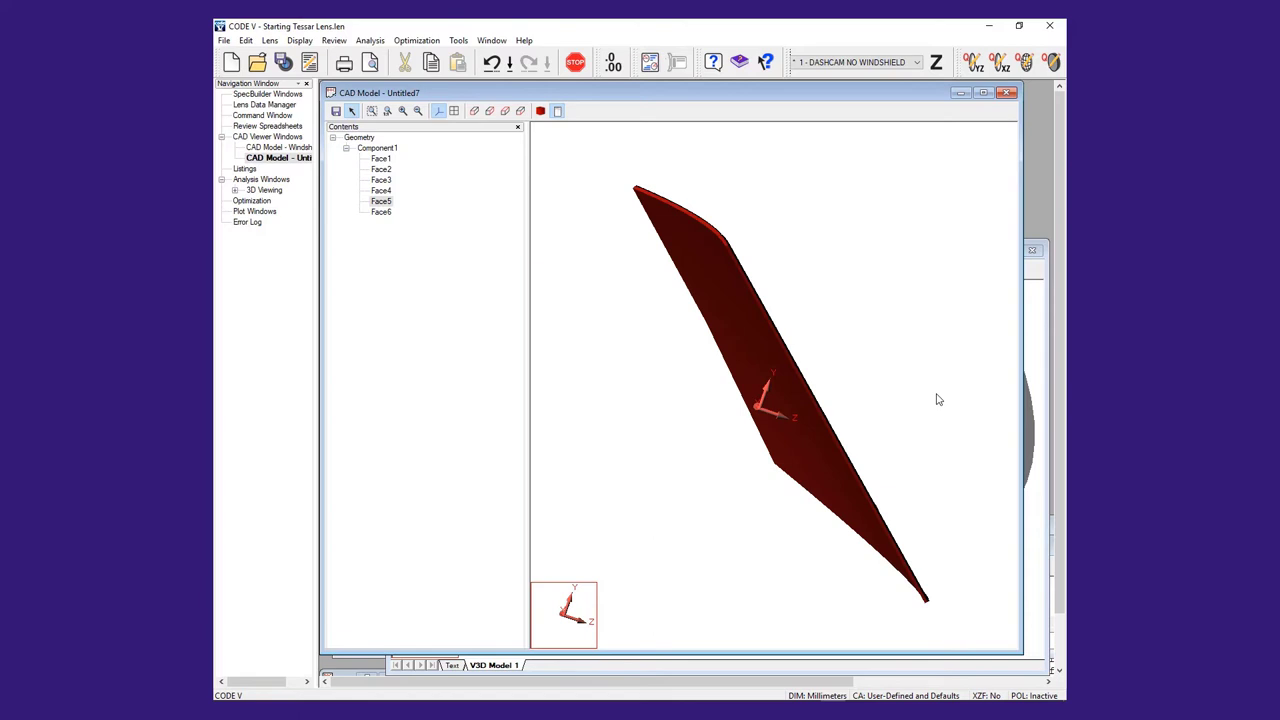
{"action": "left_click_drag", "start_coordinate": [723, 397], "coordinate": [689, 403]}
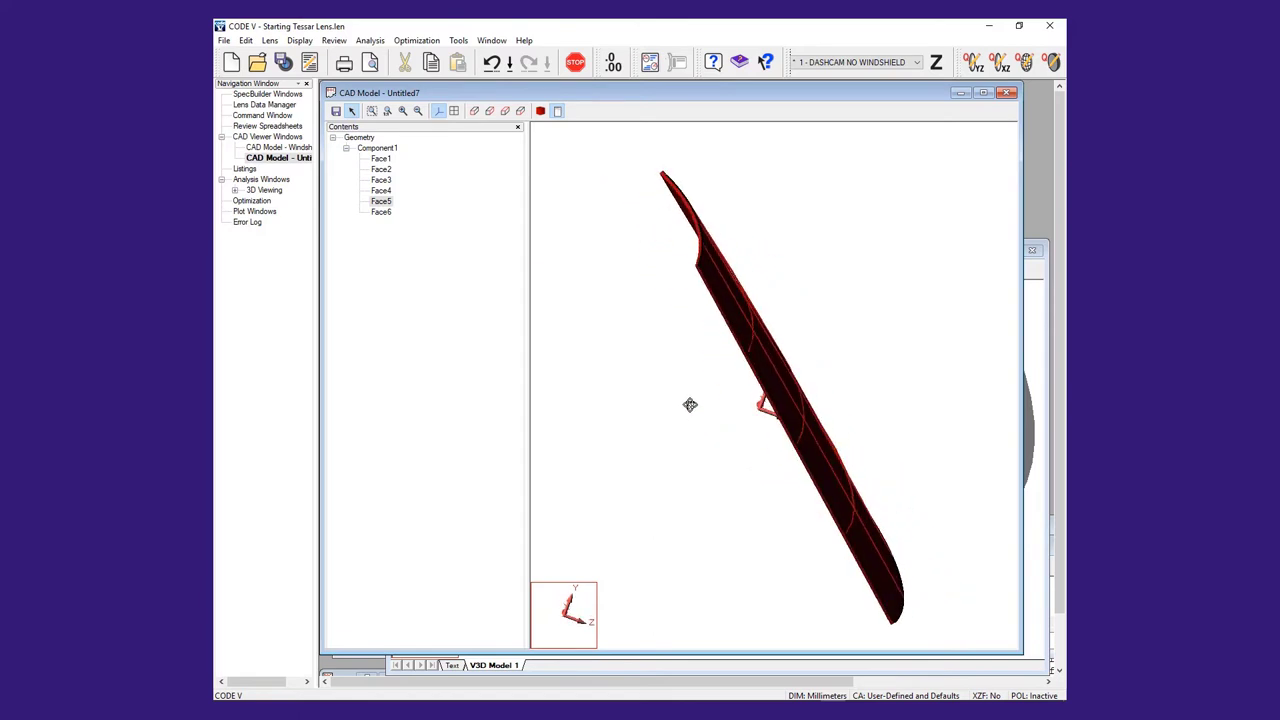
{"action": "left_click_drag", "start_coordinate": [909, 581], "coordinate": [970, 516]}
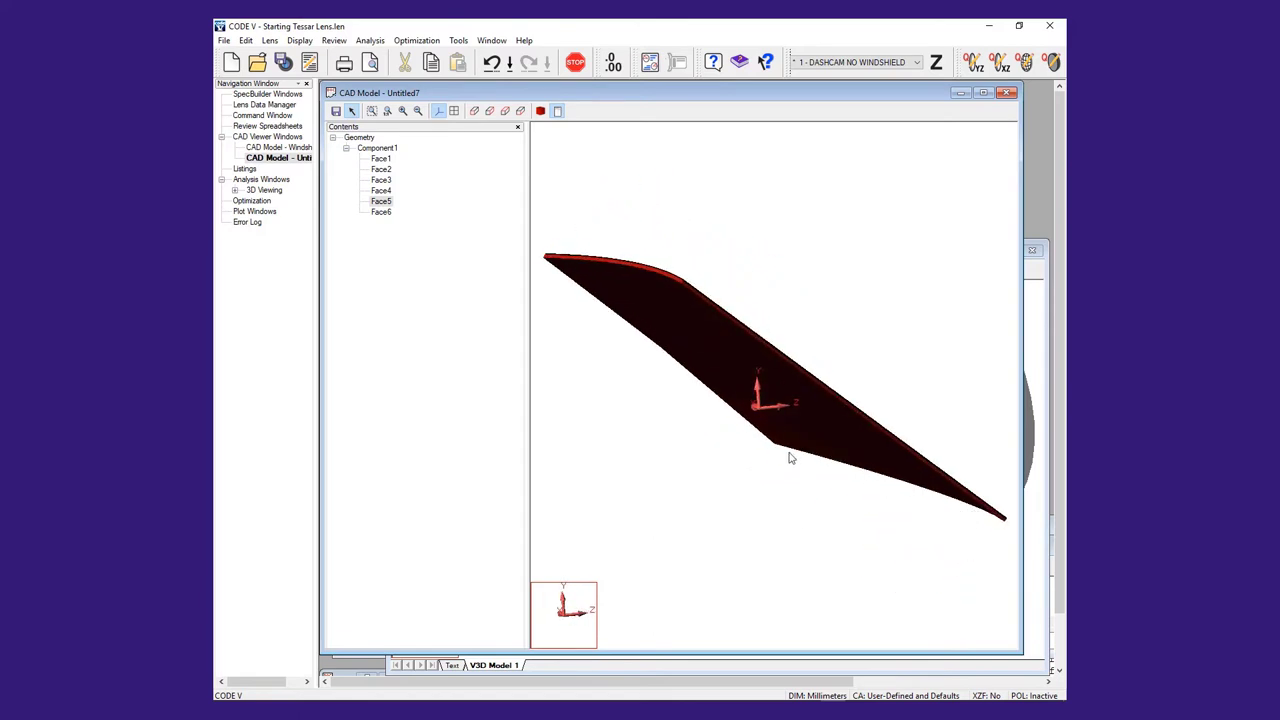
{"action": "left_click_drag", "start_coordinate": [789, 454], "coordinate": [729, 448]}
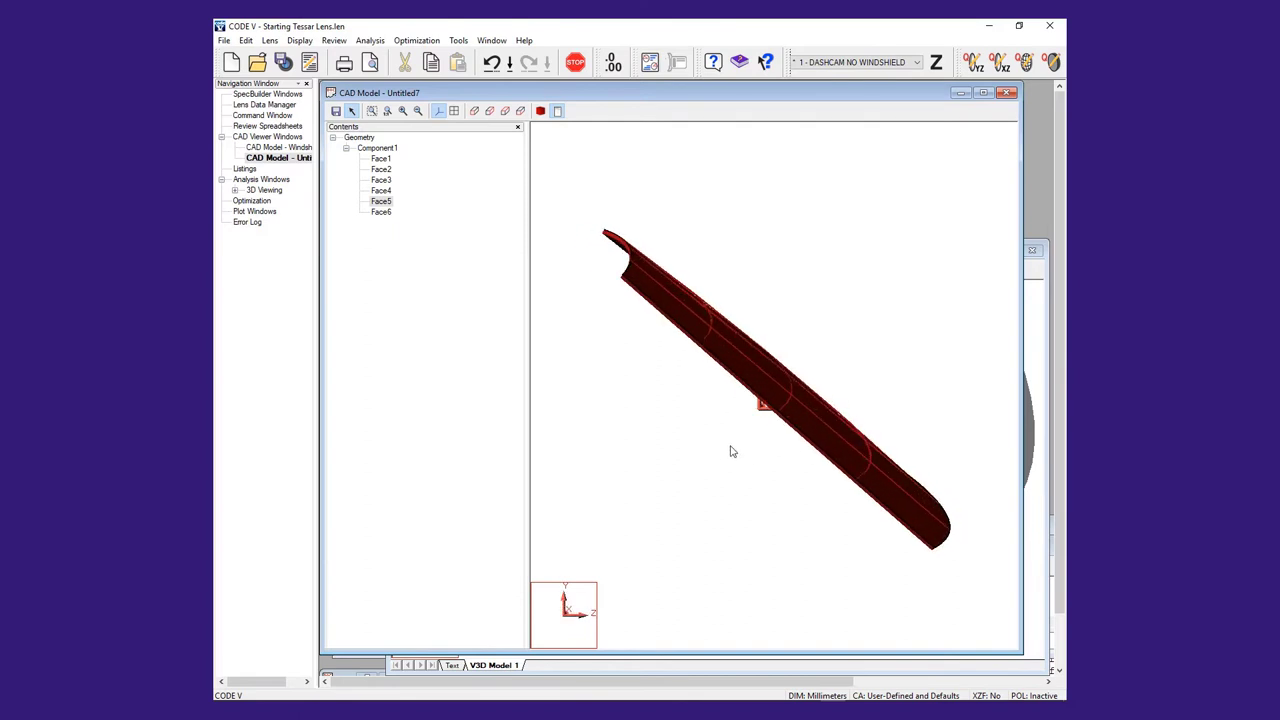
{"action": "left_click_drag", "start_coordinate": [857, 449], "coordinate": [755, 497]}
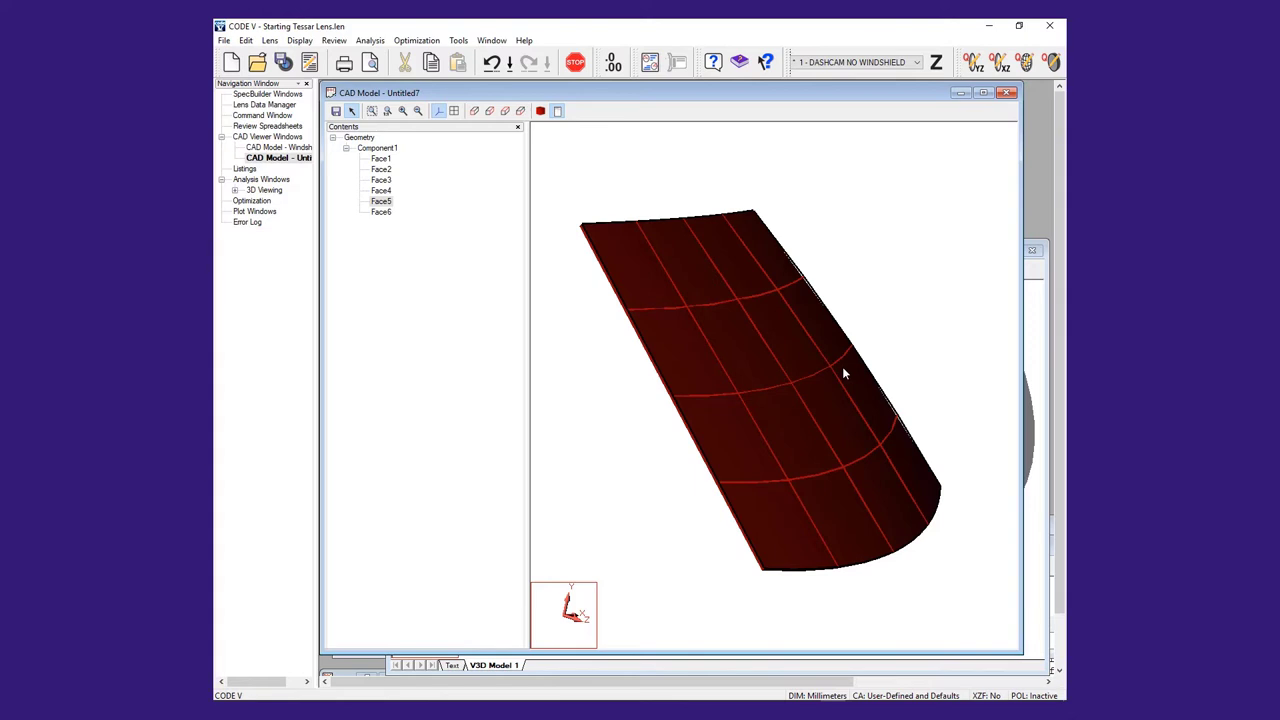
{"action": "left_click", "coordinate": [380, 150]}
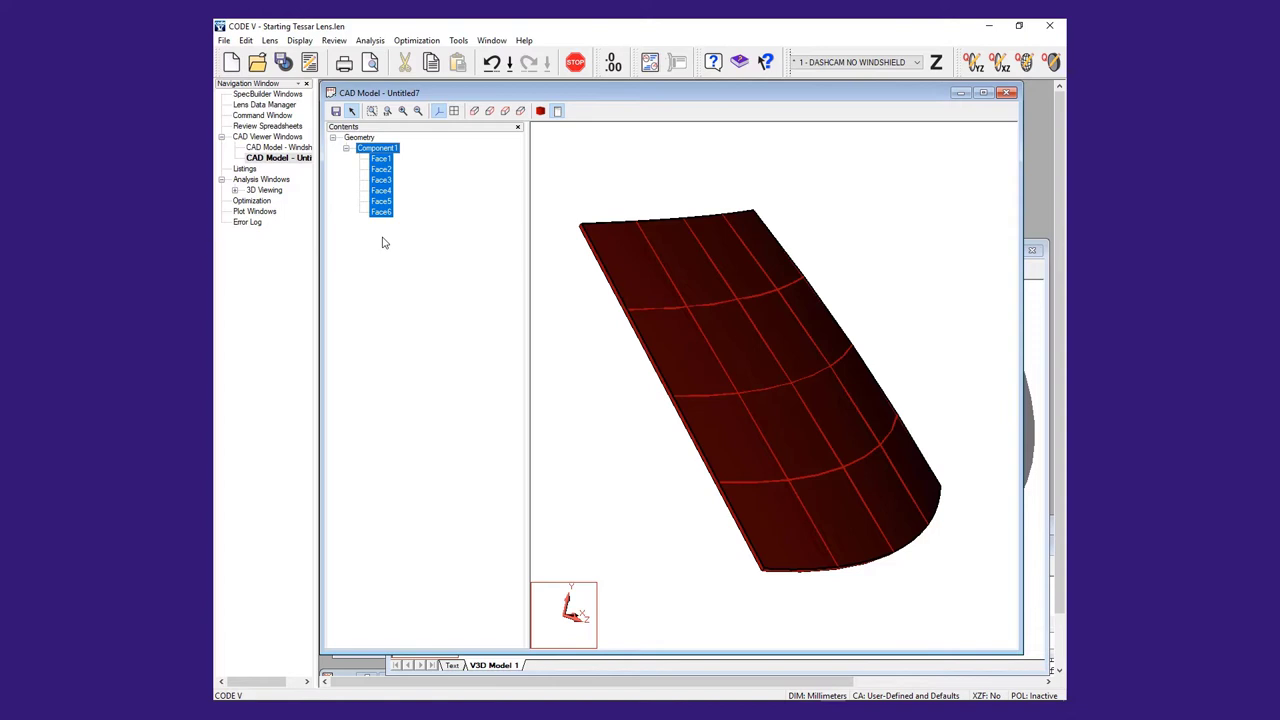
- Create a user component from Face5 and rename it Exterior
{"action": "left_click", "coordinate": [630, 388]}
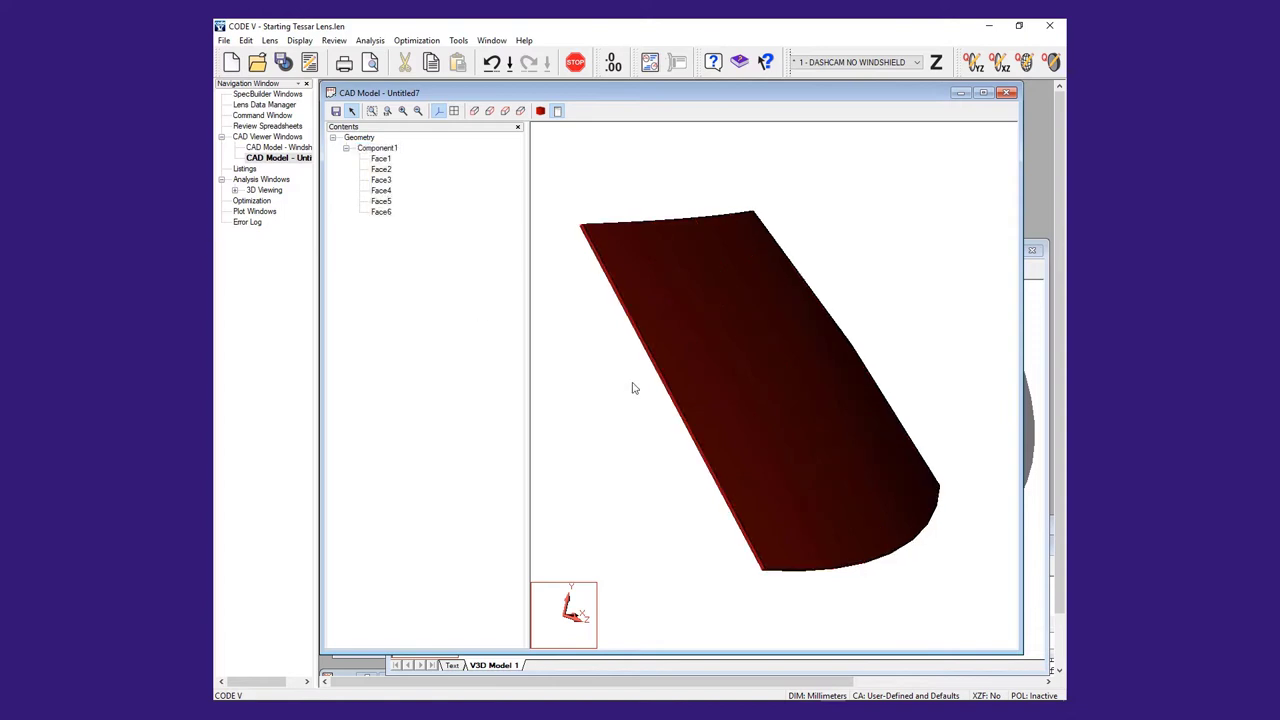
{"action": "left_click", "coordinate": [746, 381]}
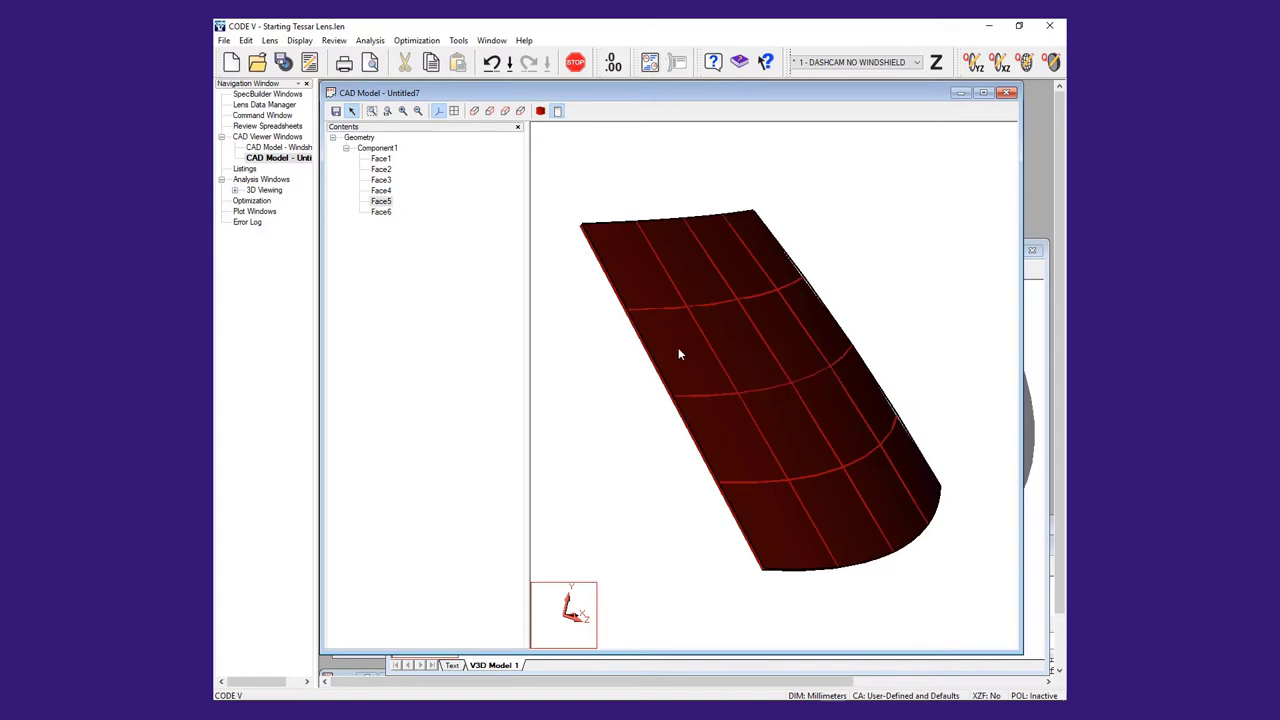
{"action": "right_click", "coordinate": [385, 204]}
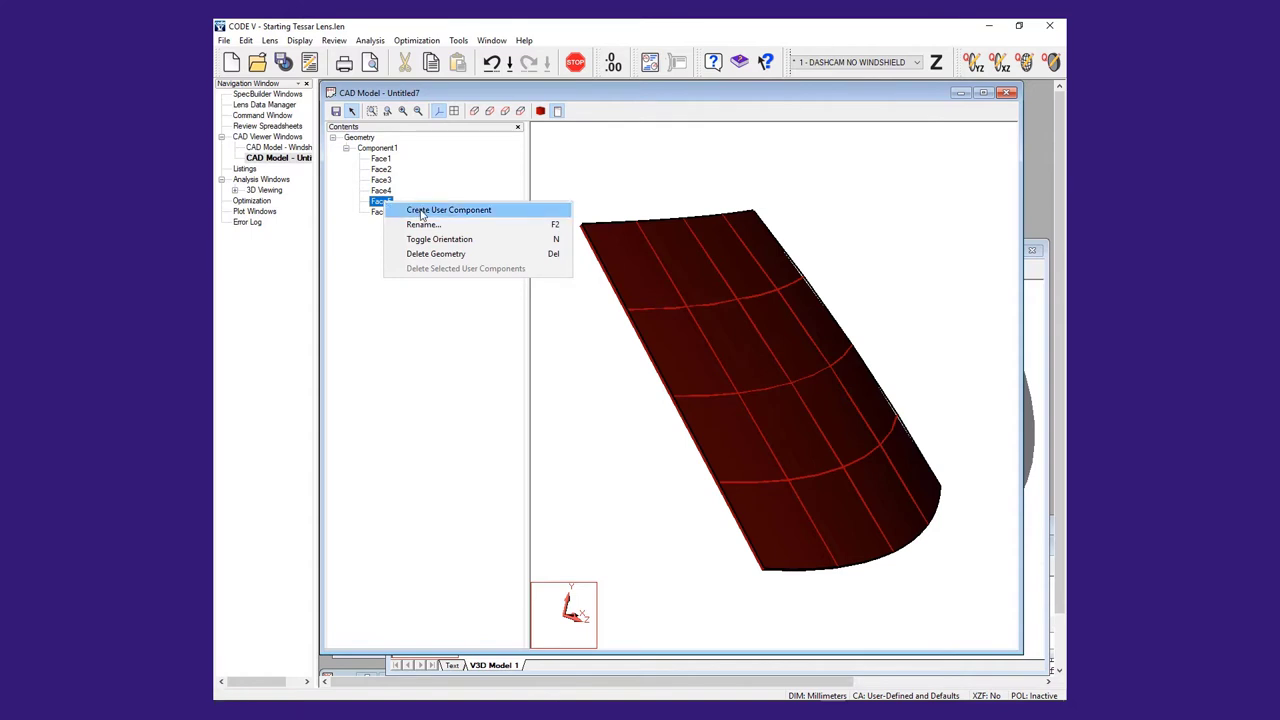
{"action": "left_click", "coordinate": [421, 212]}
{"action": "left_click", "coordinate": [390, 234]}
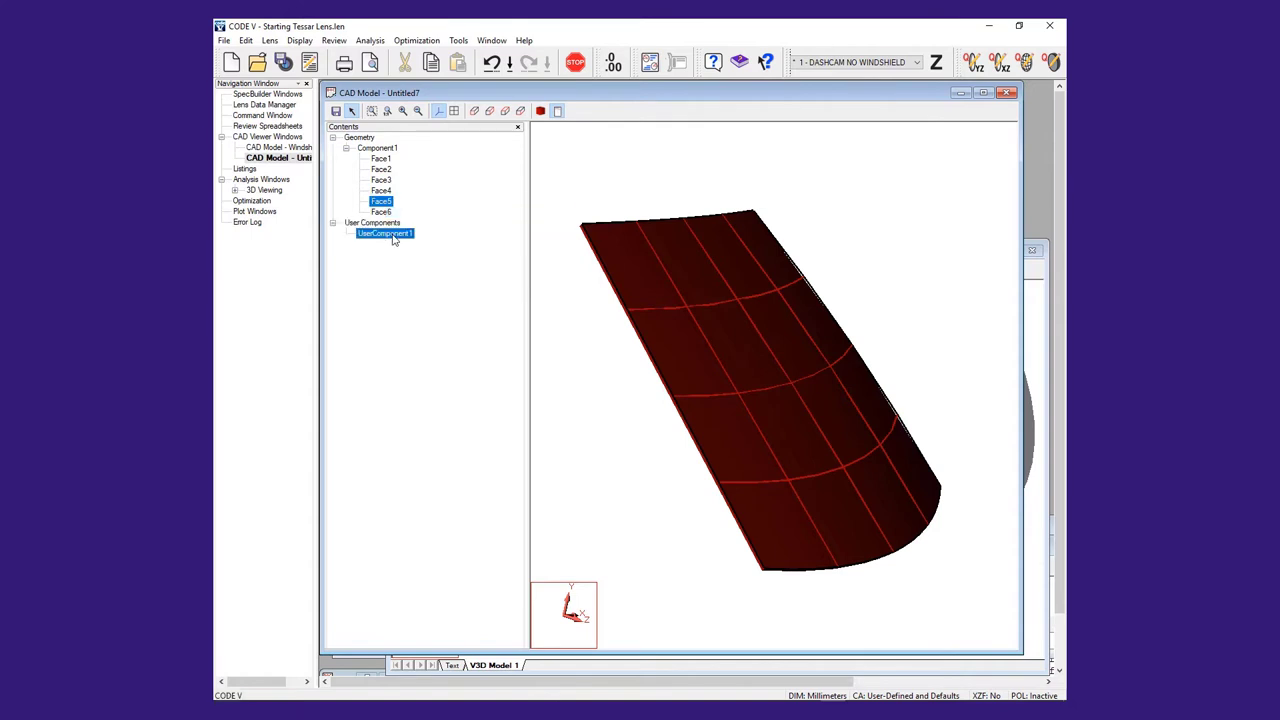
{"action": "right_click", "coordinate": [393, 236]}
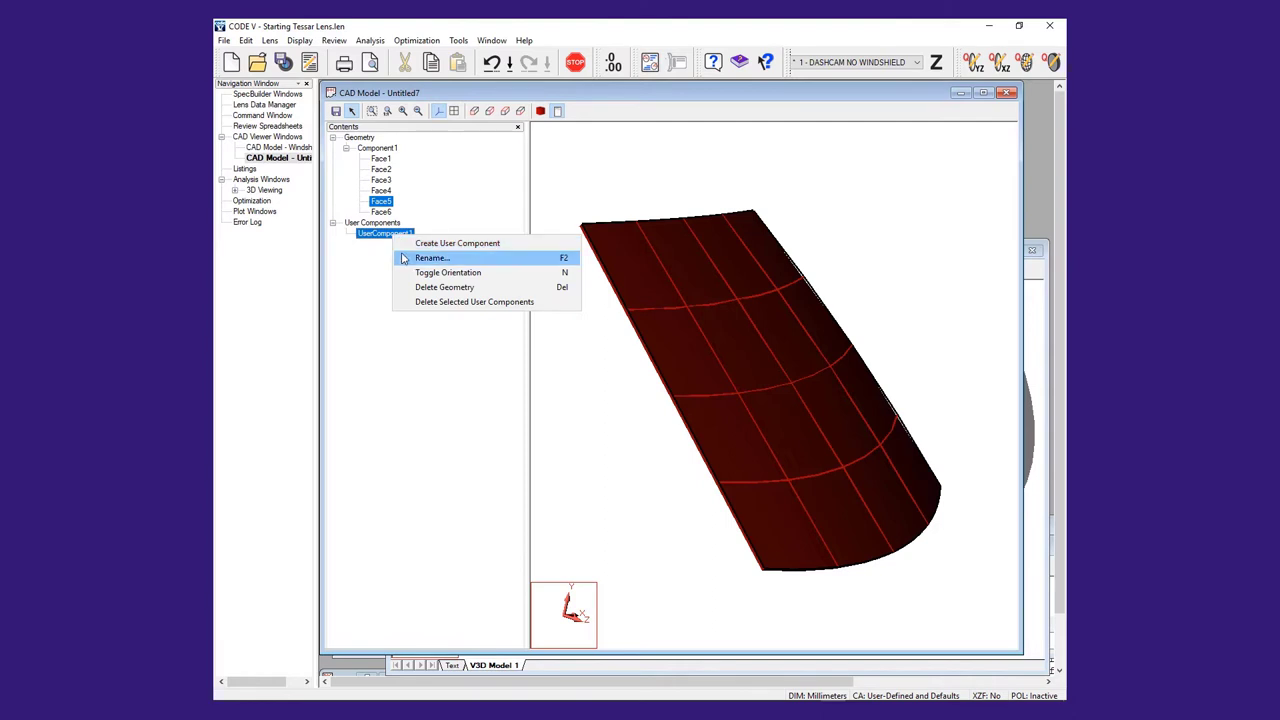
{"action": "left_click", "coordinate": [403, 258]}
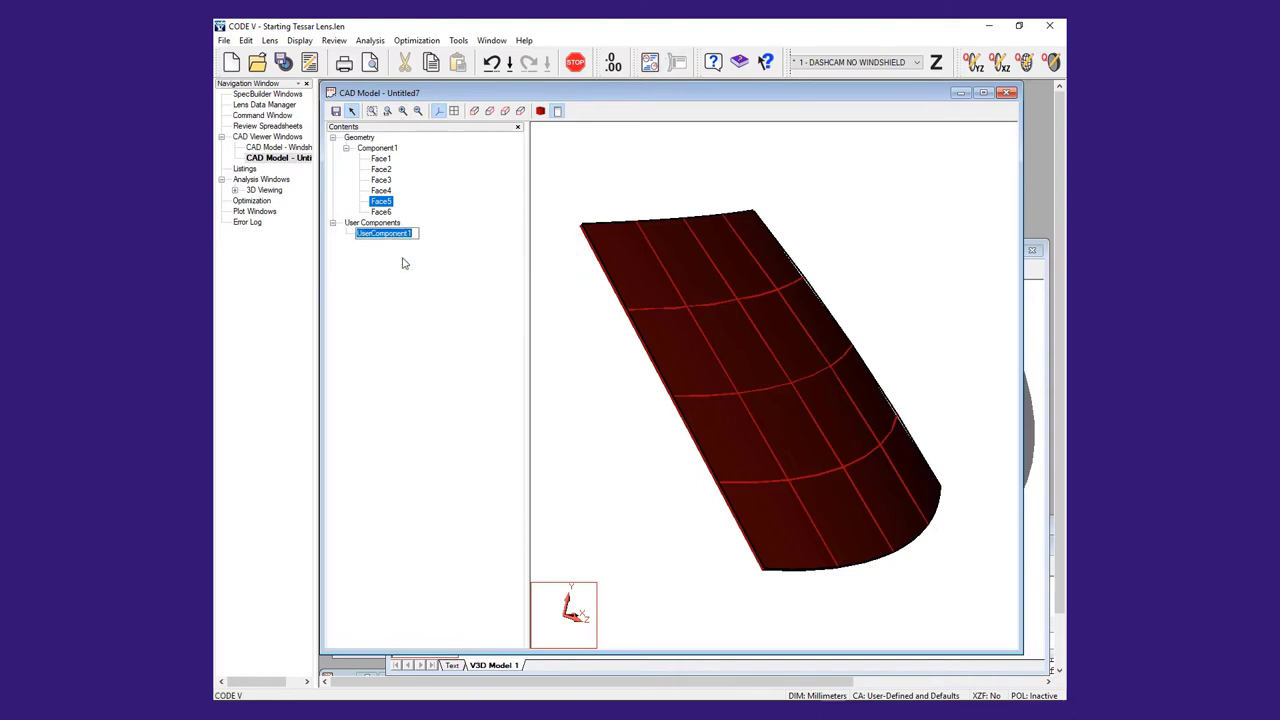
{"action": "type", "text": "Exterior"}
{"action": "key", "text": "Return"}
- Create a user component from Face6 and rename it Interior
{"action": "left_click_drag", "start_coordinate": [634, 397], "coordinate": [785, 357]}
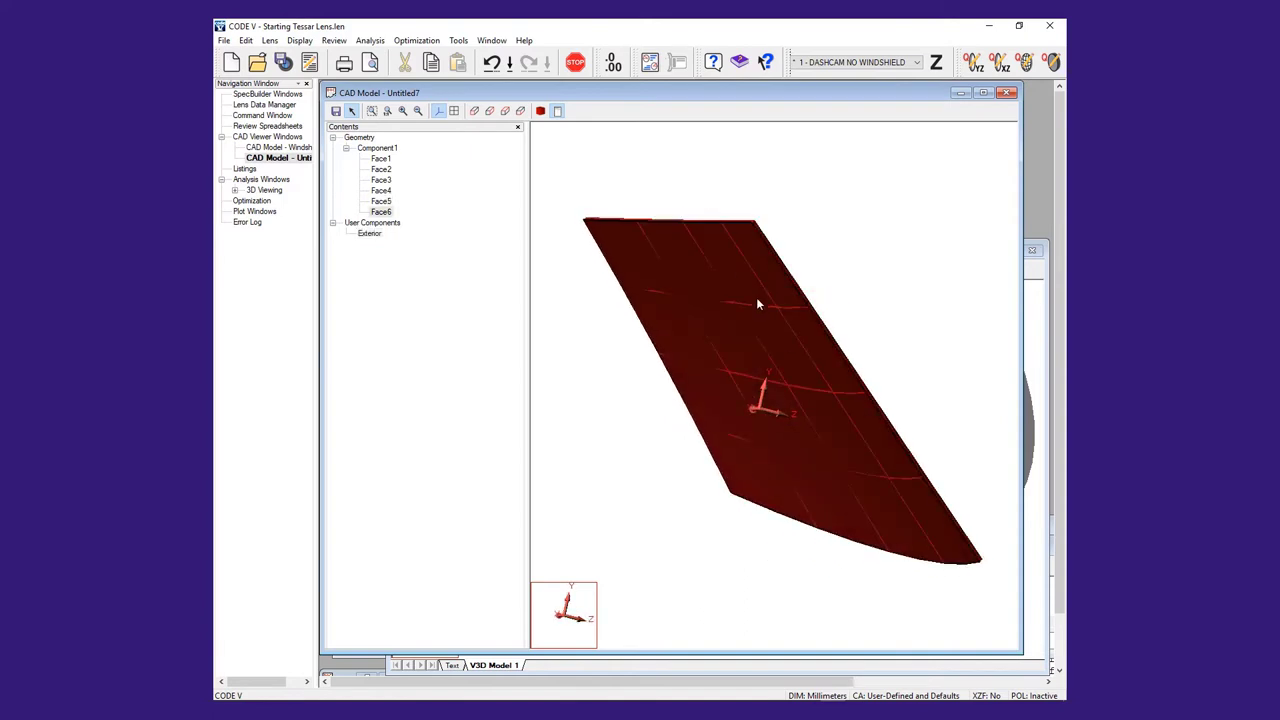
{"action": "right_click", "coordinate": [396, 219]}
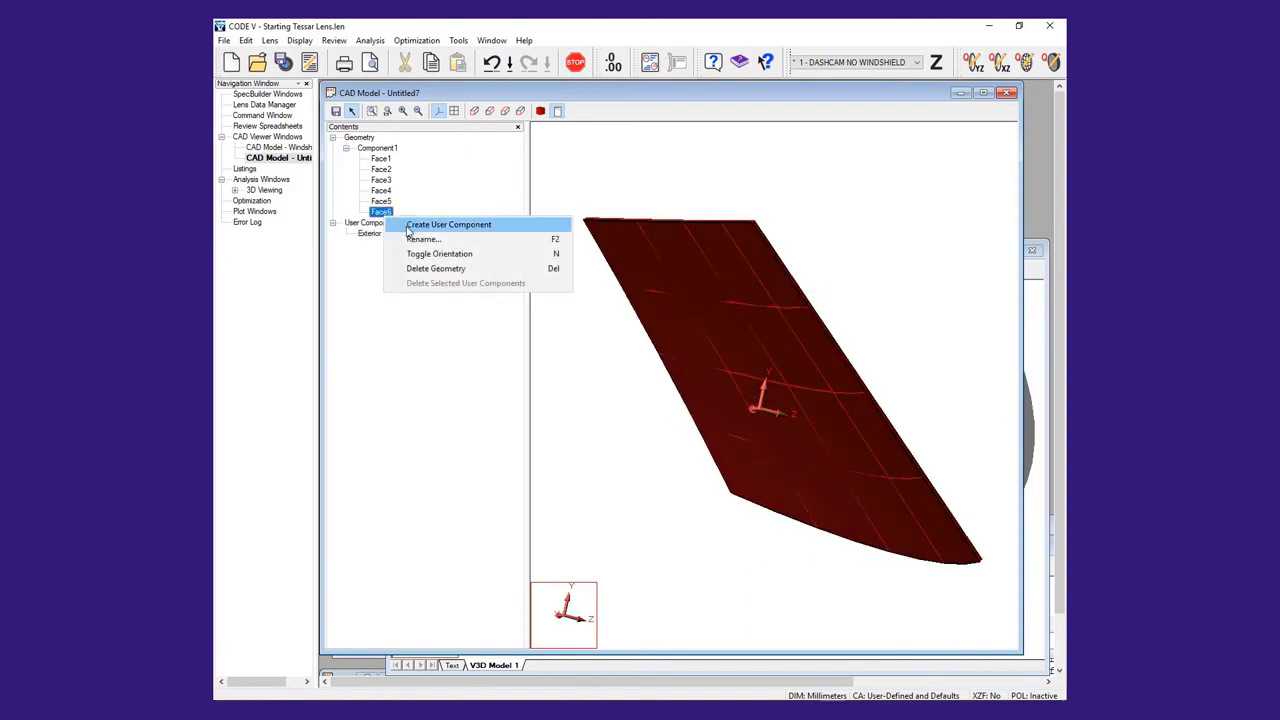
{"action": "left_click", "coordinate": [407, 226]}
{"action": "right_click", "coordinate": [387, 244]}
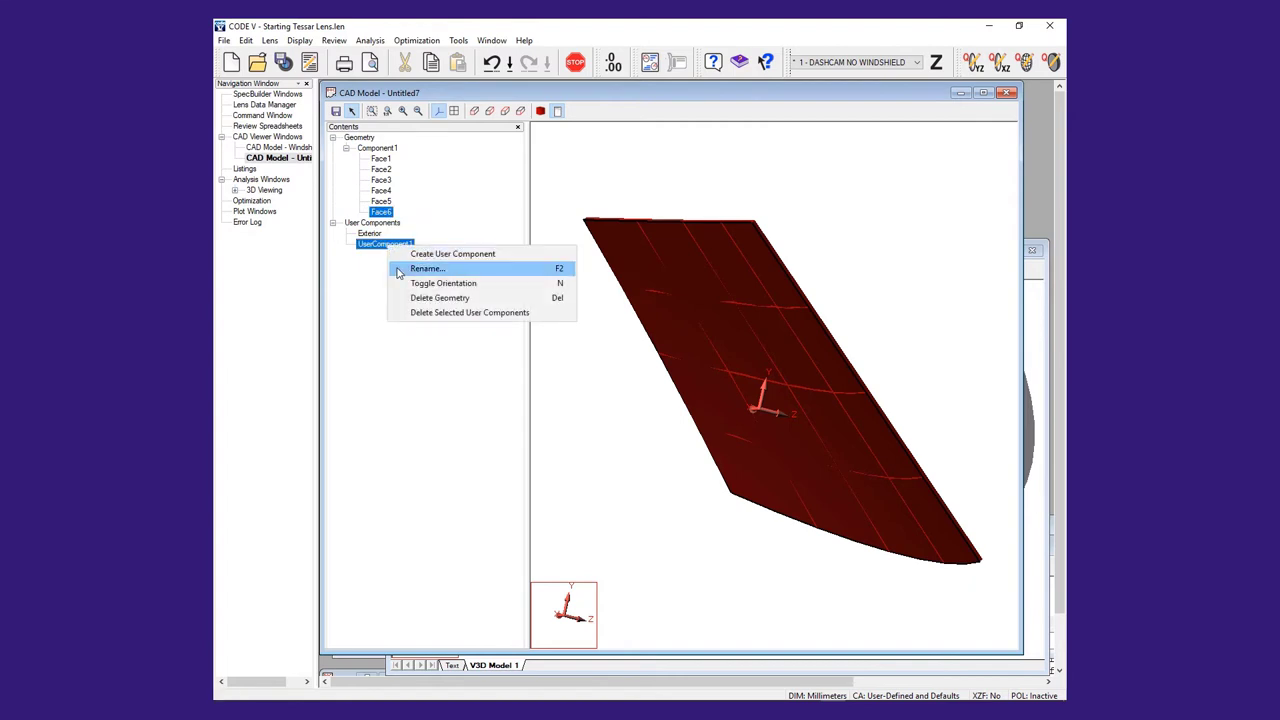
{"action": "left_click", "coordinate": [397, 268]}
{"action": "type", "text": "Int"}
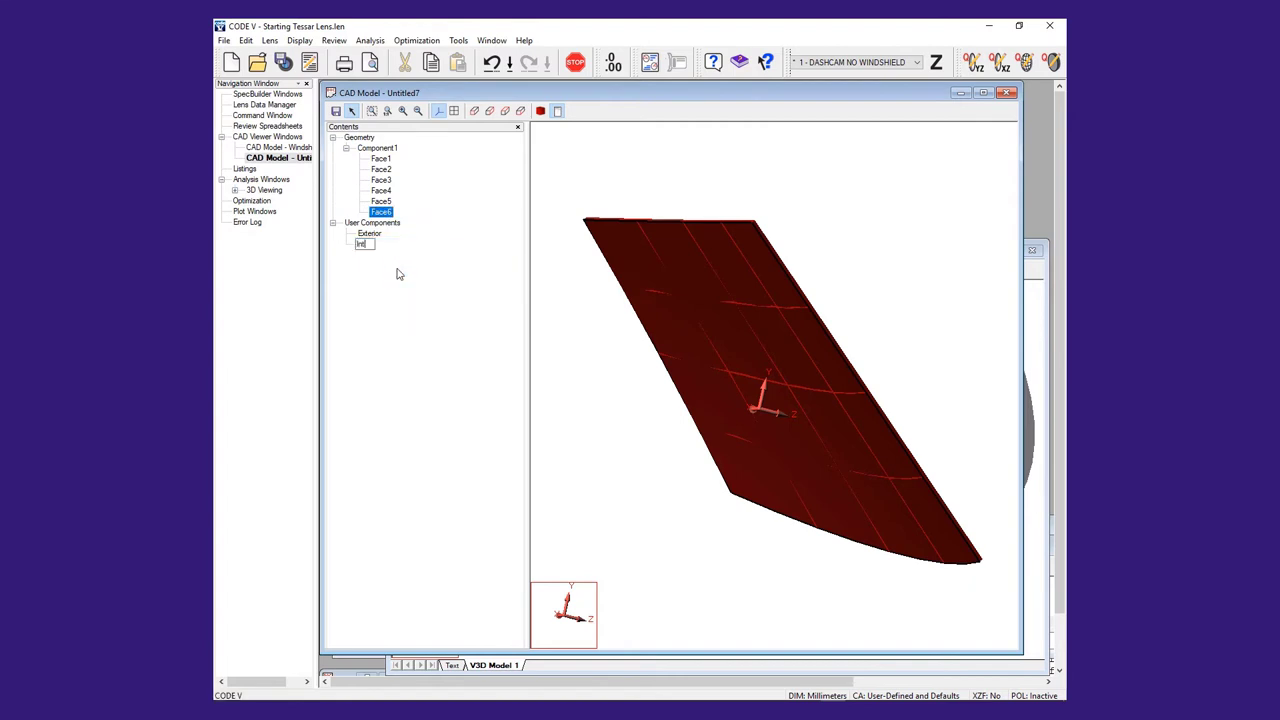
{"action": "type", "text": "erior"}
{"action": "key", "text": "Return"}
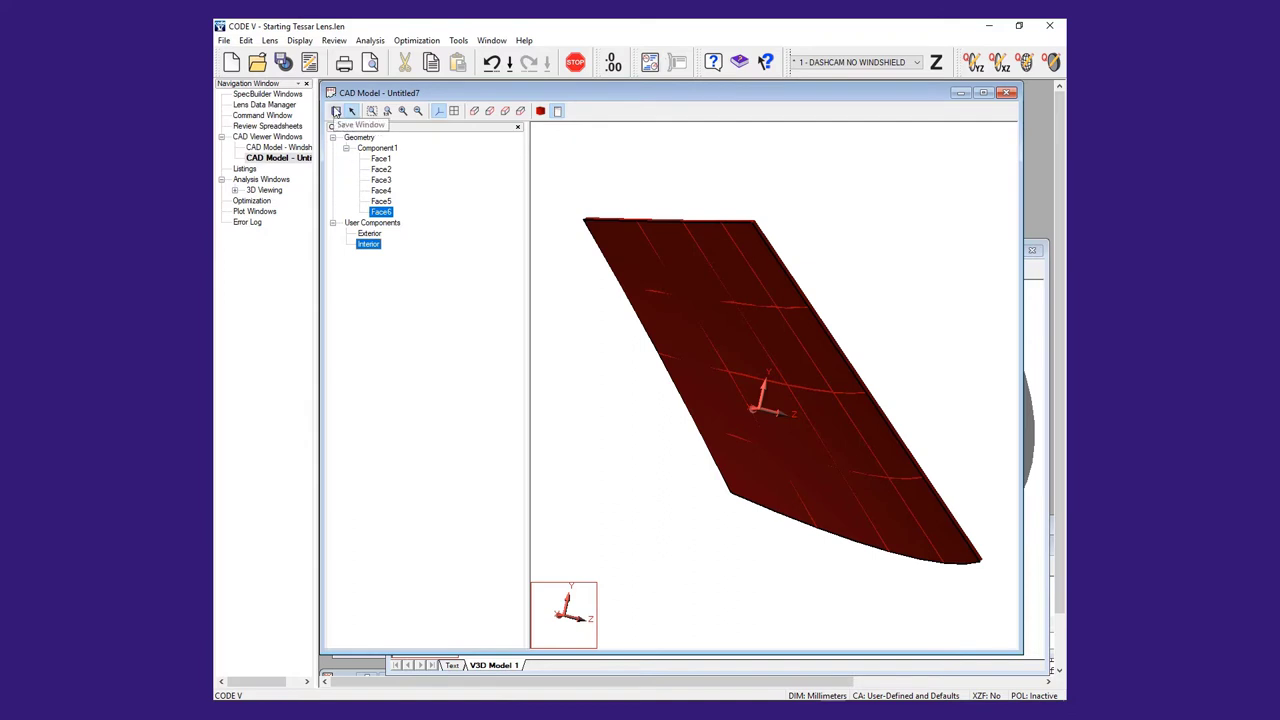
- Save the windshield CAD model under the file name Windshield.cfl
{"action": "left_click", "coordinate": [336, 110]}
{"action": "left_click", "coordinate": [336, 420]}
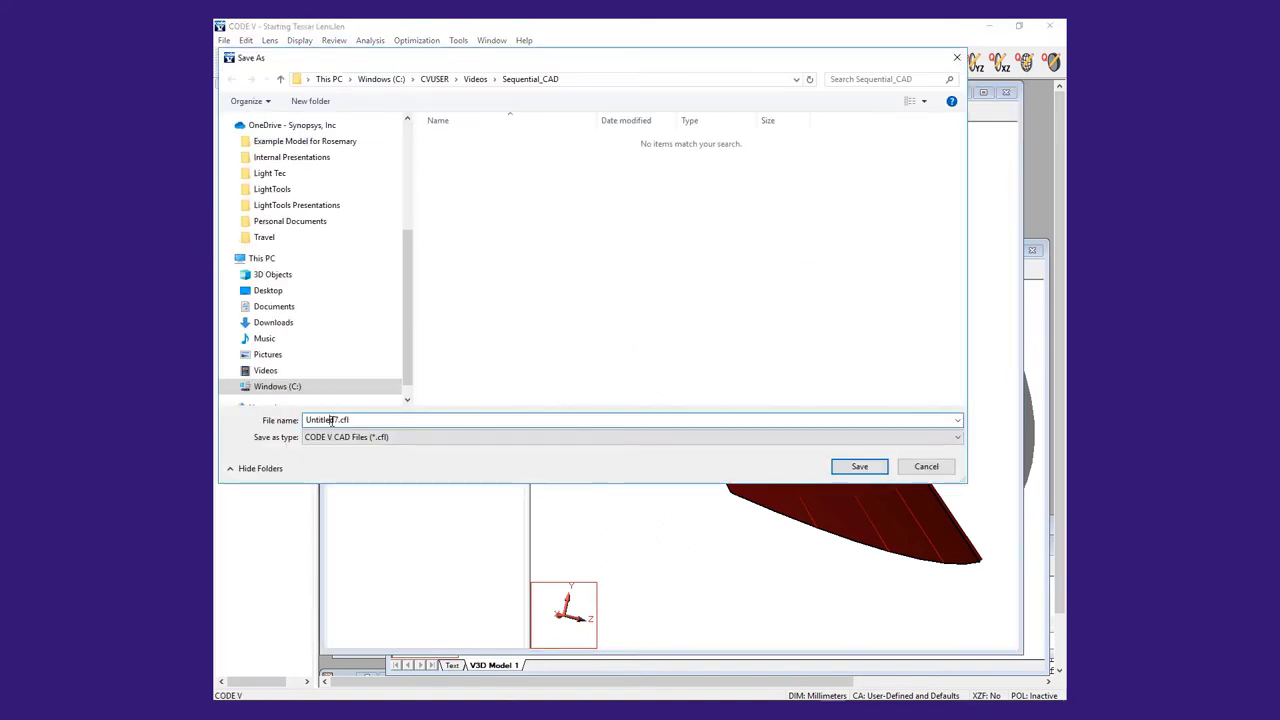
{"action": "left_click_drag", "start_coordinate": [336, 420], "coordinate": [304, 421]}
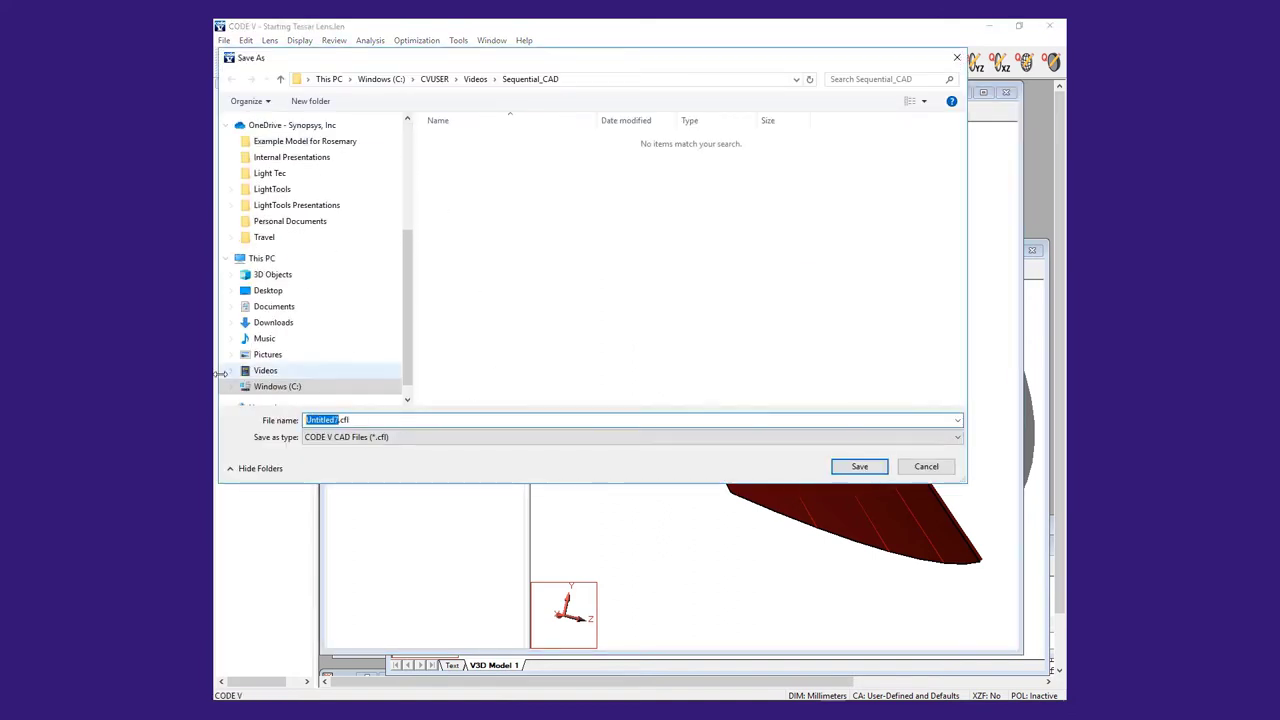
{"action": "type", "text": "Windshield"}
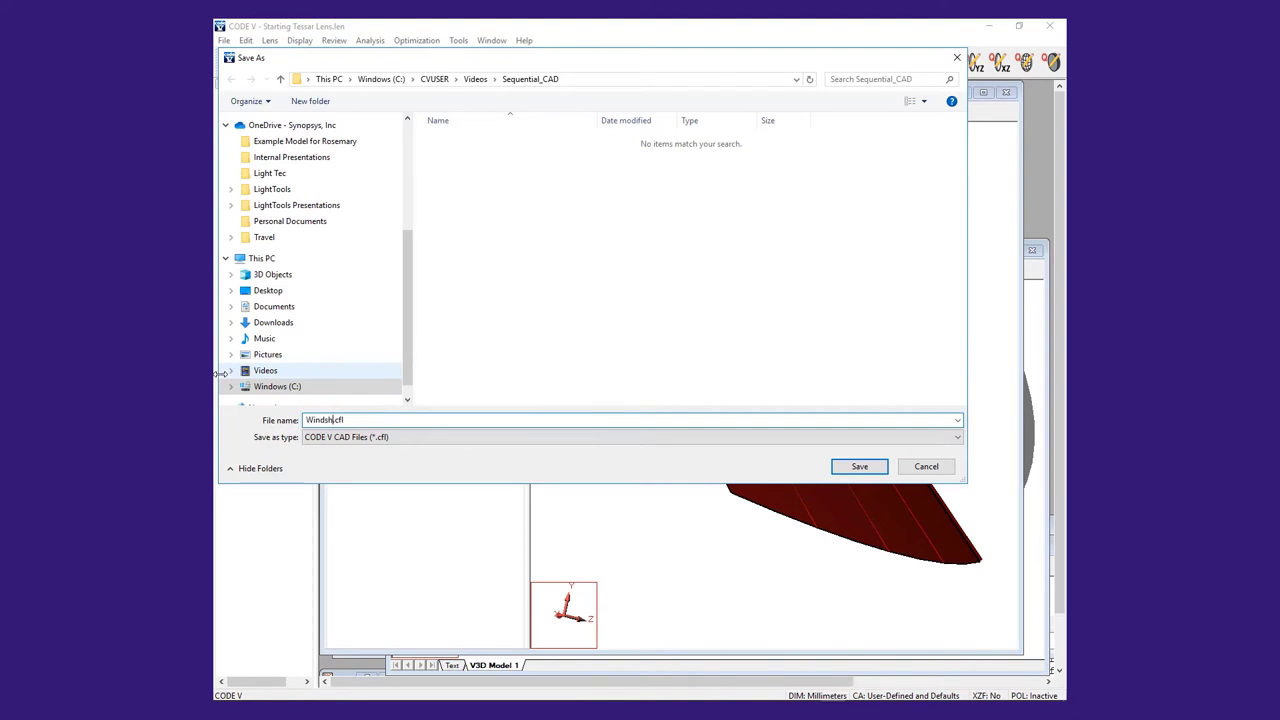
{"action": "left_click", "coordinate": [877, 467]}
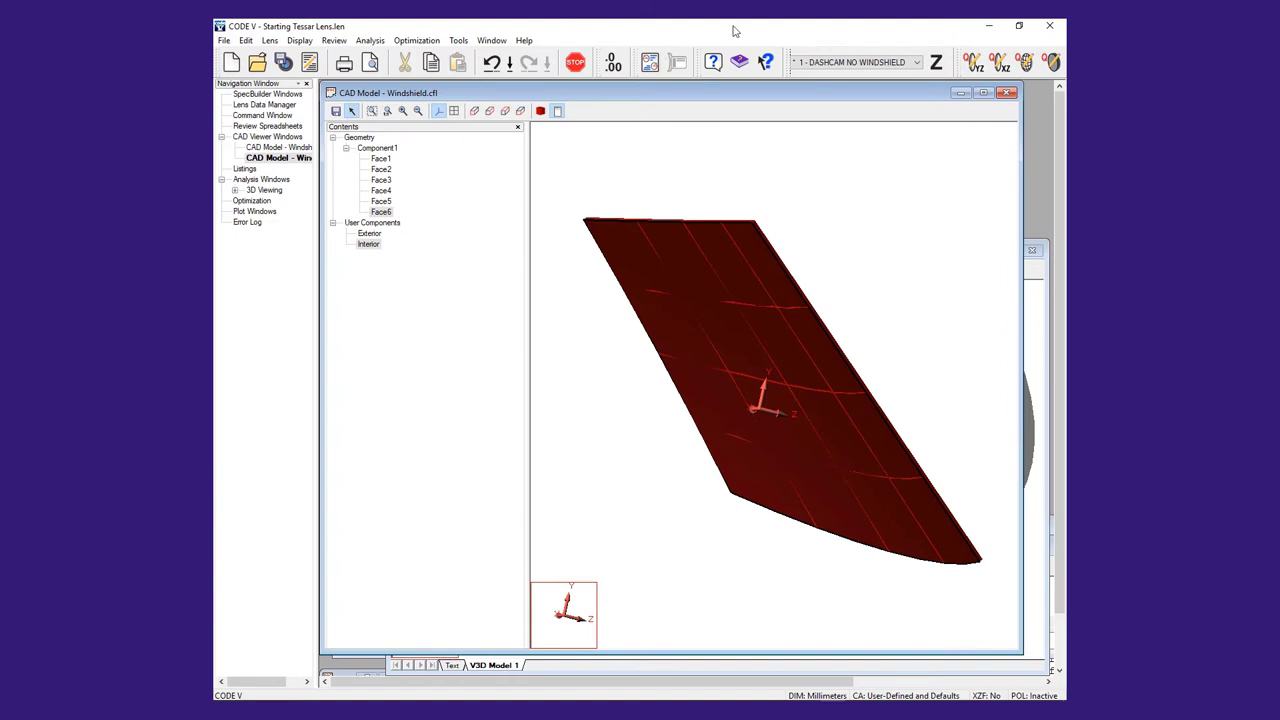
- Move the CAD window aside and insert 2 blank surfaces at surface 2 in the Lens Data Manager
{"action": "left_click", "coordinate": [961, 93]}
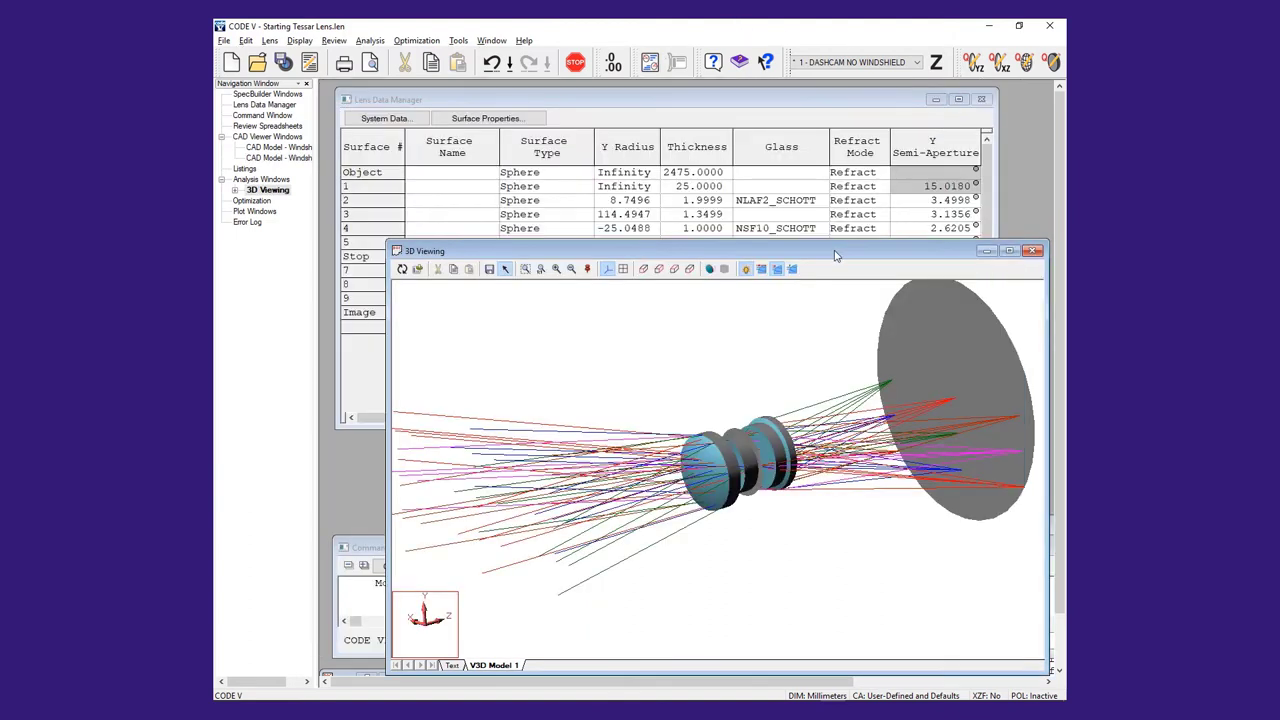
{"action": "left_click", "coordinate": [462, 111]}
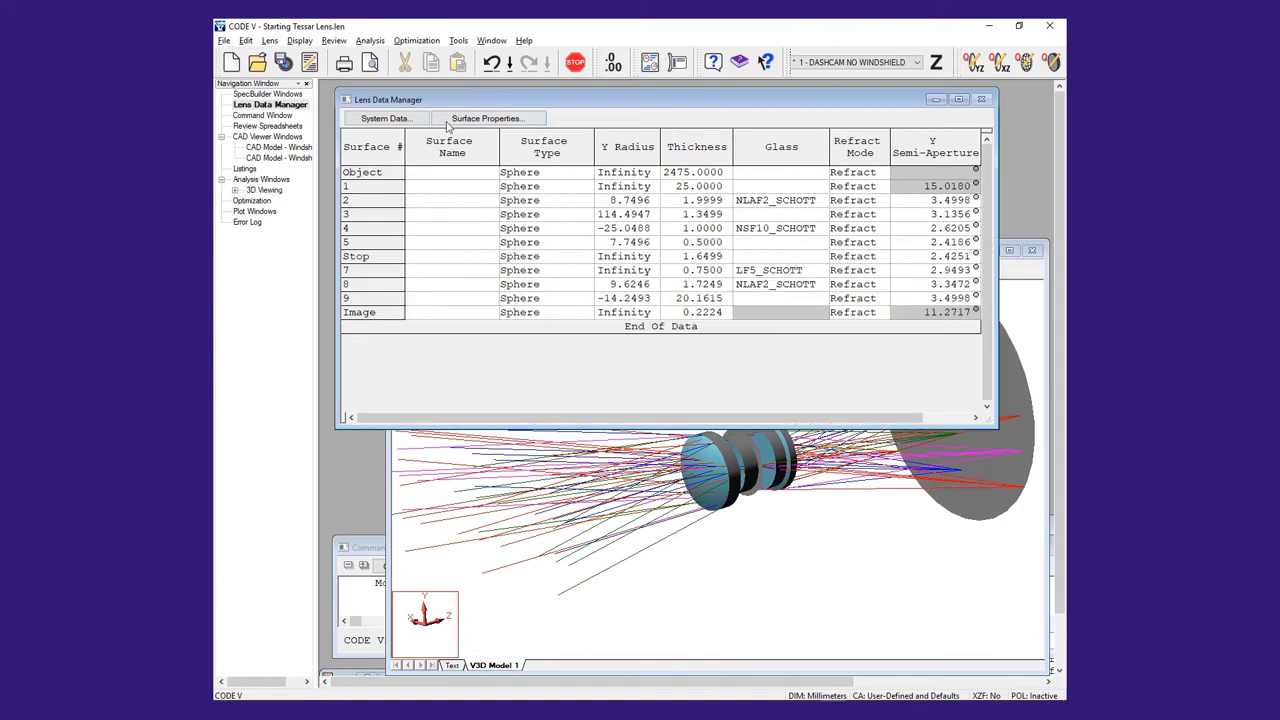
{"action": "left_click", "coordinate": [367, 199]}
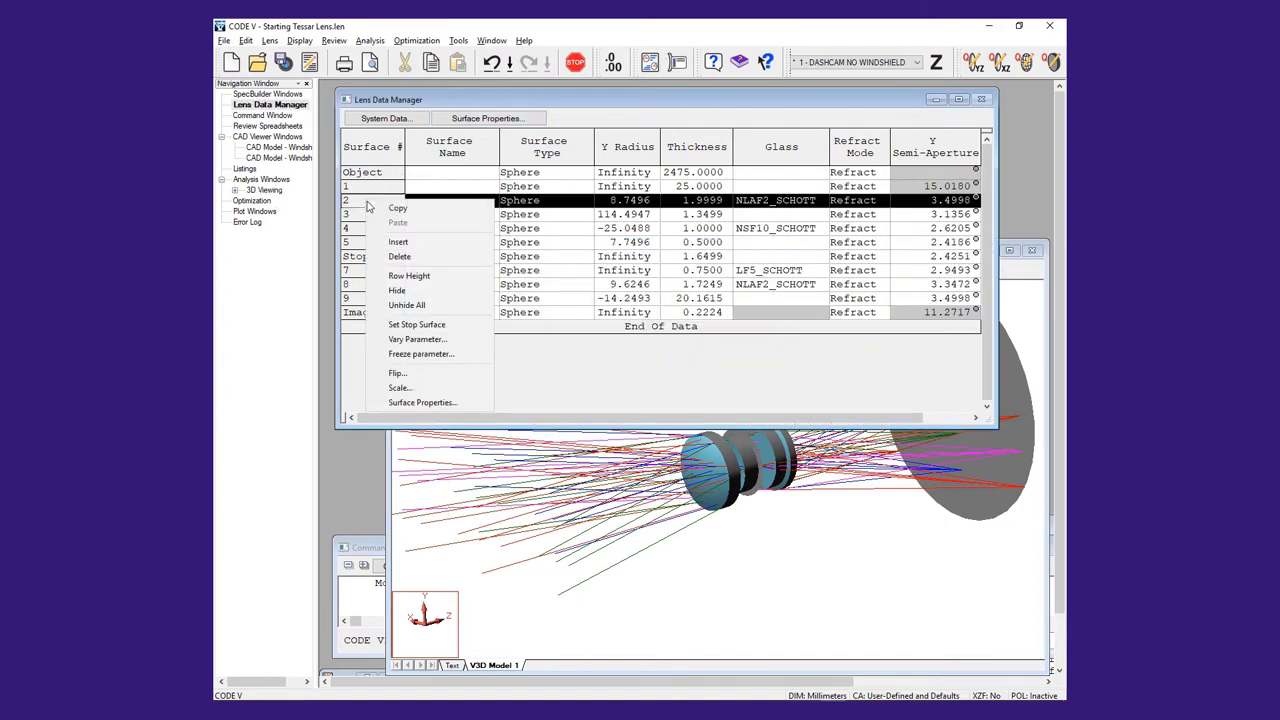
{"action": "left_click", "coordinate": [398, 241]}
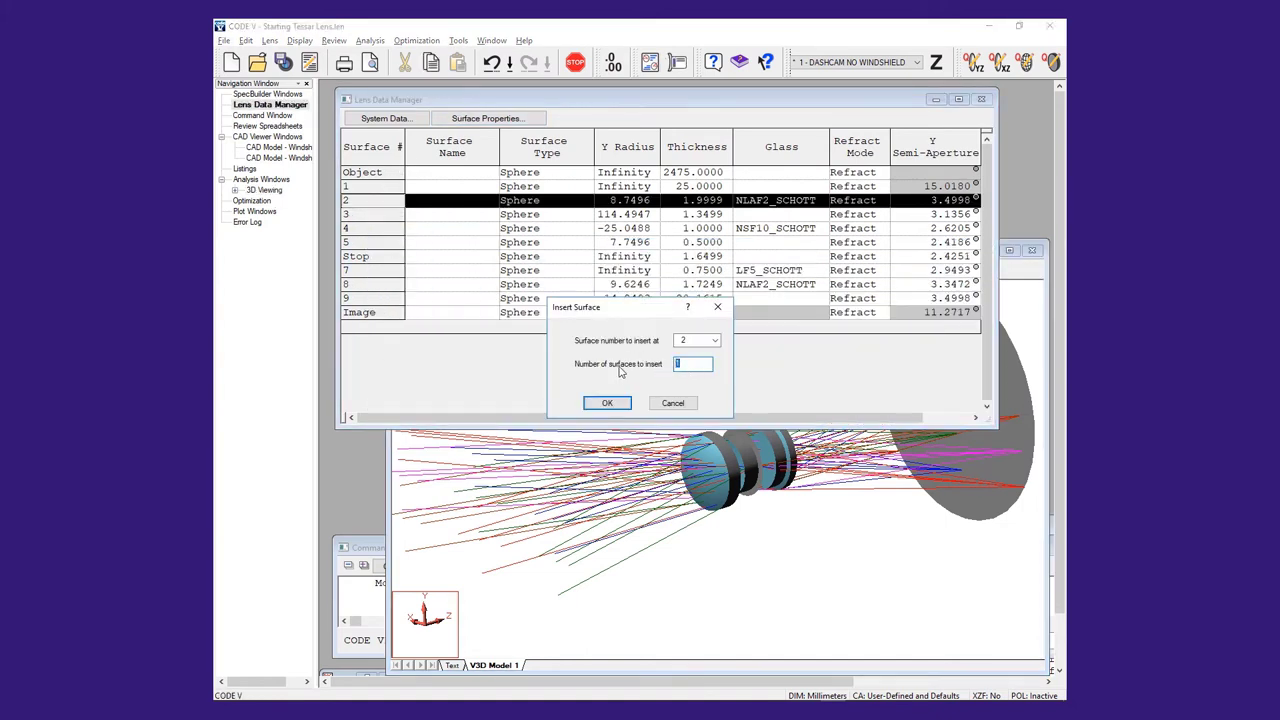
{"action": "left_click", "coordinate": [624, 404]}
{"action": "left_click", "coordinate": [759, 202]}
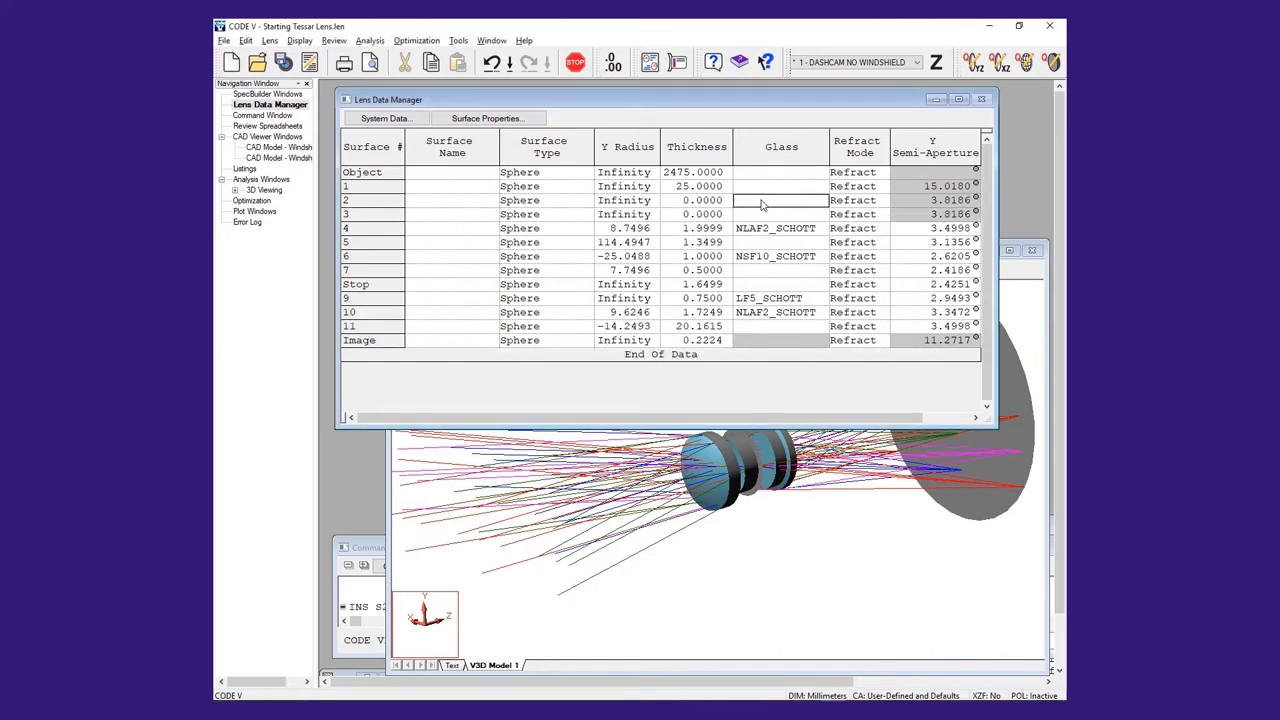
- Enter glass 52.586 for surface 2 and thickness 50 for surface 3
{"action": "type", "text": "52.586"}
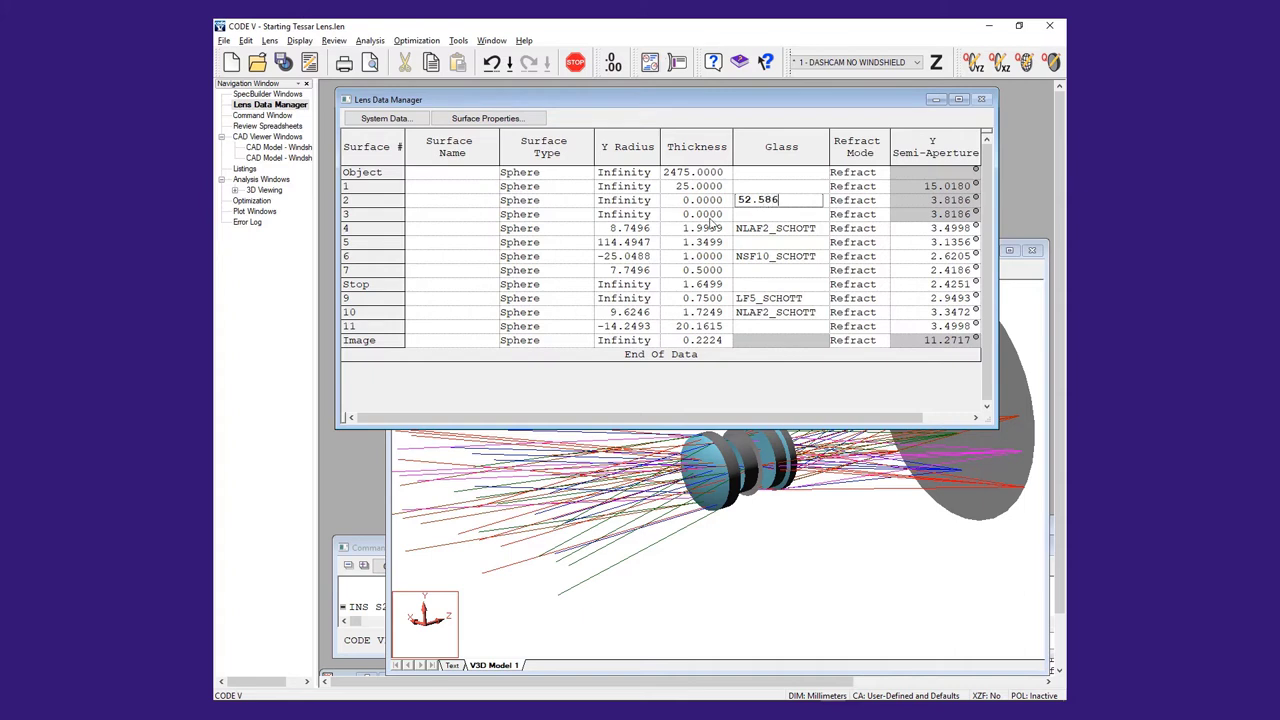
{"action": "left_click", "coordinate": [712, 216]}
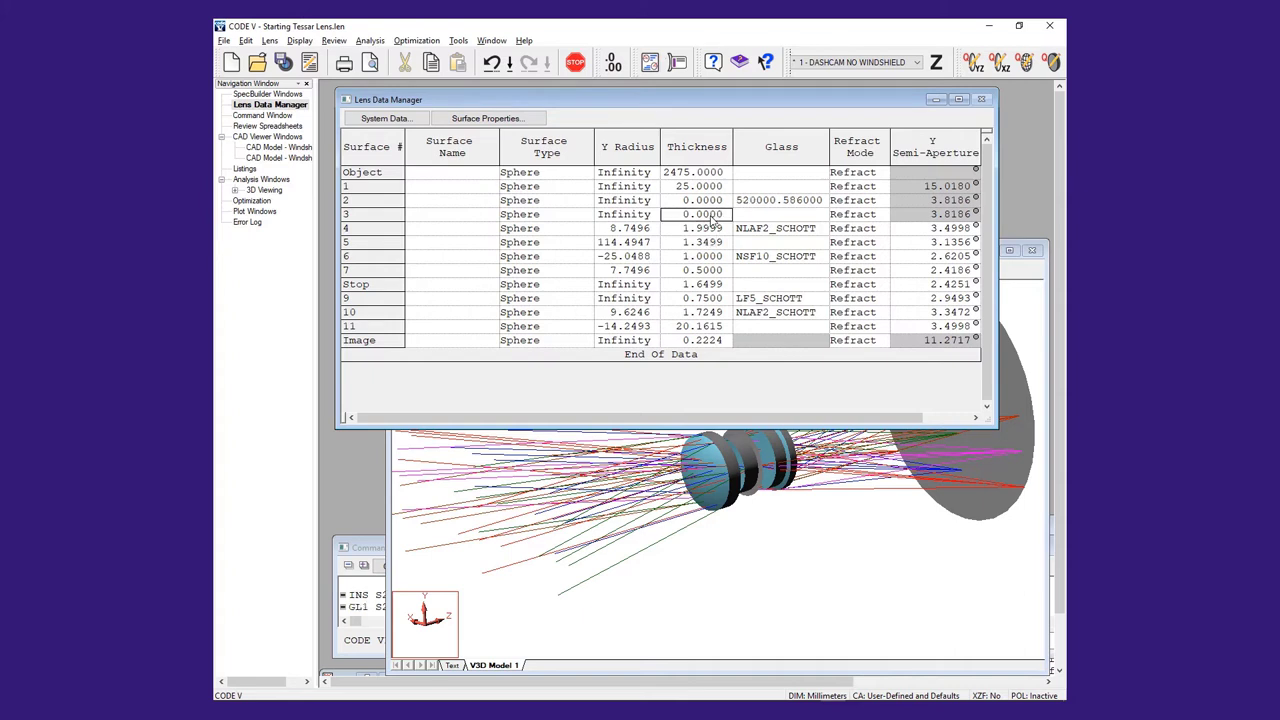
{"action": "type", "text": "50"}
{"action": "key", "text": "Return"}
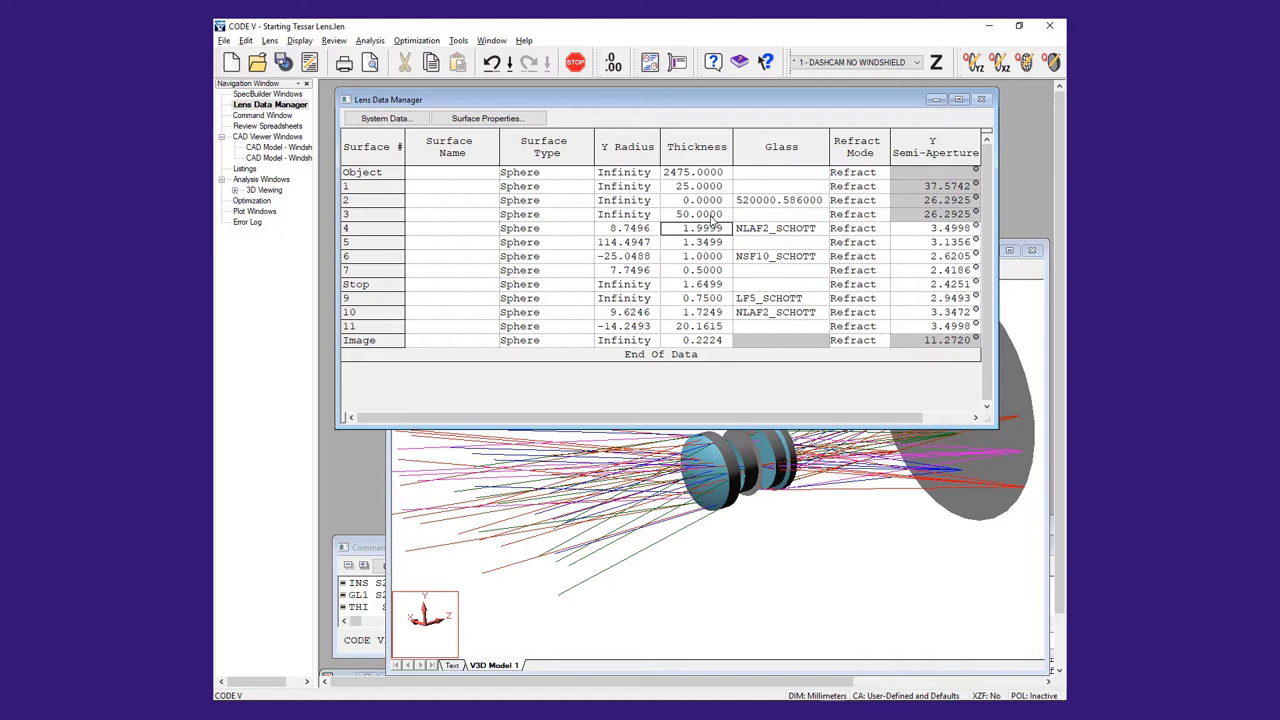
- Set surface 1 thickness to 200 and the object distance to 2250
{"action": "left_click", "coordinate": [713, 187]}
{"action": "type", "text": "200"}
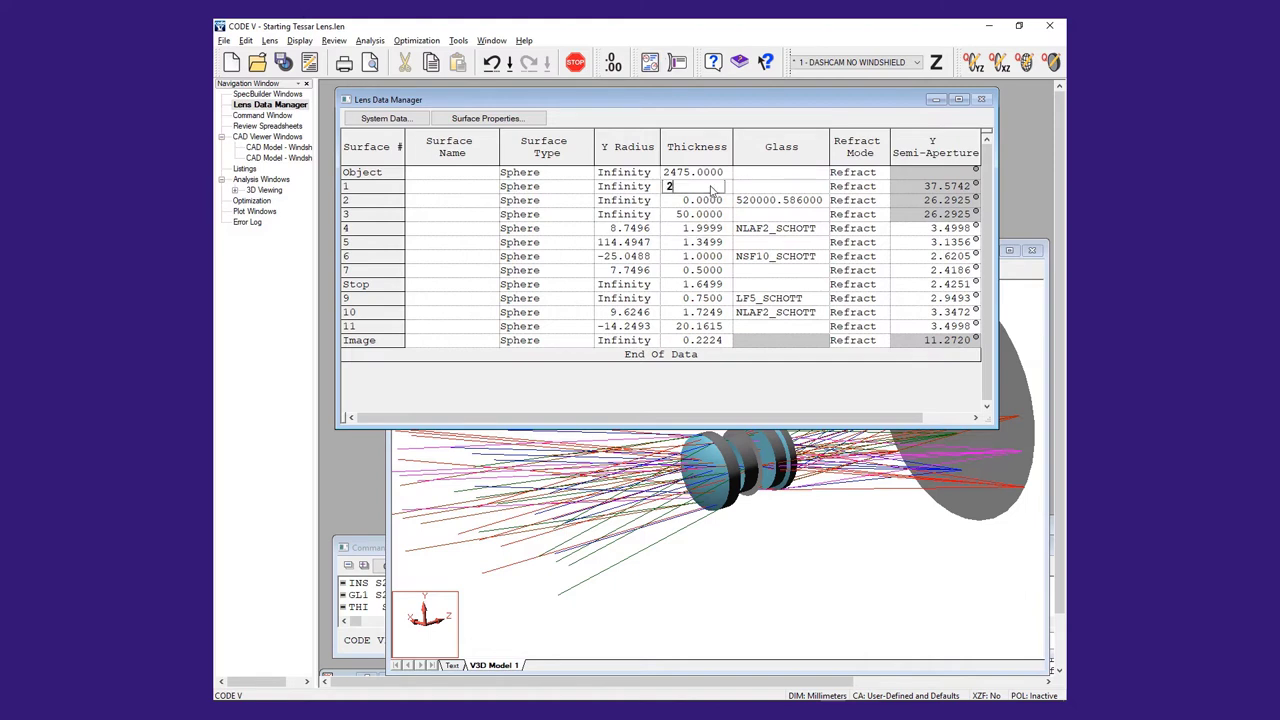
{"action": "left_click", "coordinate": [700, 175]}
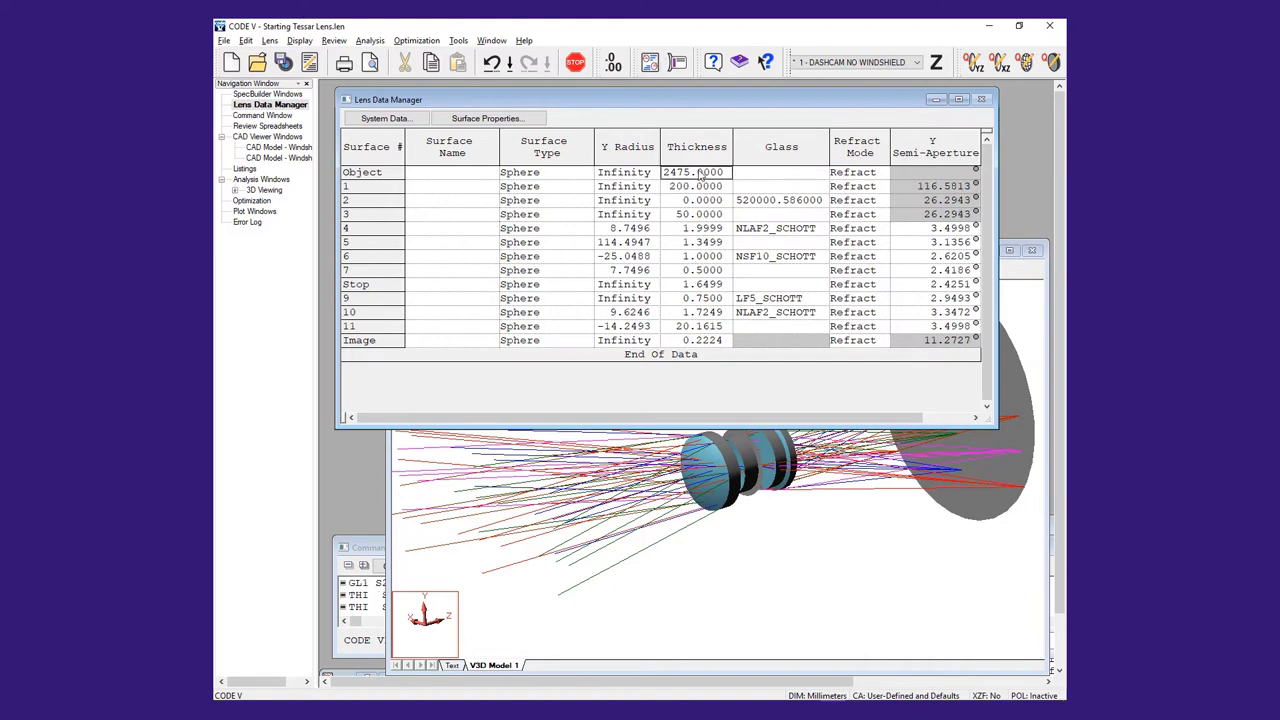
{"action": "type", "text": "2250"}
{"action": "left_click", "coordinate": [692, 200]}
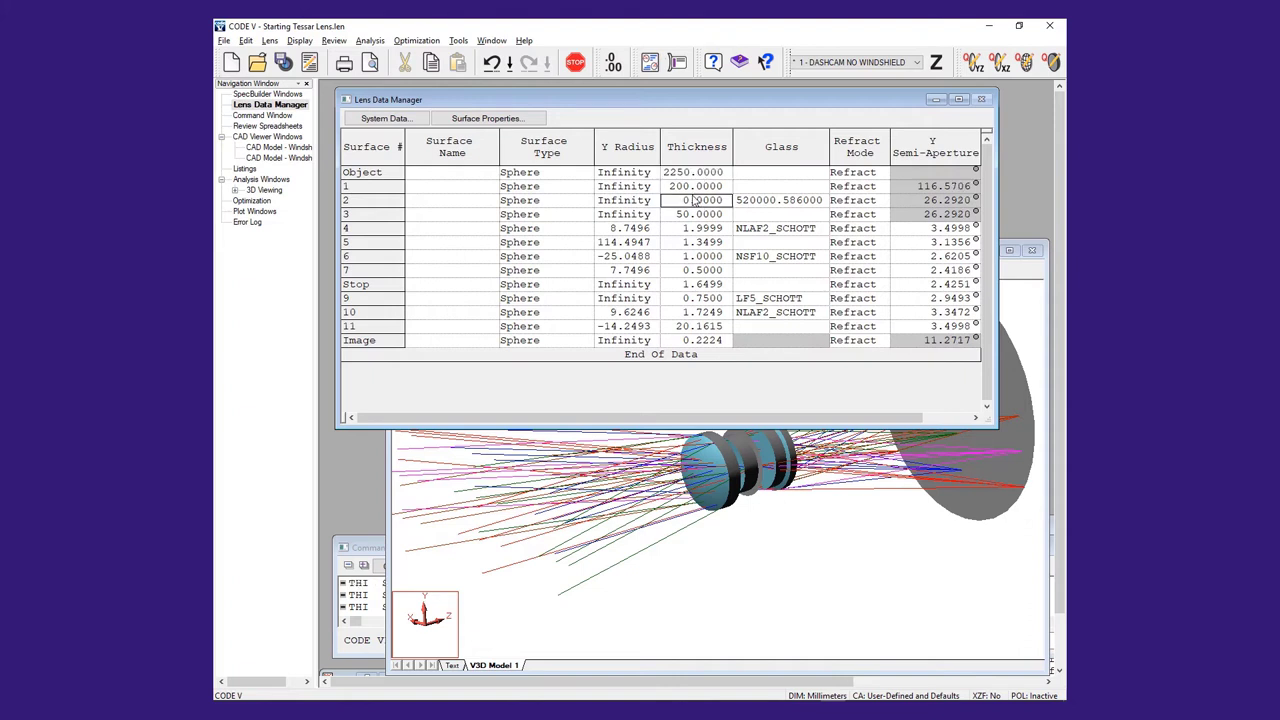
{"action": "left_click", "coordinate": [512, 204]}
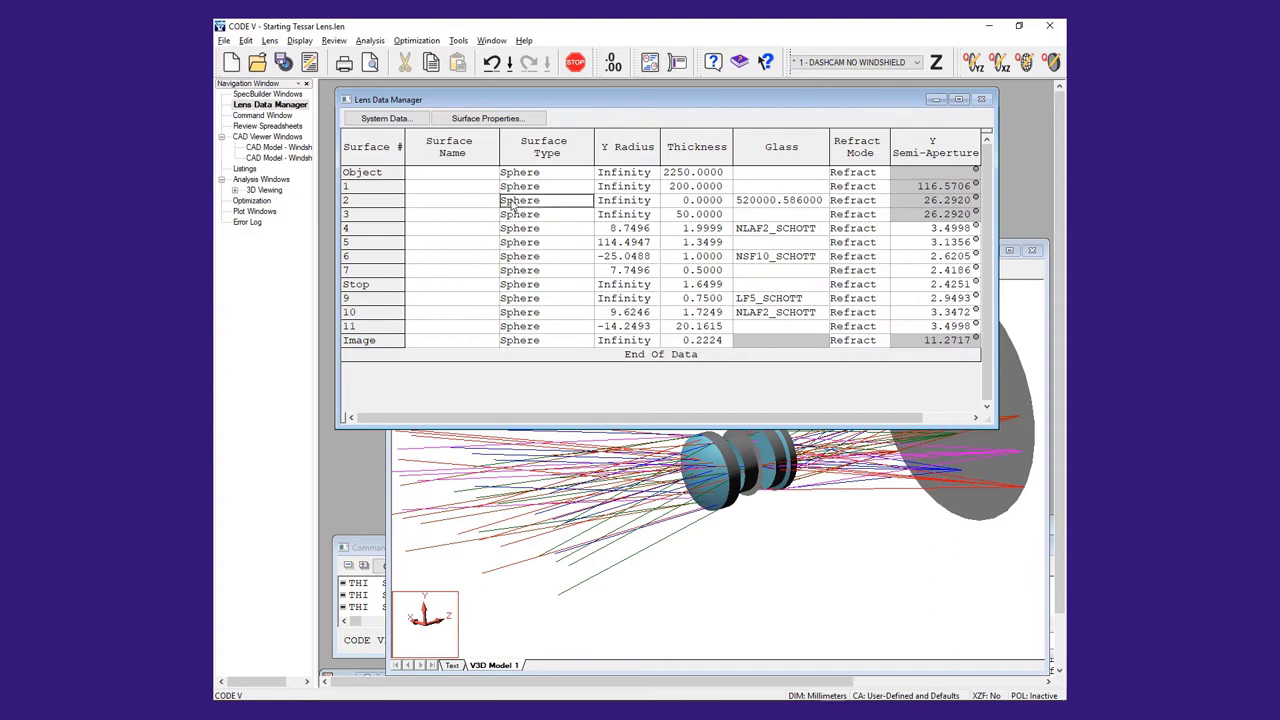
- Change surface 2's type to CAD Surface in Surface Properties and commit it
{"action": "left_click", "coordinate": [478, 119]}
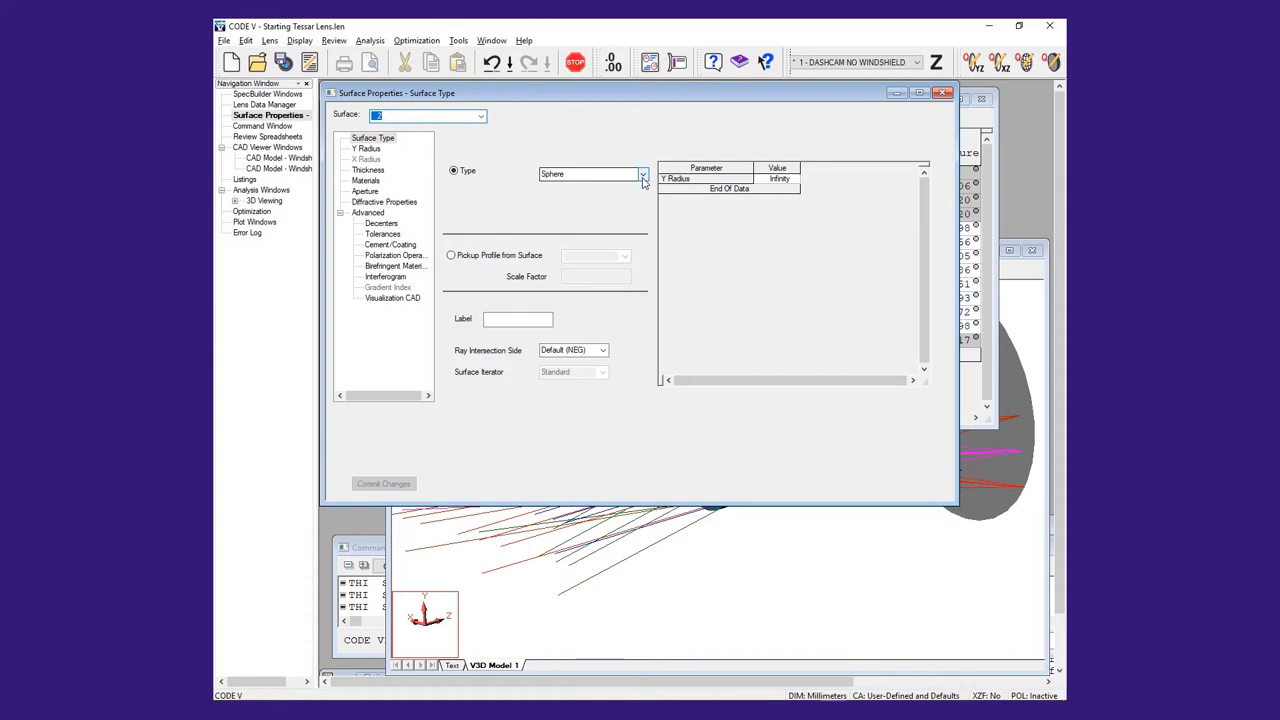
{"action": "left_click", "coordinate": [643, 176]}
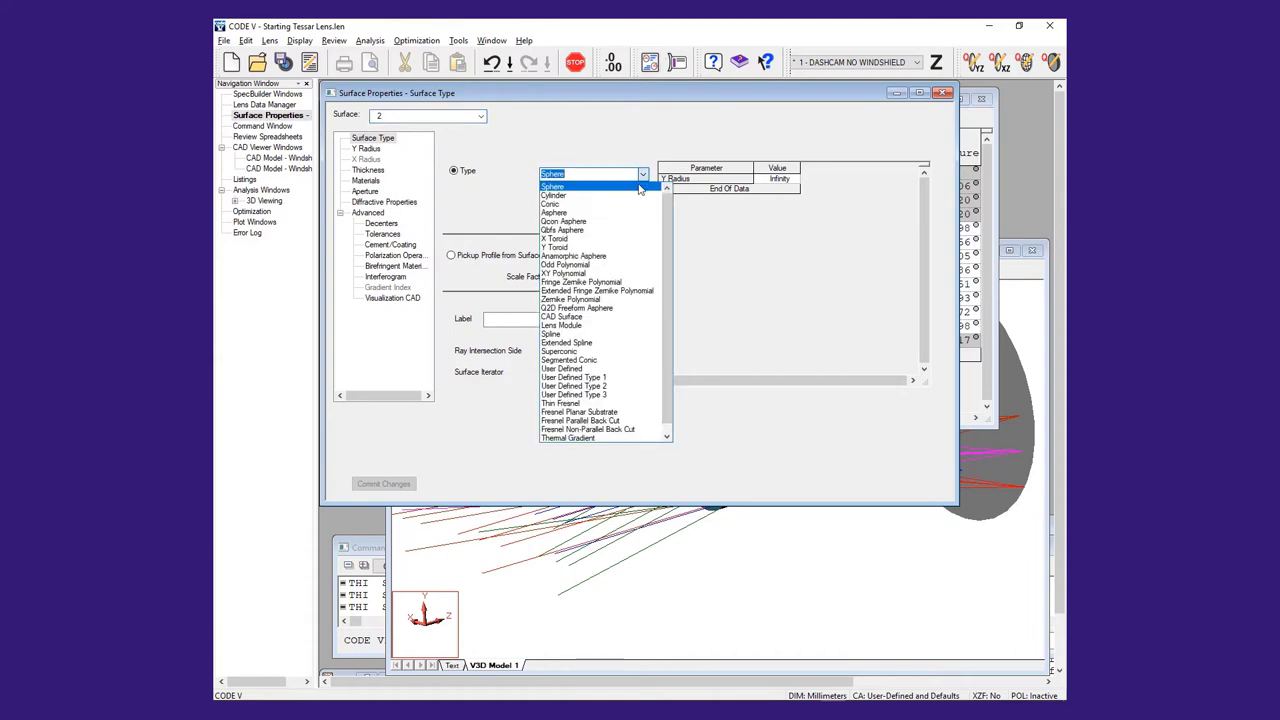
{"action": "left_click", "coordinate": [591, 318]}
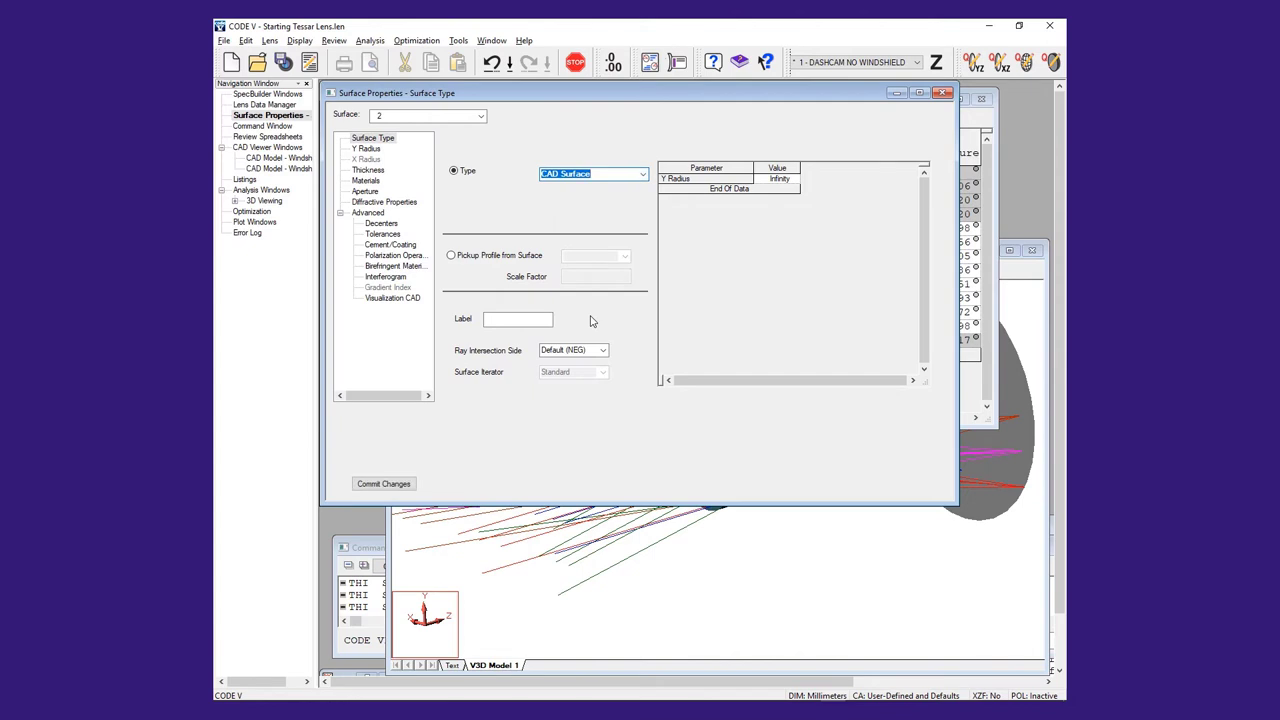
{"action": "left_click", "coordinate": [374, 486]}
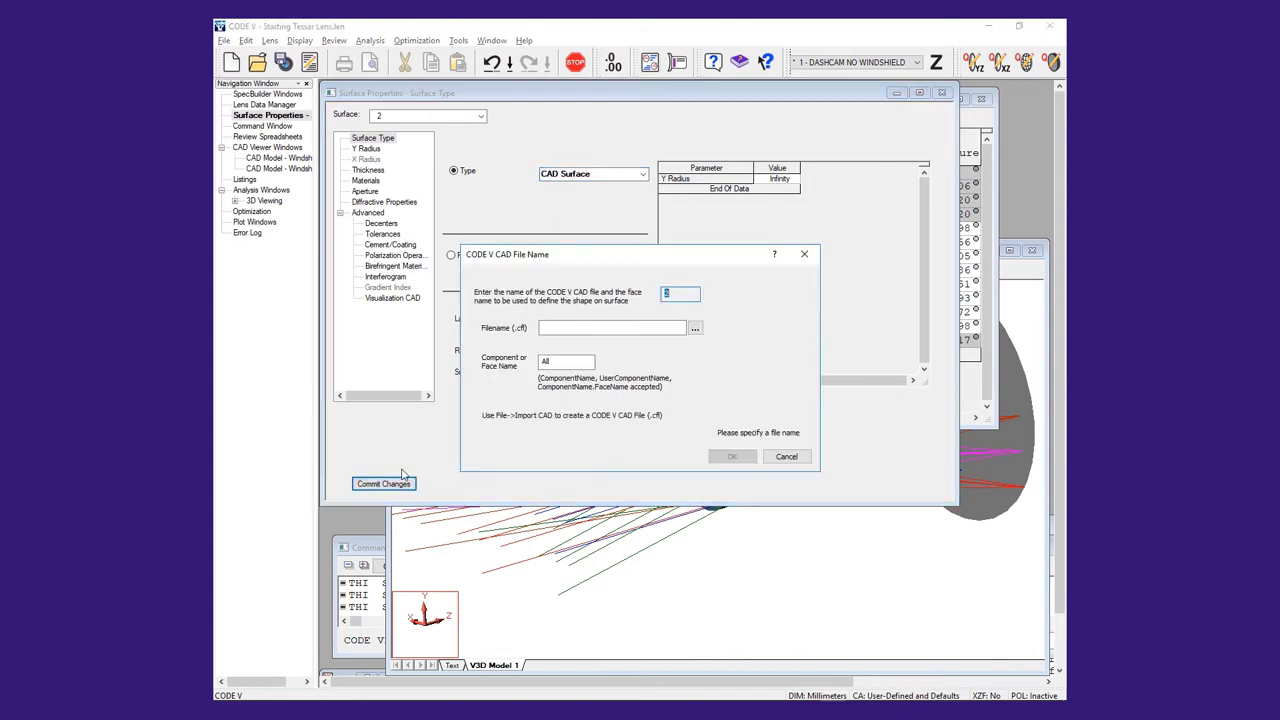
- Point surface 2 at Windshield.cfl's Exterior face and label it Exterior Windshield
{"action": "left_click", "coordinate": [695, 331]}
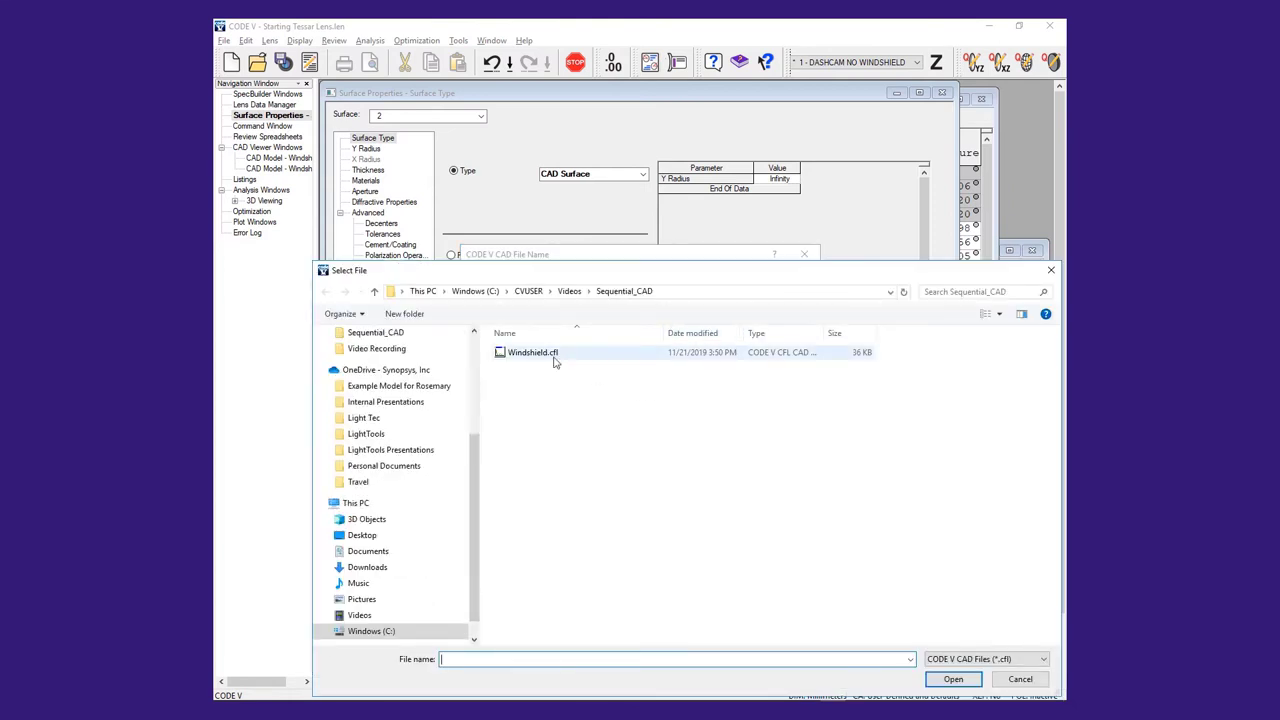
{"action": "left_click", "coordinate": [555, 362]}
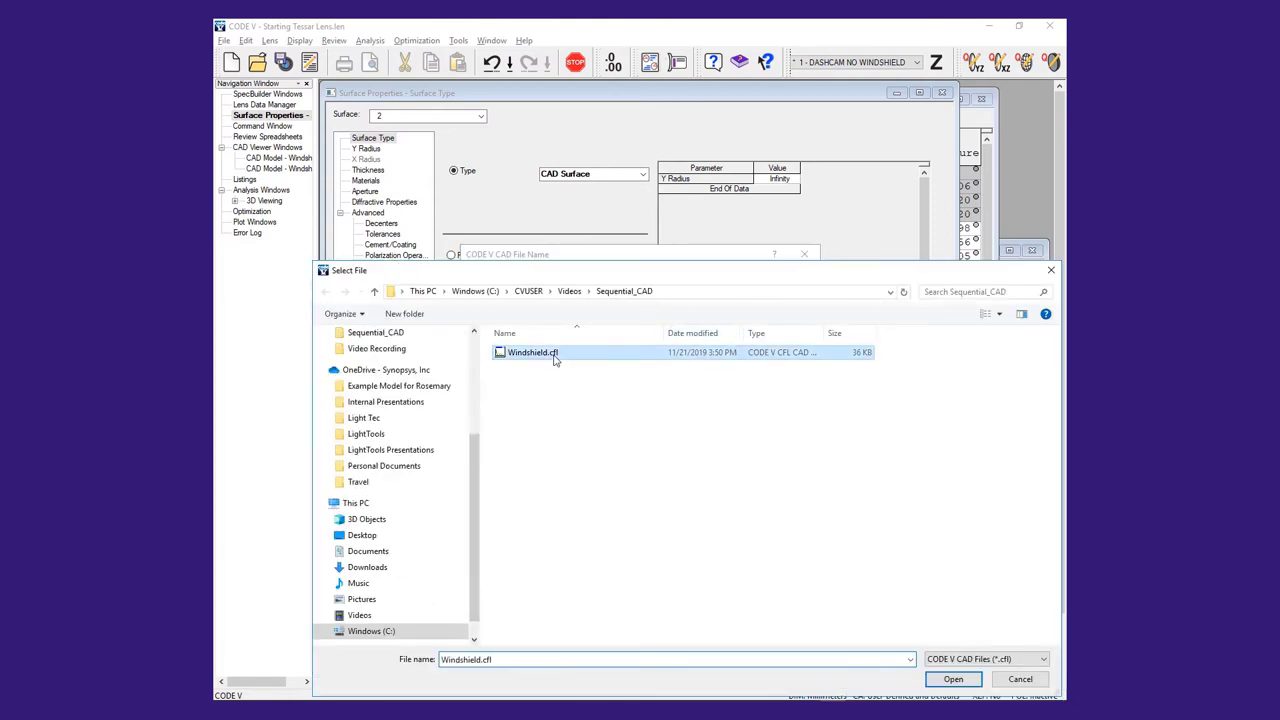
{"action": "left_click", "coordinate": [951, 680]}
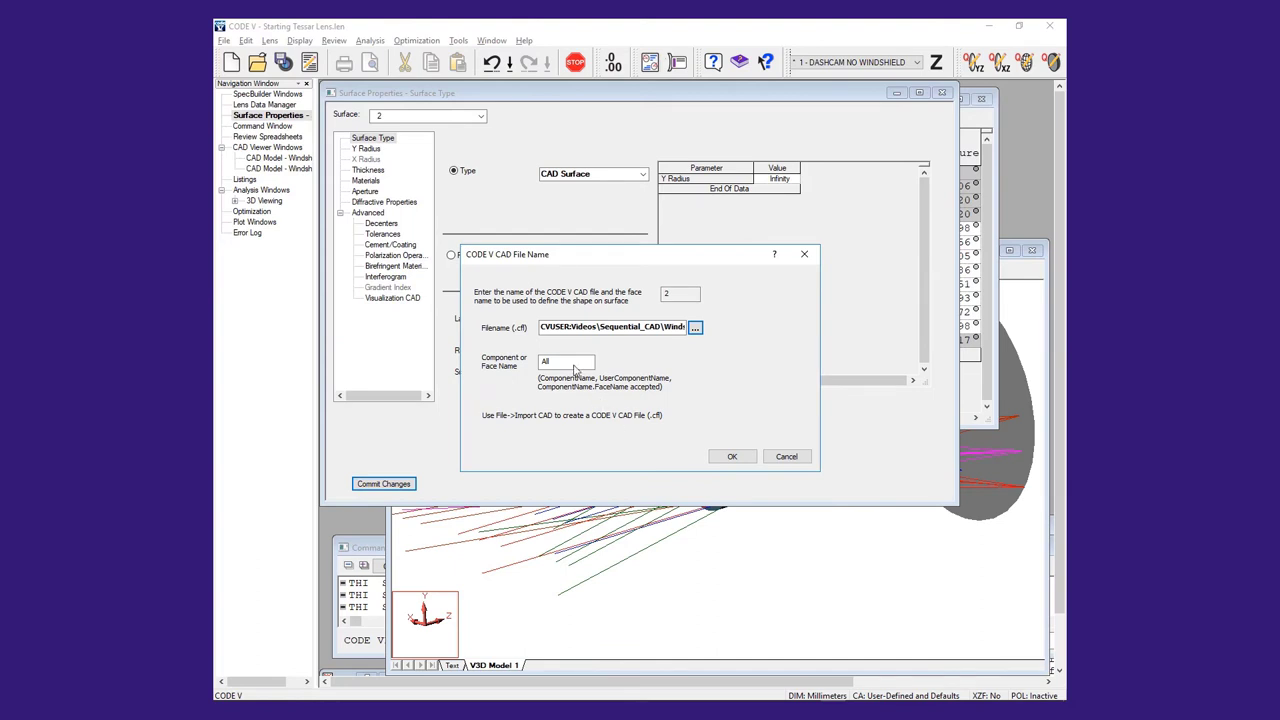
{"action": "left_click", "coordinate": [572, 366]}
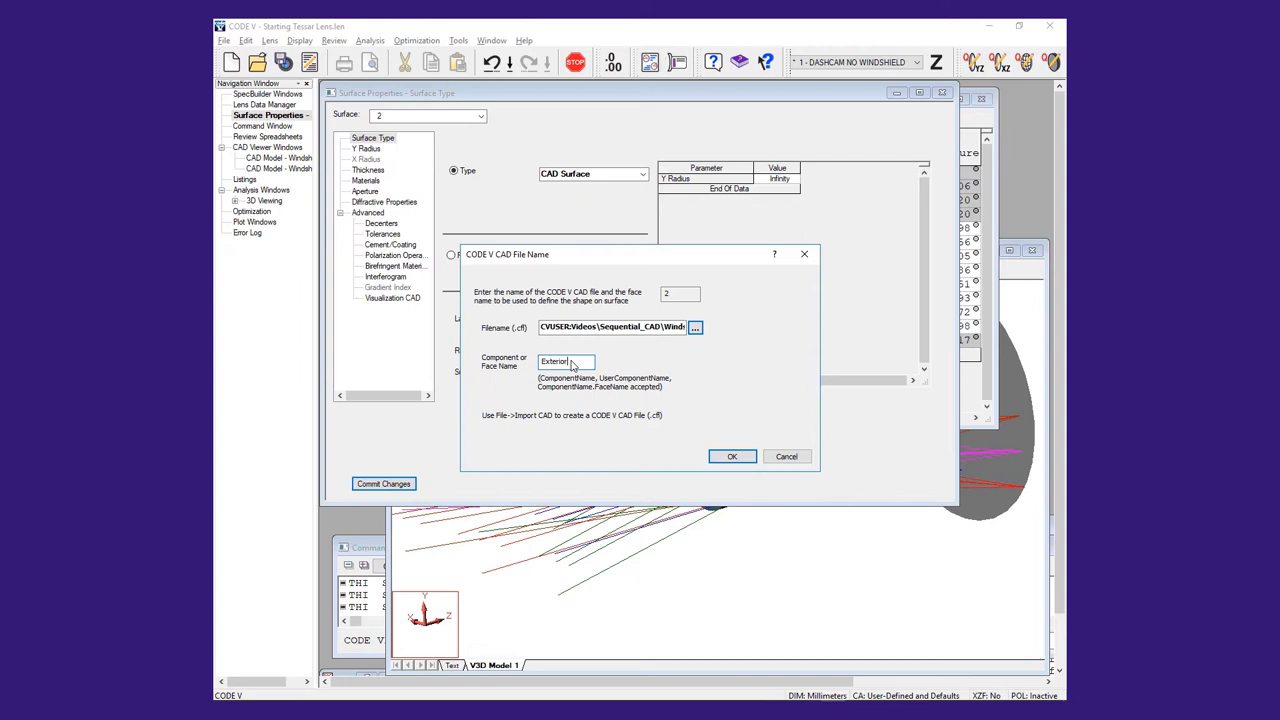
{"action": "left_click", "coordinate": [730, 457]}
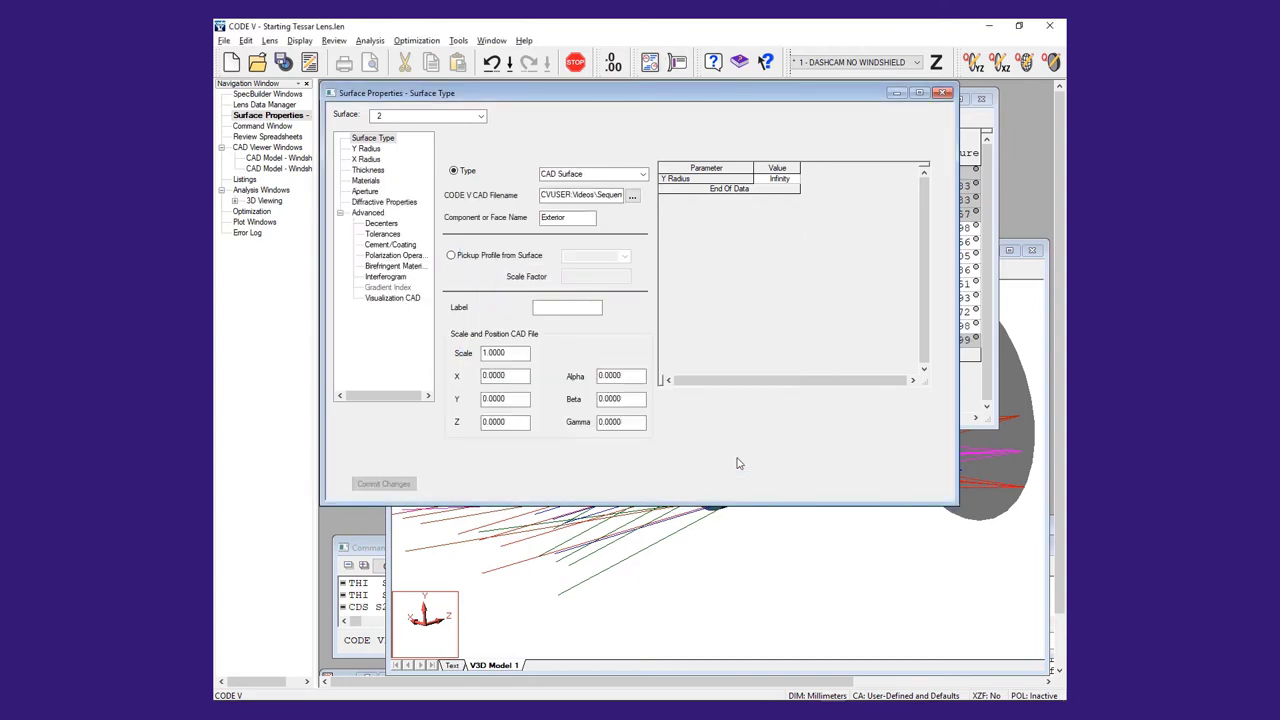
{"action": "left_click", "coordinate": [565, 310]}
{"action": "type", "text": "Exteri"}
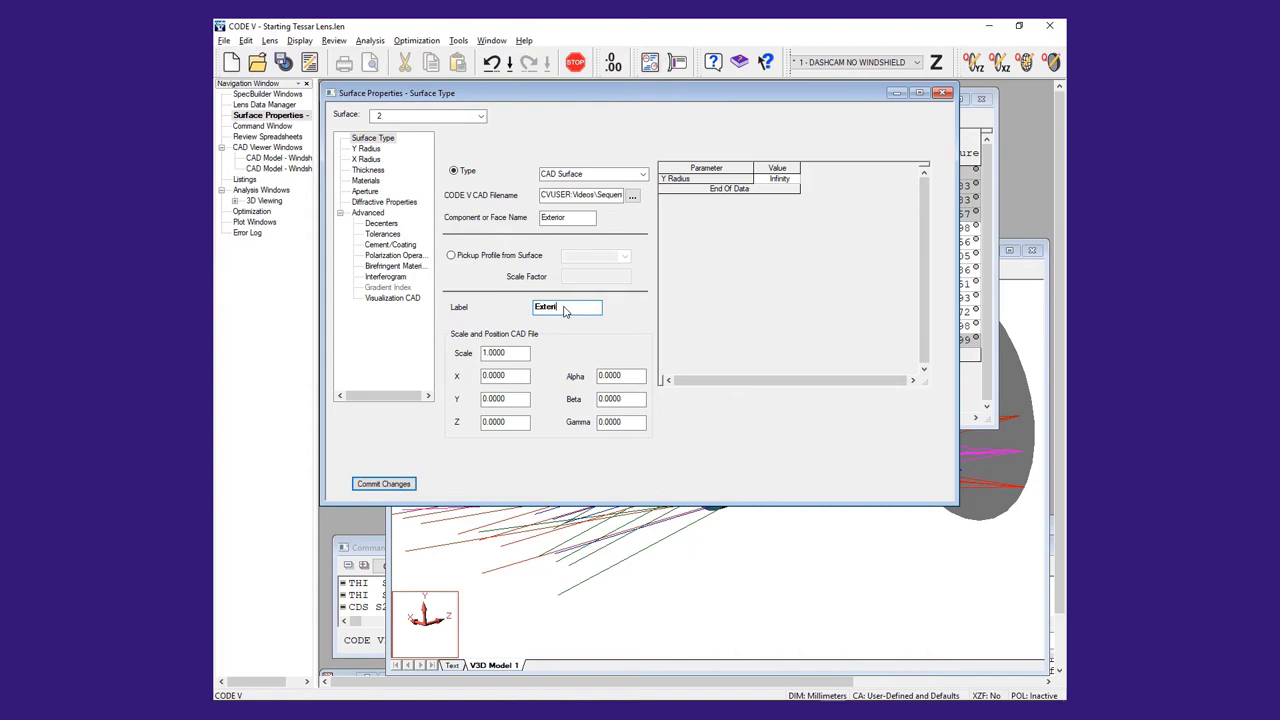
{"action": "type", "text": "or Windshield"}
{"action": "key", "text": "Return"}
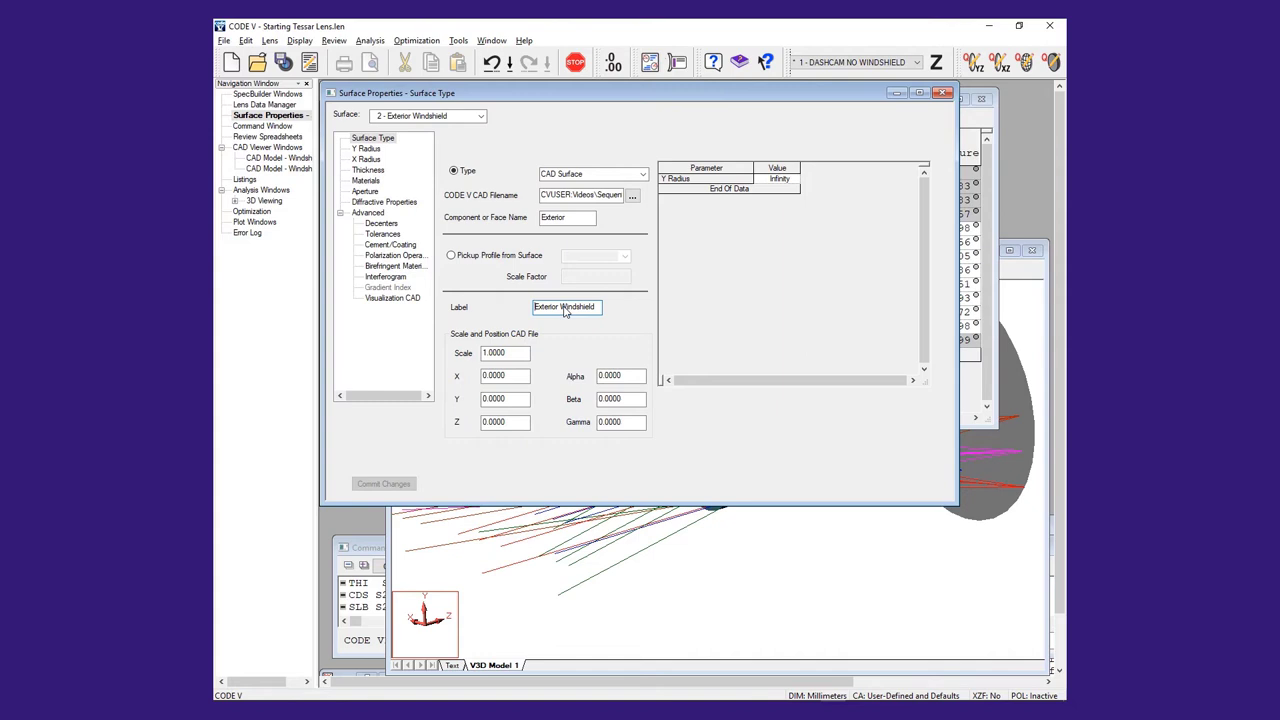
- Switch to surface 3 and change its type to CAD Surface
{"action": "left_click", "coordinate": [481, 116]}
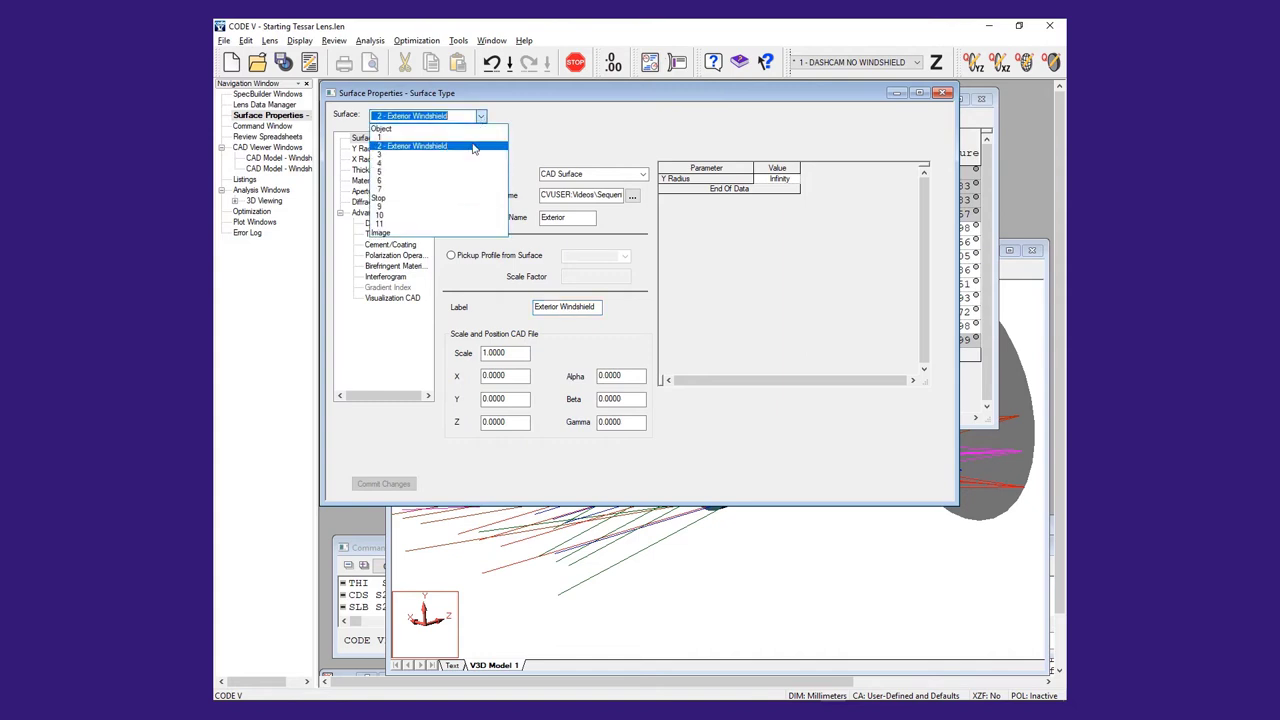
{"action": "left_click", "coordinate": [471, 158]}
{"action": "left_click", "coordinate": [640, 175]}
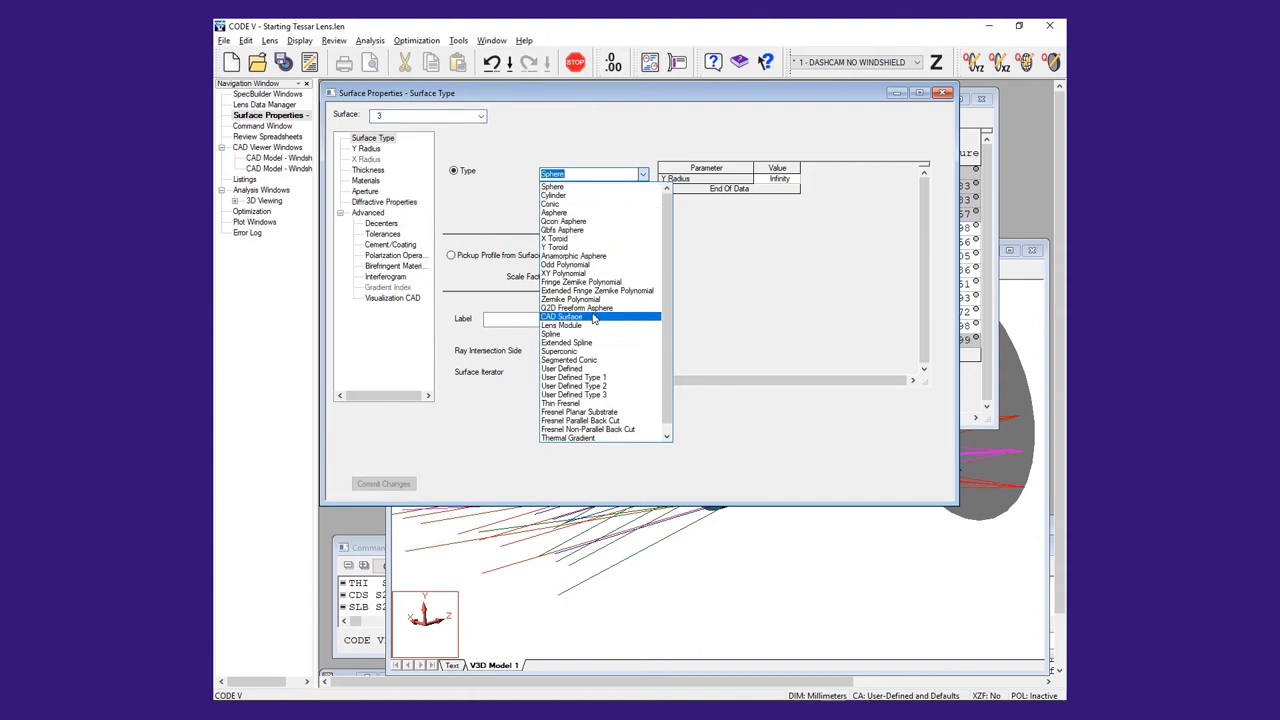
{"action": "left_click", "coordinate": [593, 317]}
{"action": "left_click", "coordinate": [368, 483]}
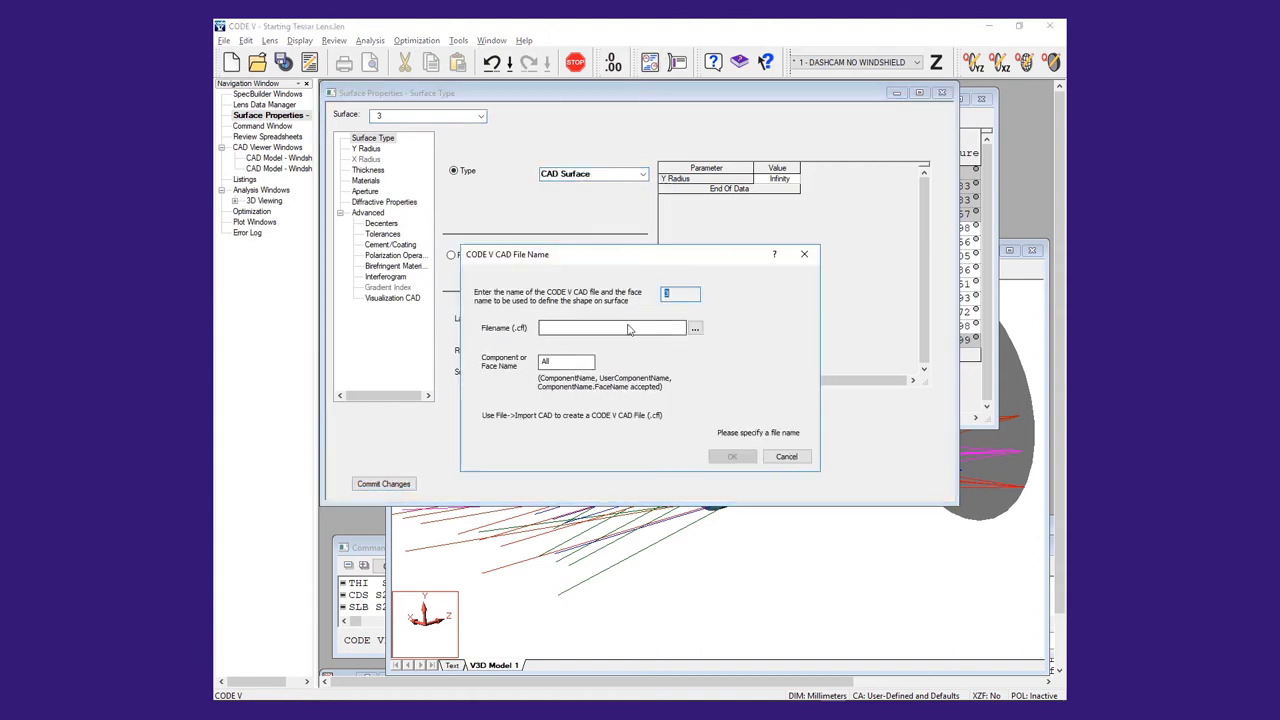
- Use Windshield.cfl's Interior face, label it Interior Windshield, and refresh the 3D view
{"action": "left_click", "coordinate": [695, 329]}
{"action": "left_click", "coordinate": [560, 352]}
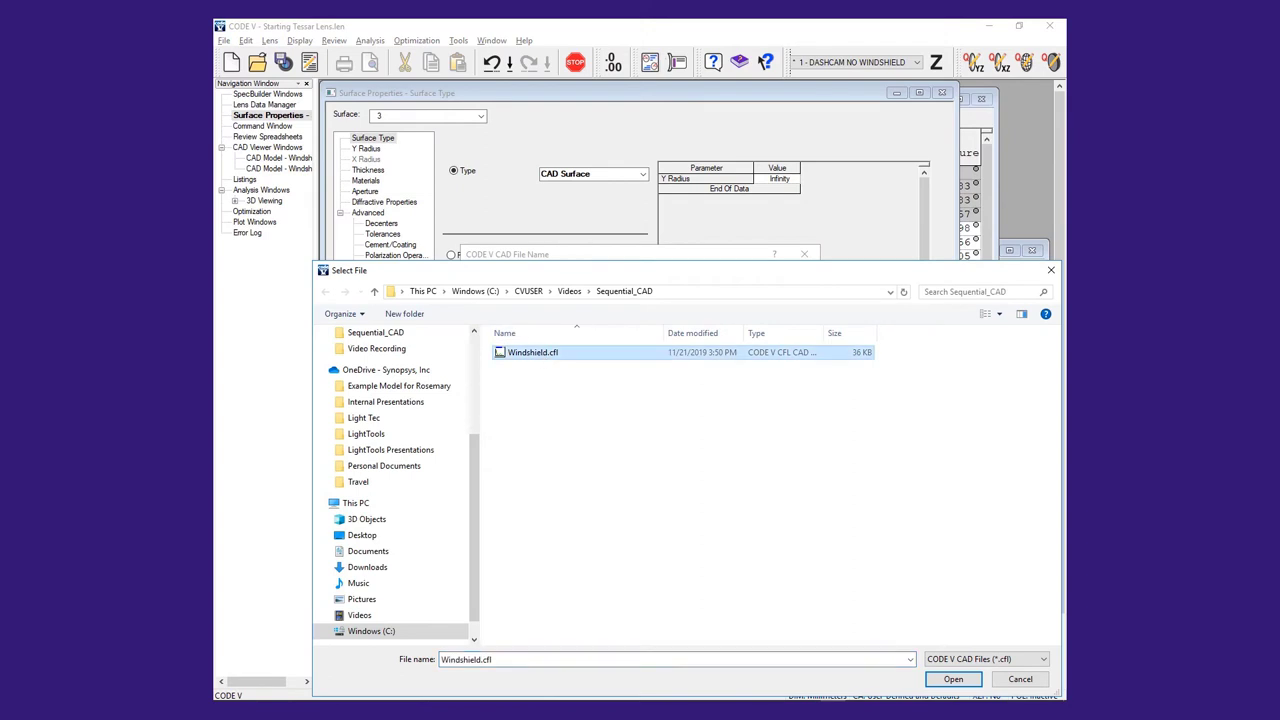
{"action": "left_click", "coordinate": [955, 680]}
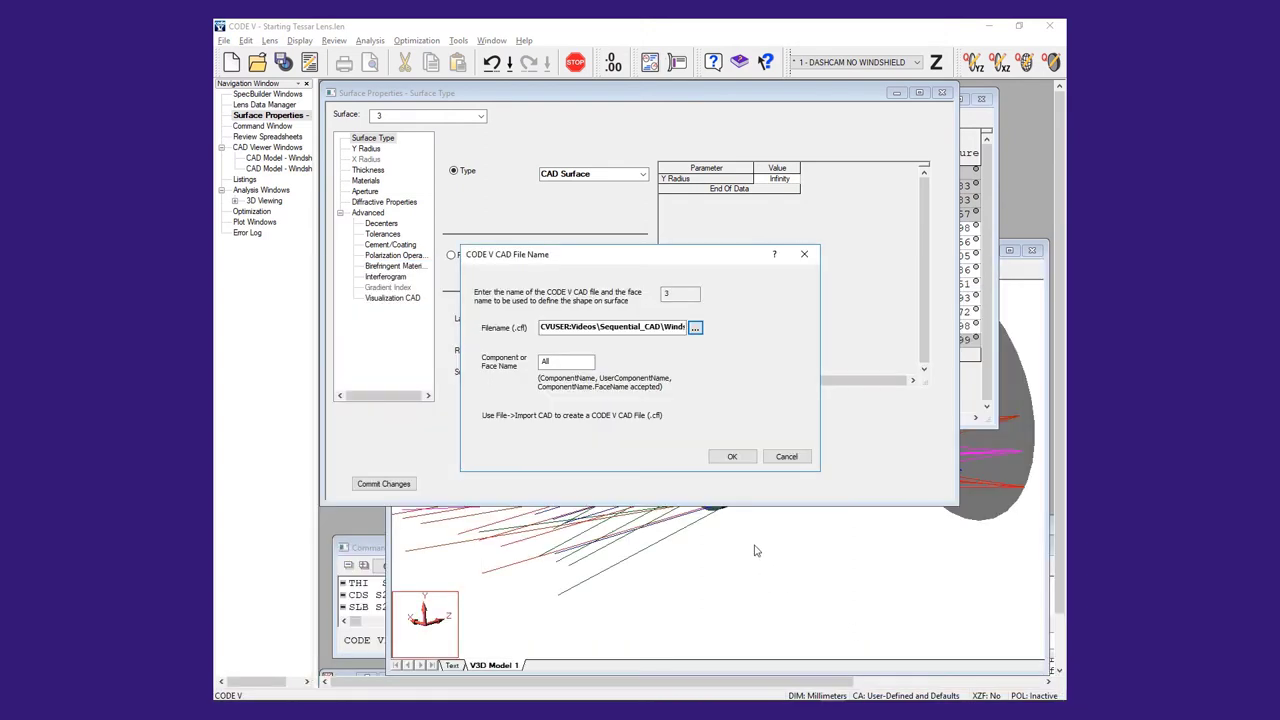
{"action": "key", "text": "Tab"}
{"action": "type", "text": "Interior"}
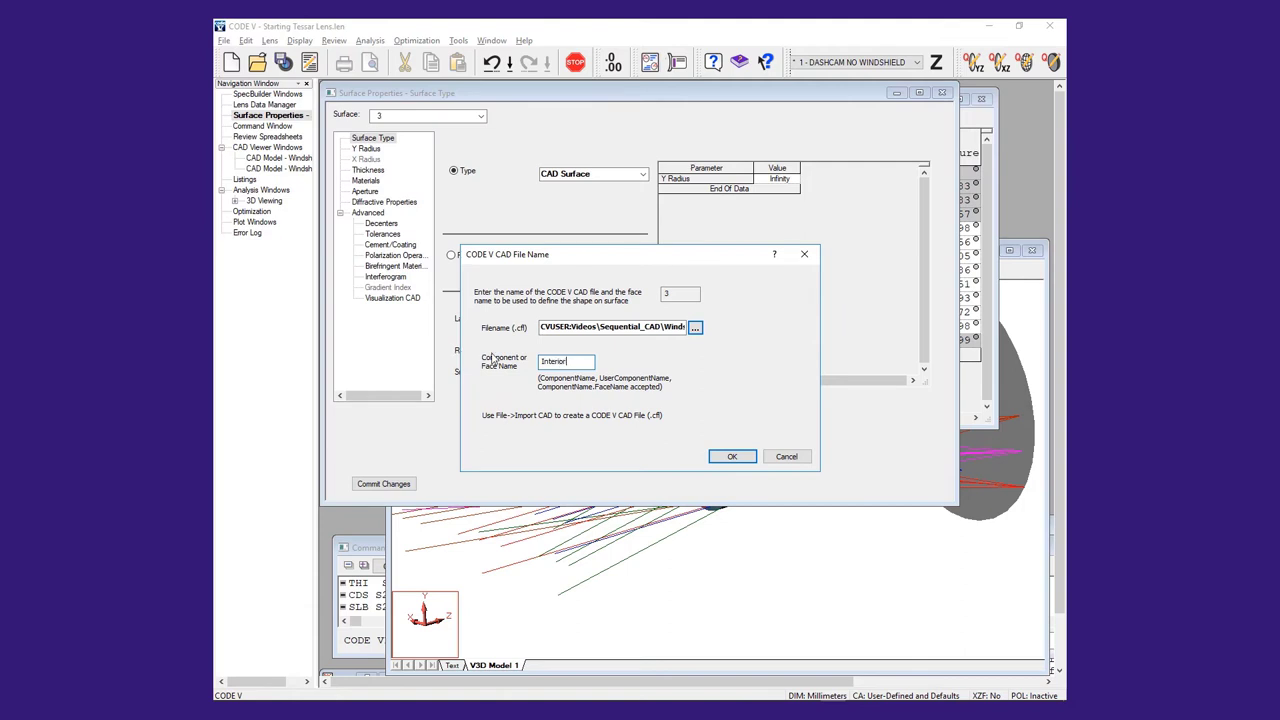
{"action": "left_click", "coordinate": [733, 456]}
{"action": "left_click", "coordinate": [535, 310]}
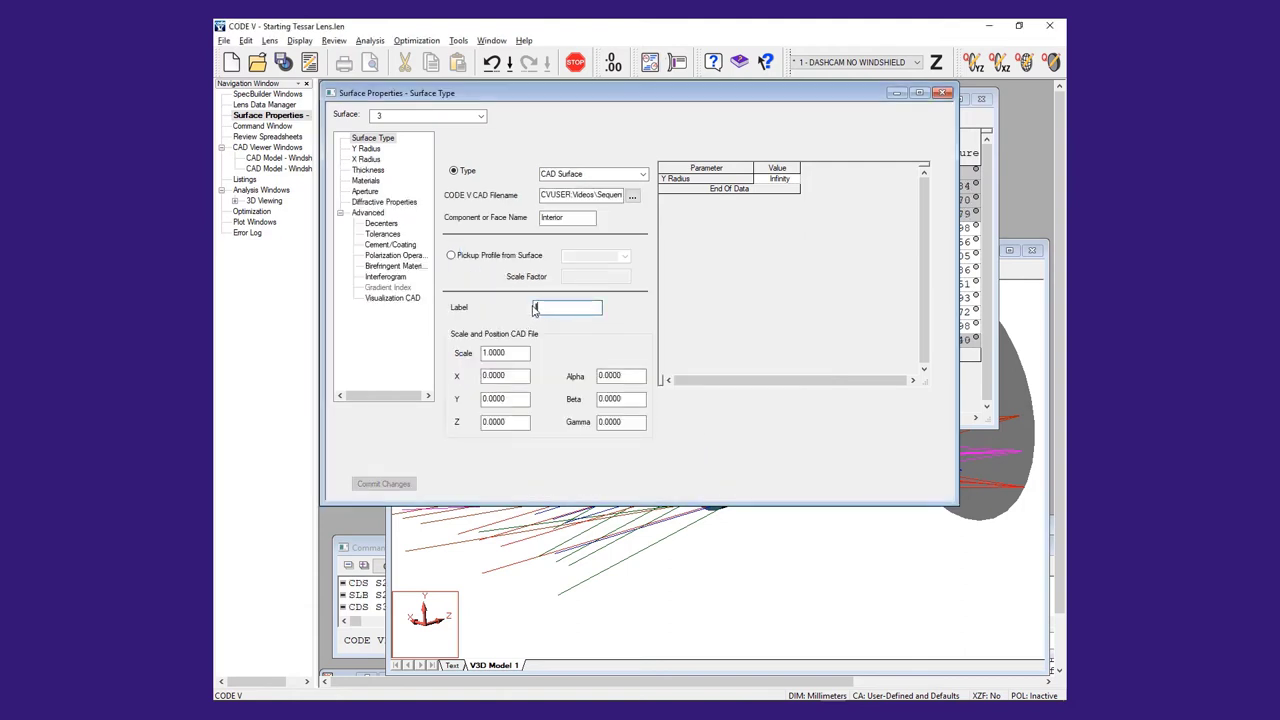
{"action": "type", "text": "Interior Win"}
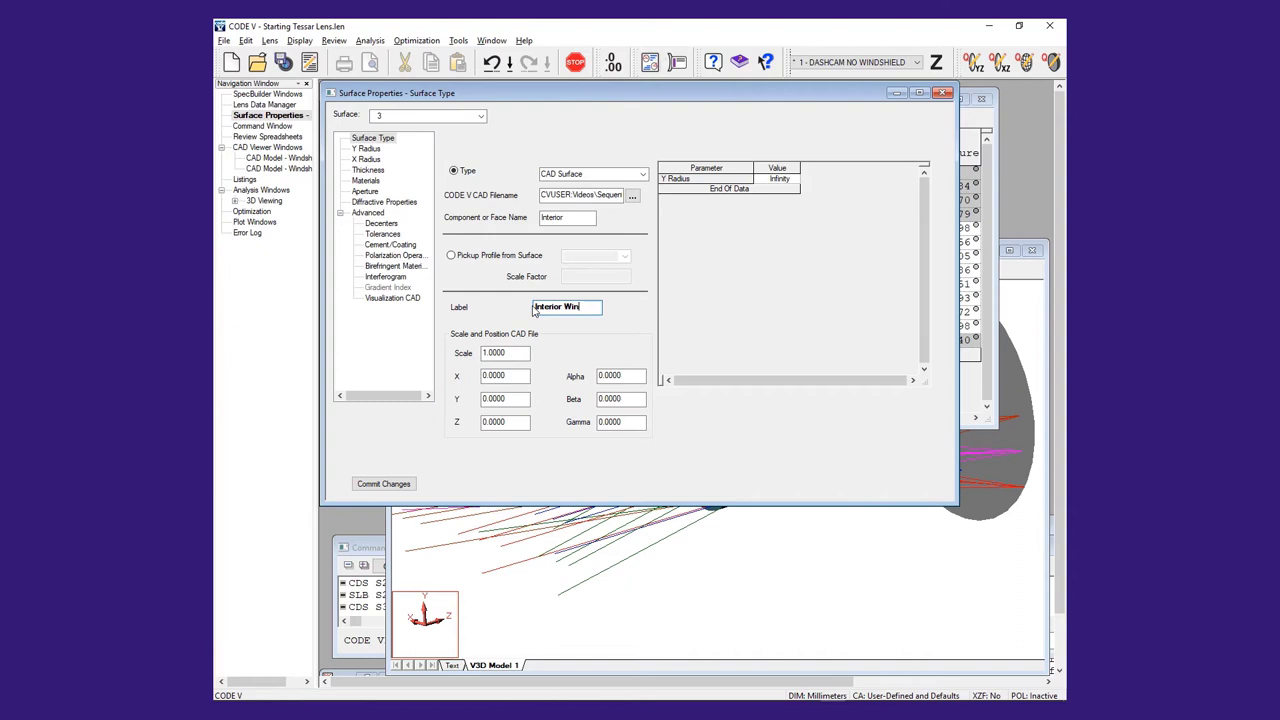
{"action": "type", "text": "dshield"}
{"action": "key", "text": "Return"}
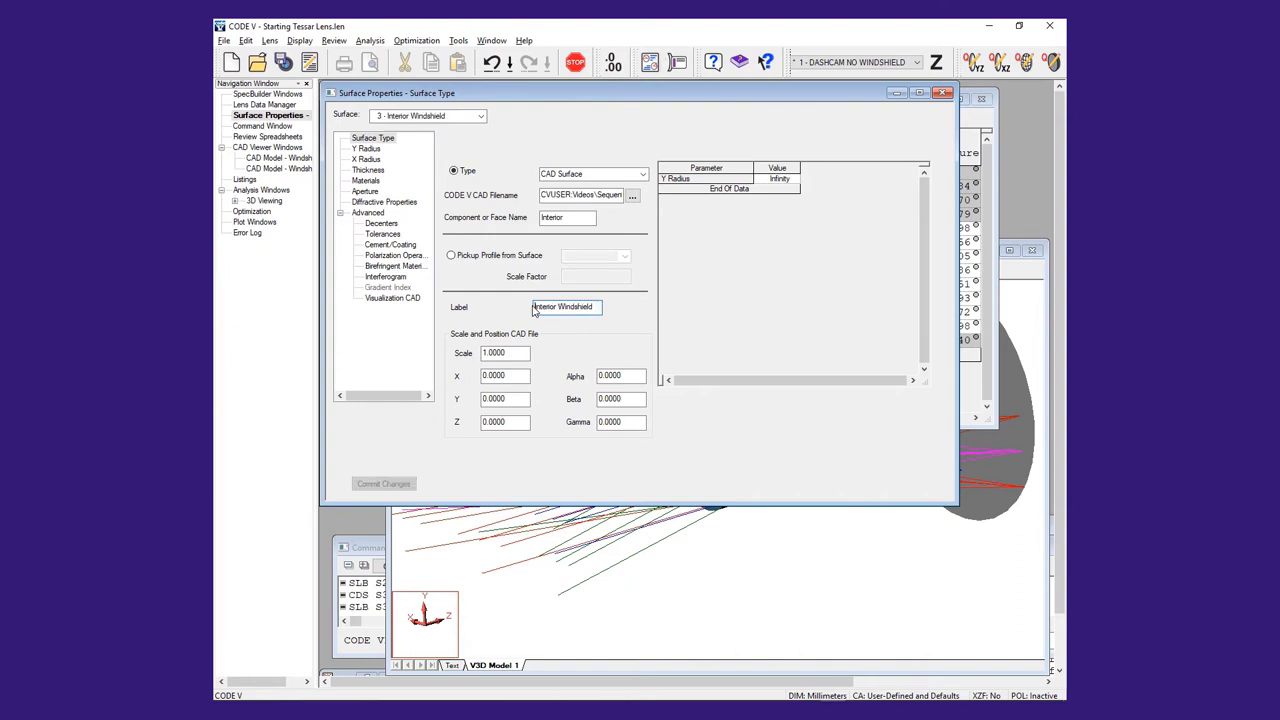
{"action": "left_click", "coordinate": [714, 628]}
{"action": "left_click", "coordinate": [401, 270]}
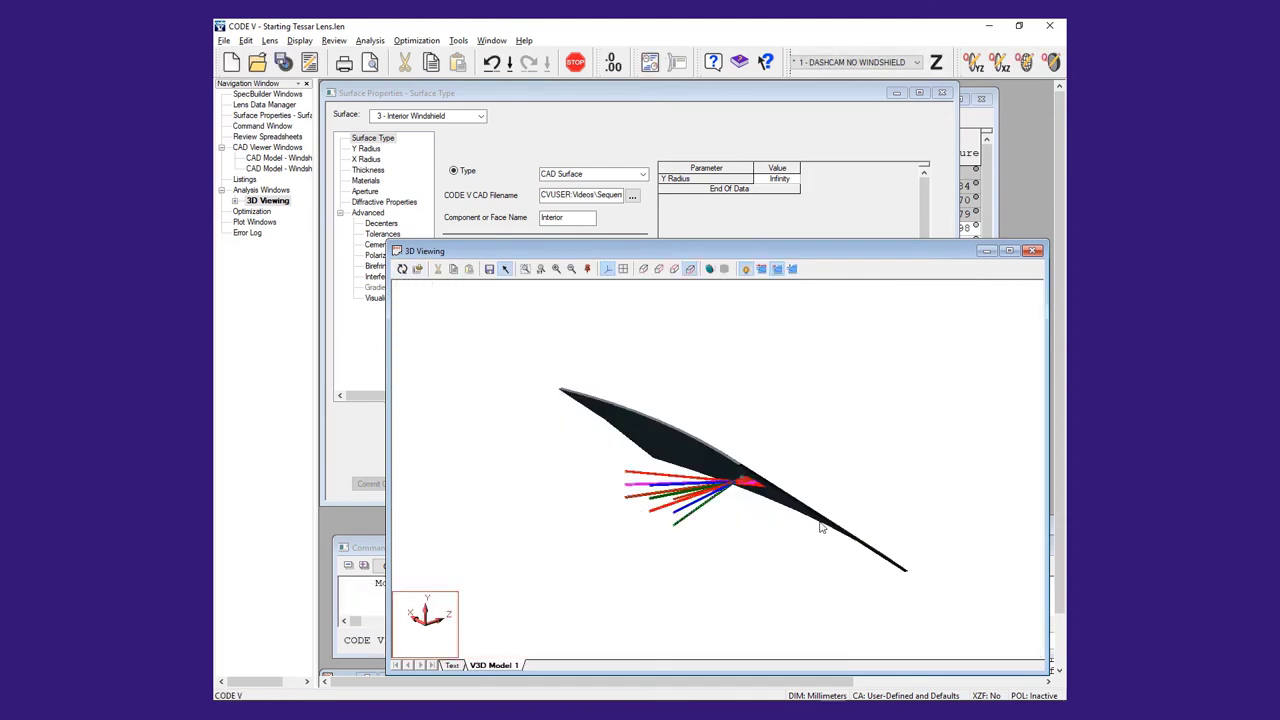
- Rotate and zoom in on the windshield and ray bundle, then reopen Surface Properties
{"action": "left_click_drag", "start_coordinate": [820, 528], "coordinate": [650, 421]}
{"action": "scroll", "coordinate": [752, 482], "scroll_direction": "up", "scroll_amount": 3}
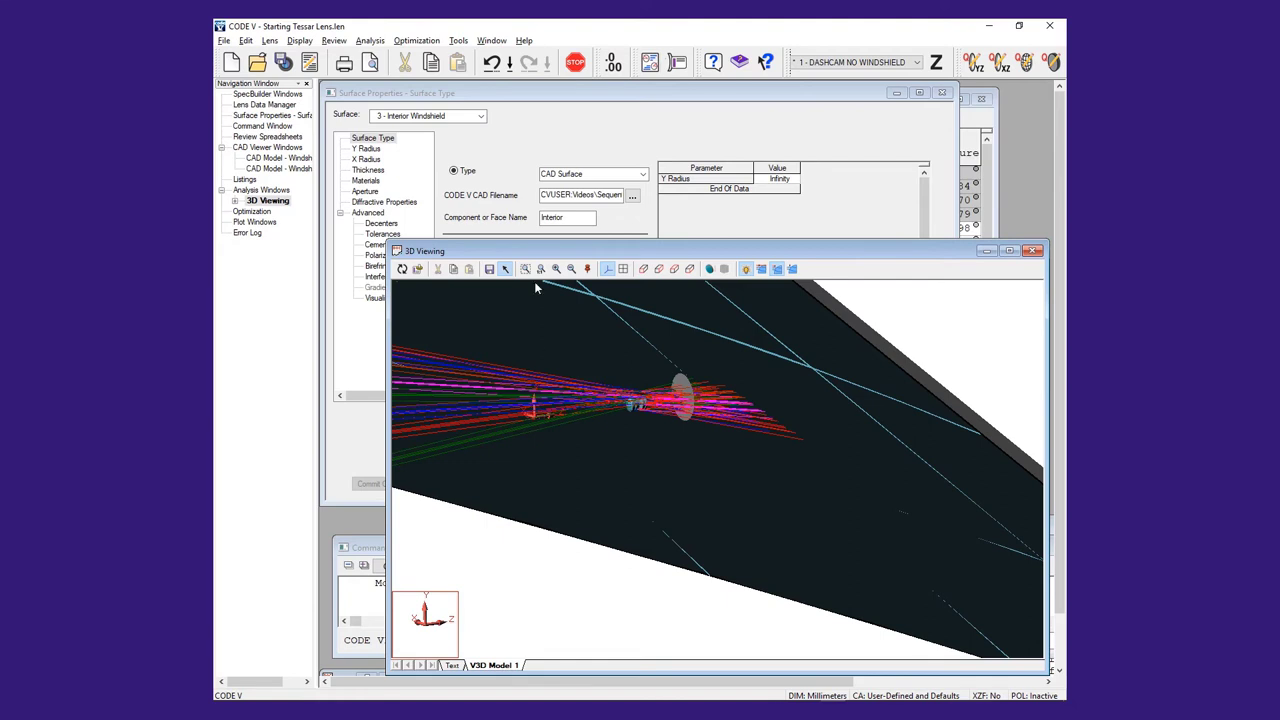
{"action": "left_click", "coordinate": [495, 160]}
- Set Beta to 180 on surface 2, Exterior Windshield, and commit the change
{"action": "left_click", "coordinate": [481, 116]}
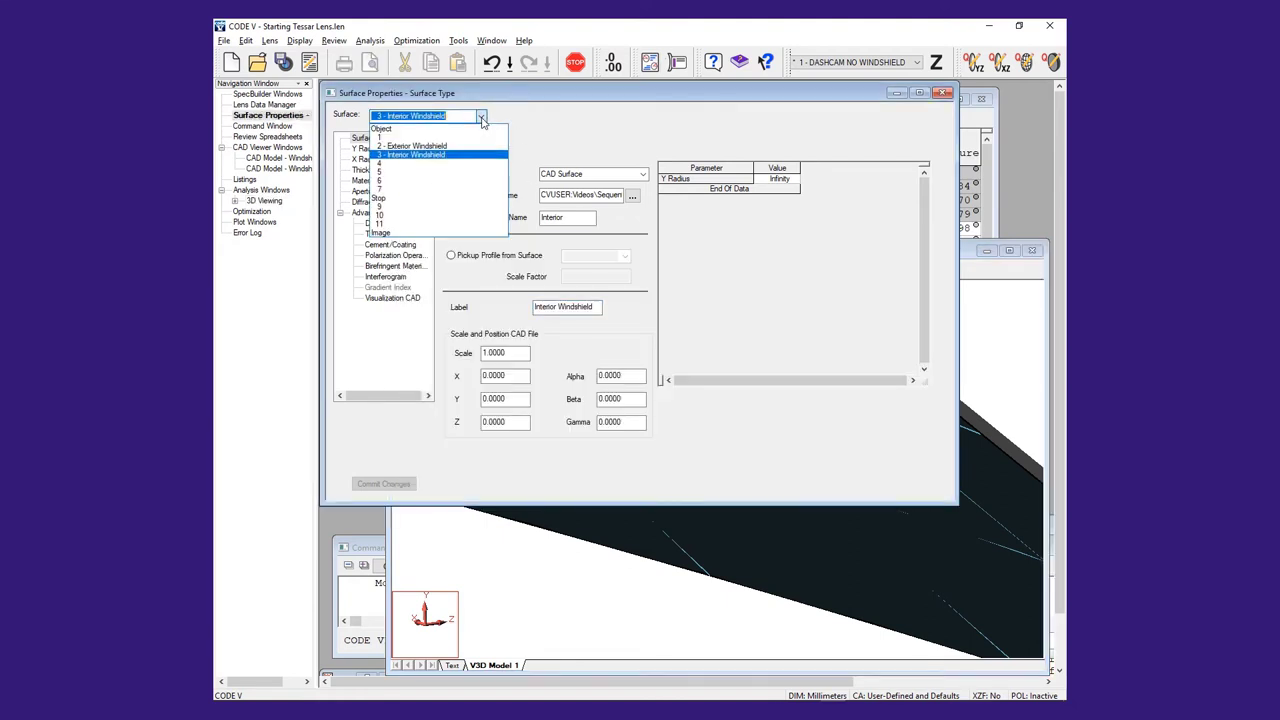
{"action": "left_click", "coordinate": [480, 146]}
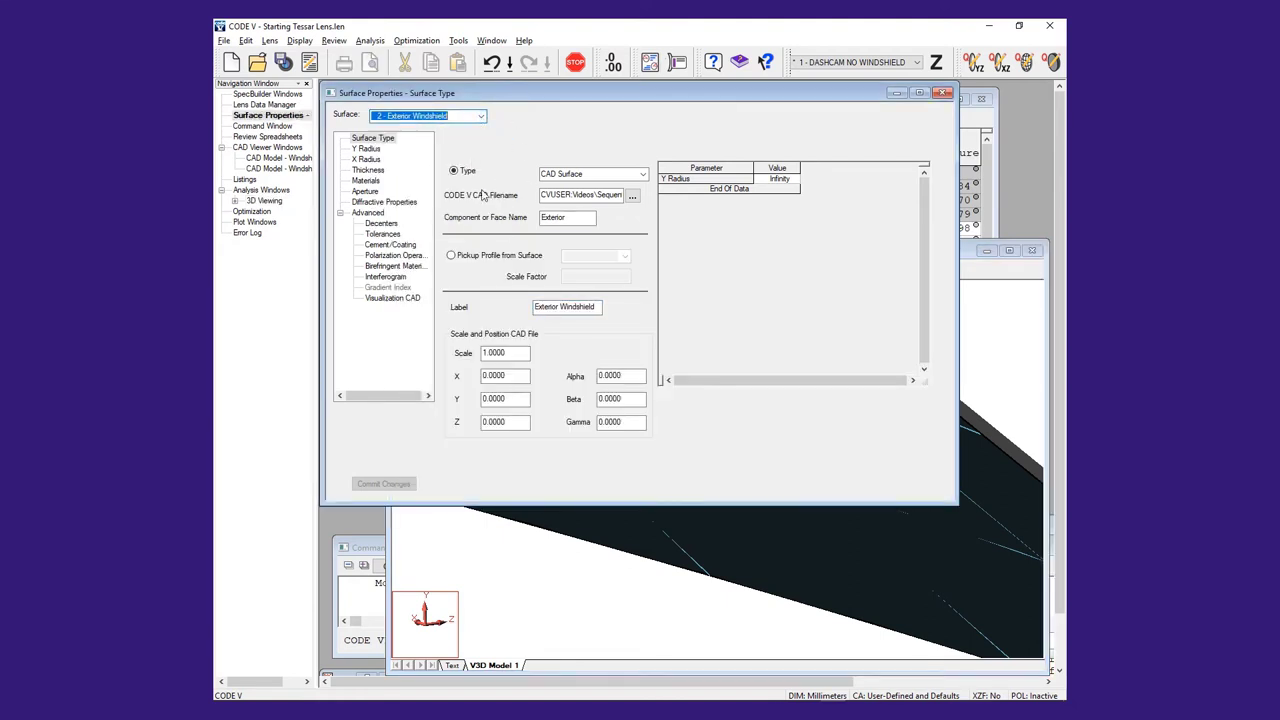
{"action": "left_click", "coordinate": [605, 401]}
{"action": "type", "text": "8"}
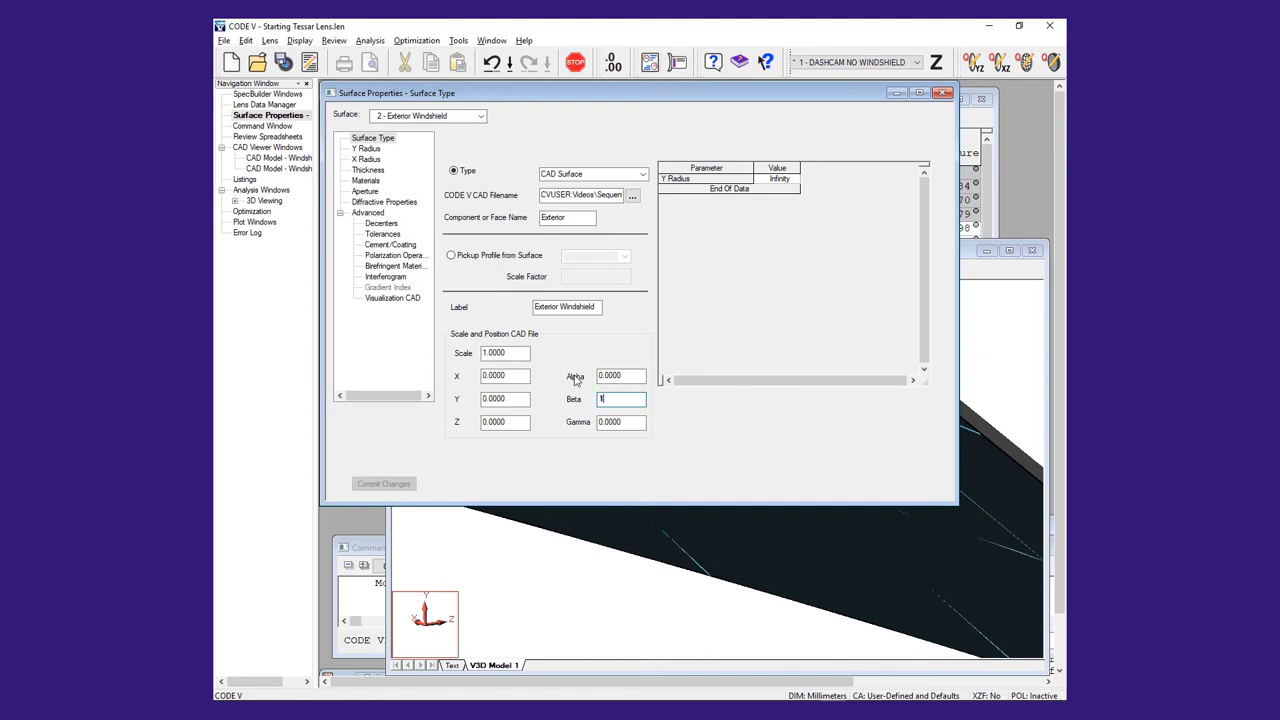
{"action": "type", "text": "80"}
{"action": "left_click", "coordinate": [359, 487]}
- Set Beta to 180 on surface 3, Interior Windshield, and commit the change
{"action": "left_click", "coordinate": [481, 116]}
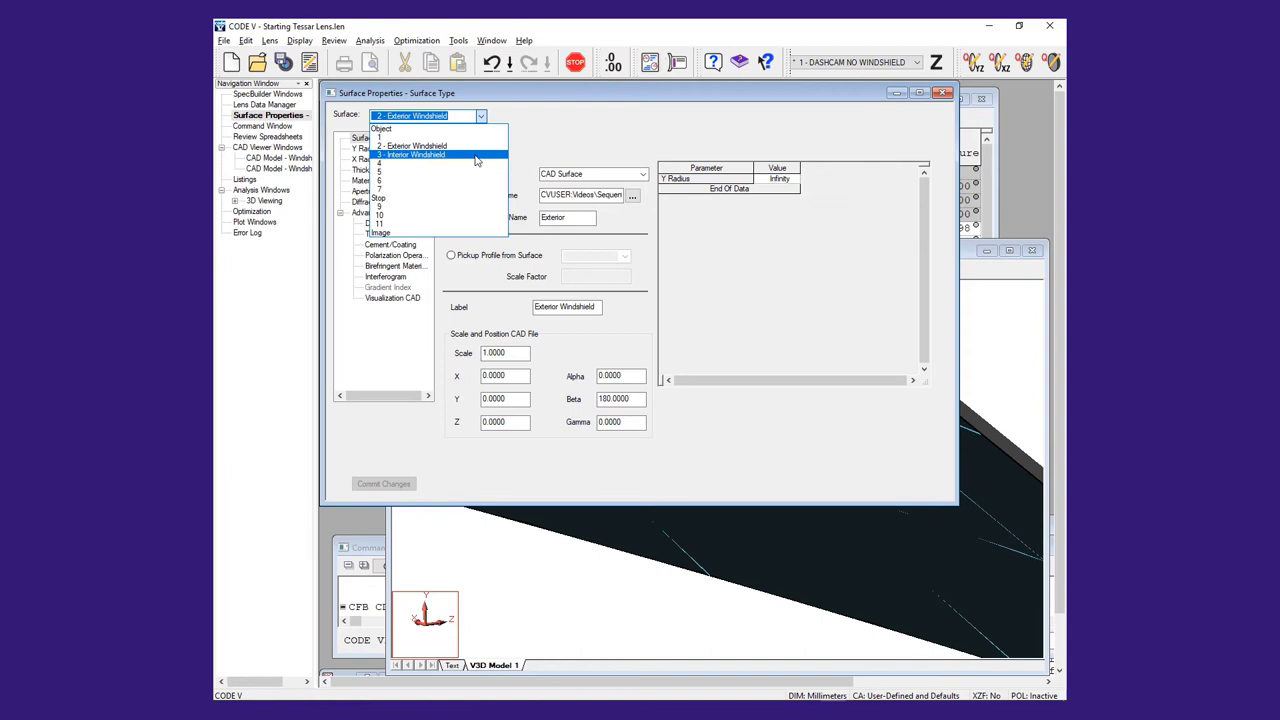
{"action": "left_click", "coordinate": [476, 157]}
{"action": "key", "text": "Tab"}
{"action": "key", "text": "Tab"}
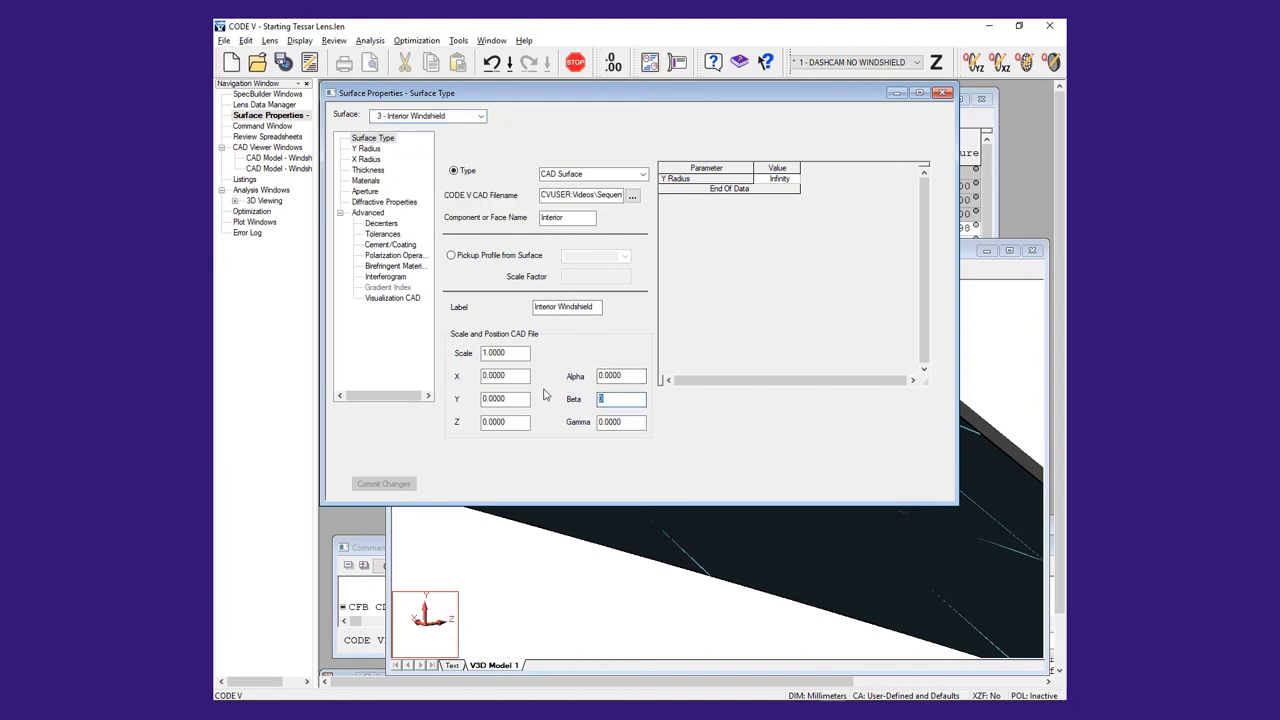
{"action": "type", "text": "180"}
{"action": "left_click", "coordinate": [385, 487]}
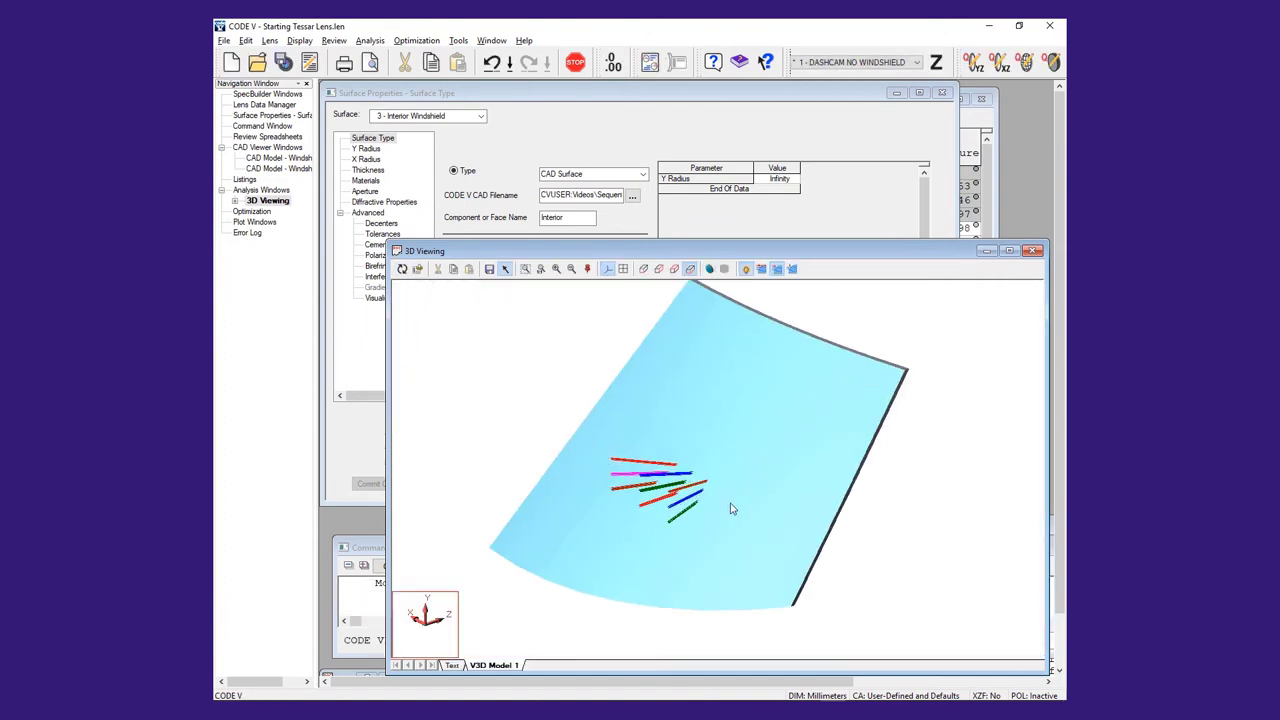
- Rotate and zoom the 3D view to see the flipped windshield edge-on, then return to Surface Properties
{"action": "left_click_drag", "start_coordinate": [731, 509], "coordinate": [756, 377]}
{"action": "scroll", "coordinate": [742, 488], "scroll_direction": "up", "scroll_amount": 5}
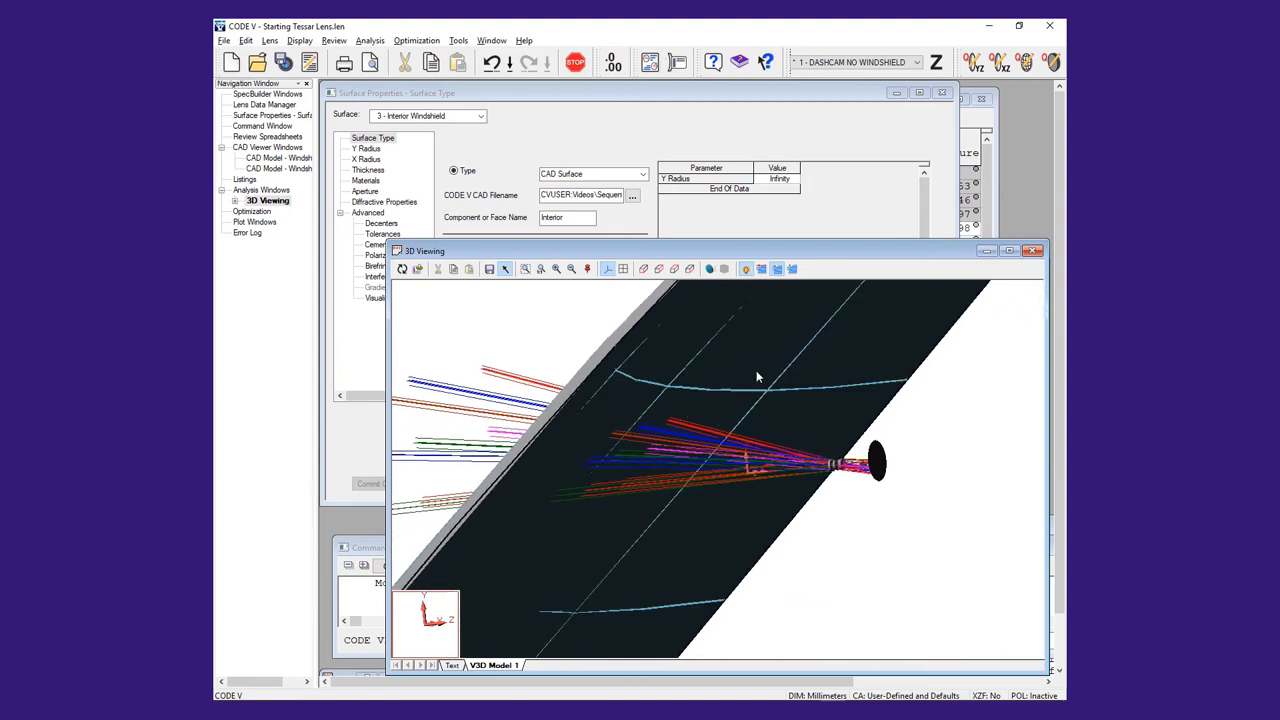
{"action": "scroll", "coordinate": [748, 430], "scroll_direction": "up", "scroll_amount": 1}
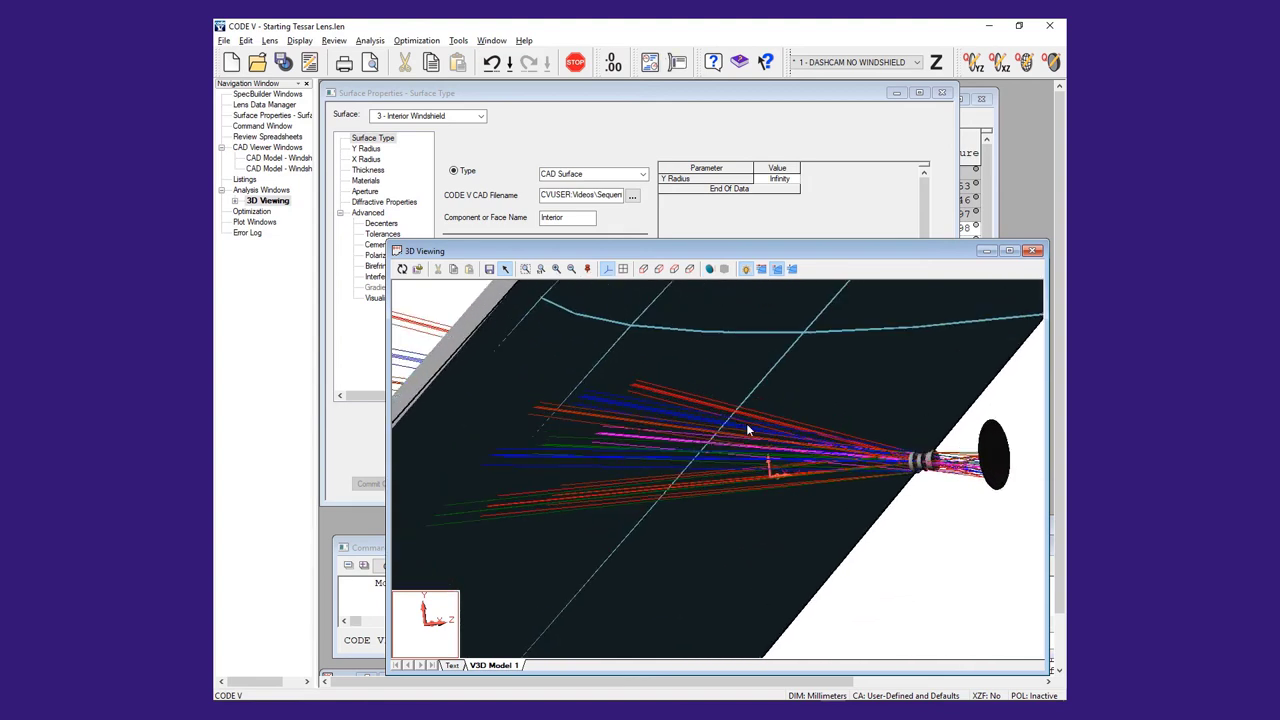
{"action": "scroll", "coordinate": [748, 428], "scroll_direction": "down", "scroll_amount": 3}
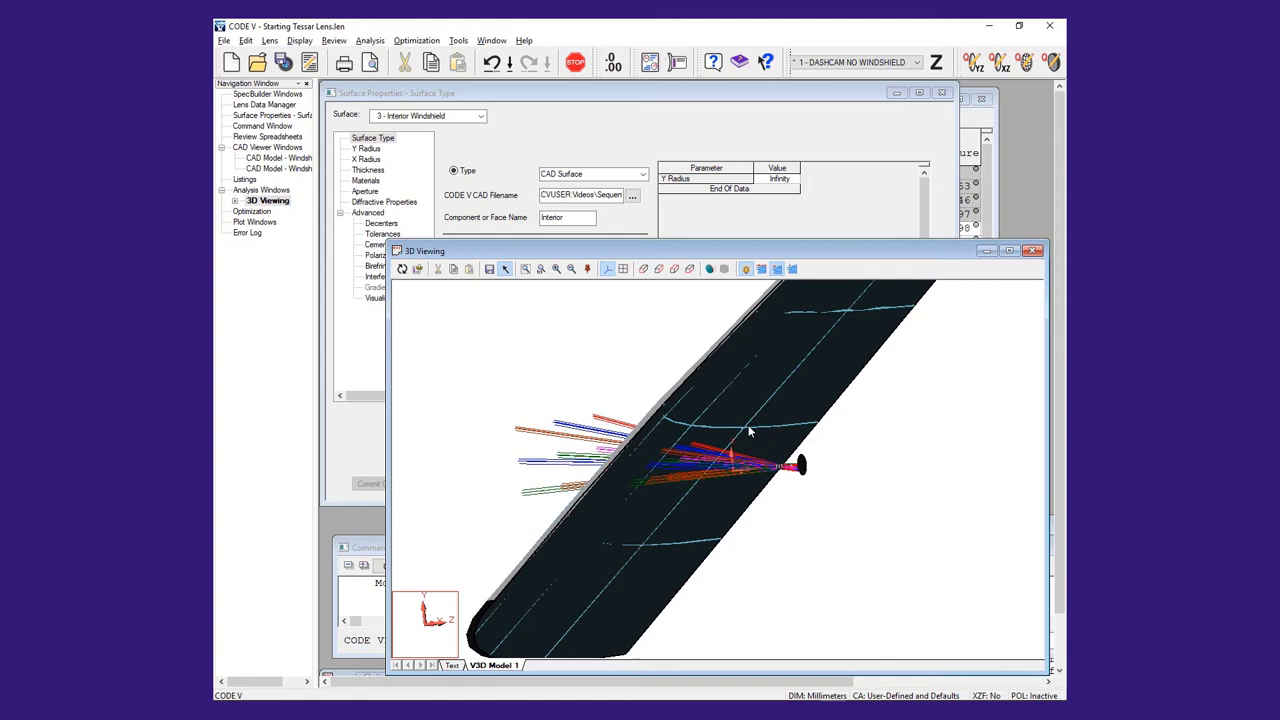
{"action": "left_click", "coordinate": [549, 92]}
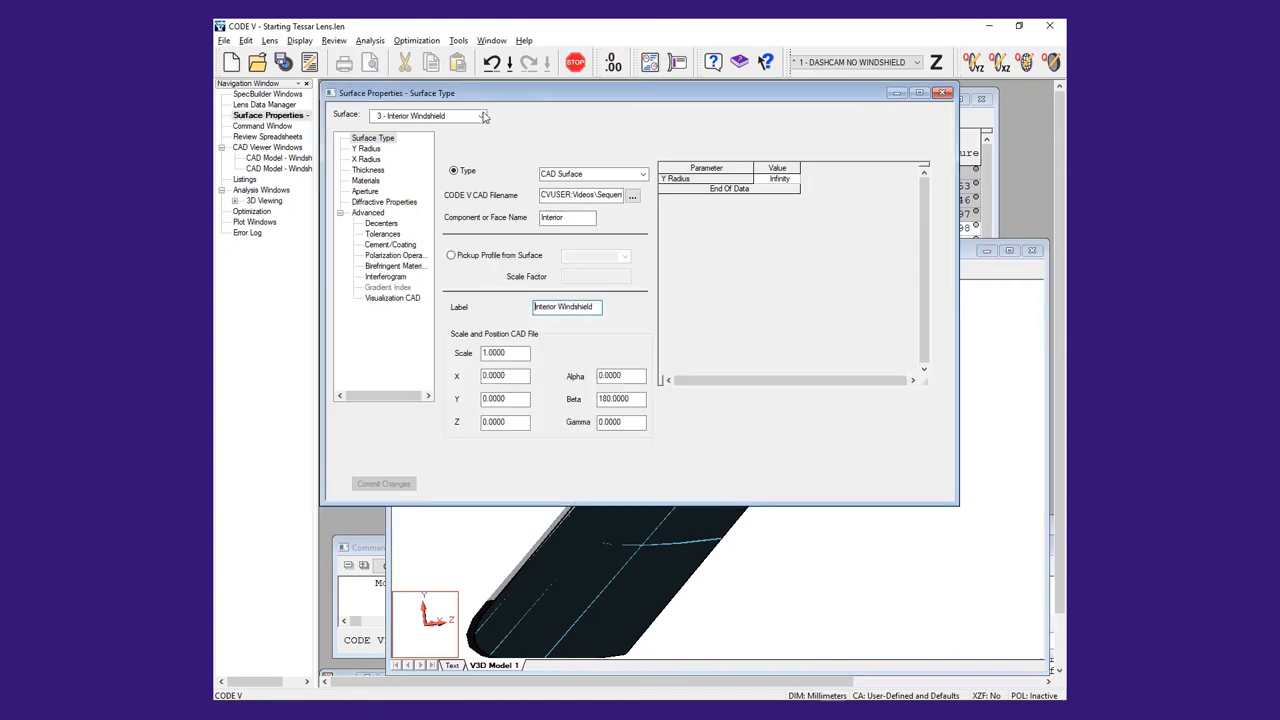
- Make surface 2, Exterior Windshield, a Decenter and Return and commit
{"action": "left_click", "coordinate": [480, 116]}
{"action": "left_click", "coordinate": [466, 147]}
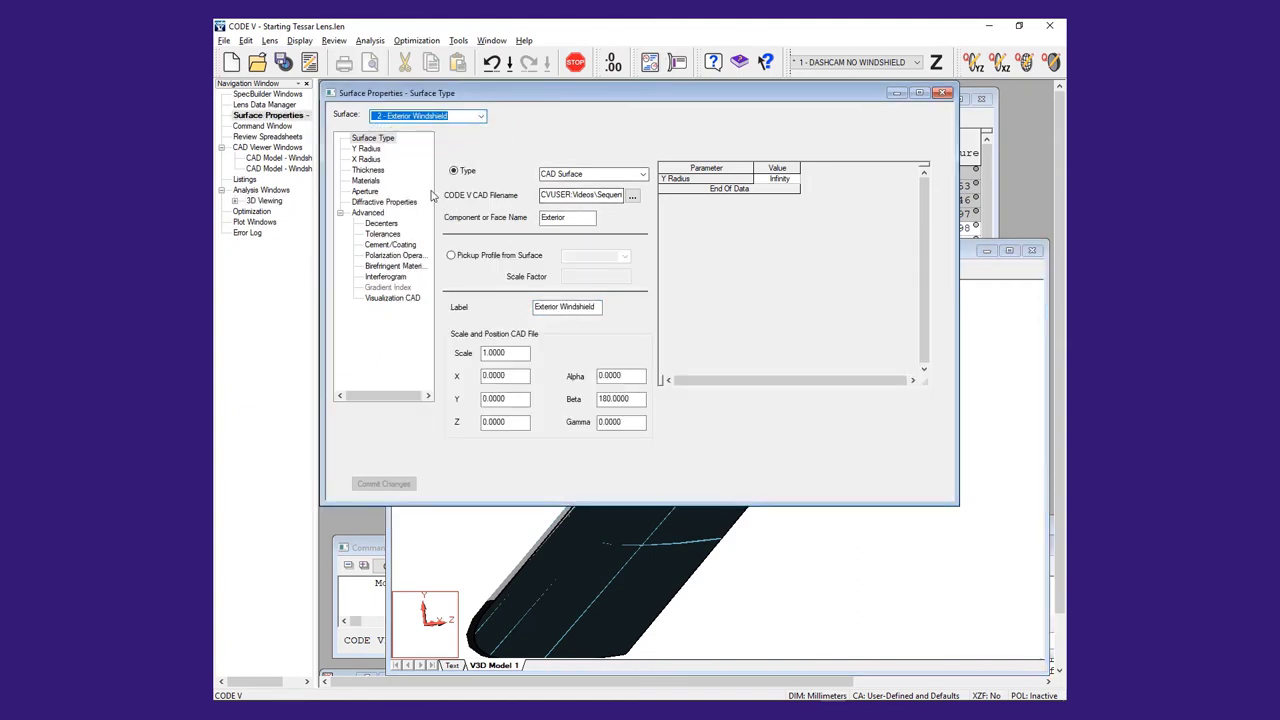
{"action": "left_click", "coordinate": [384, 224]}
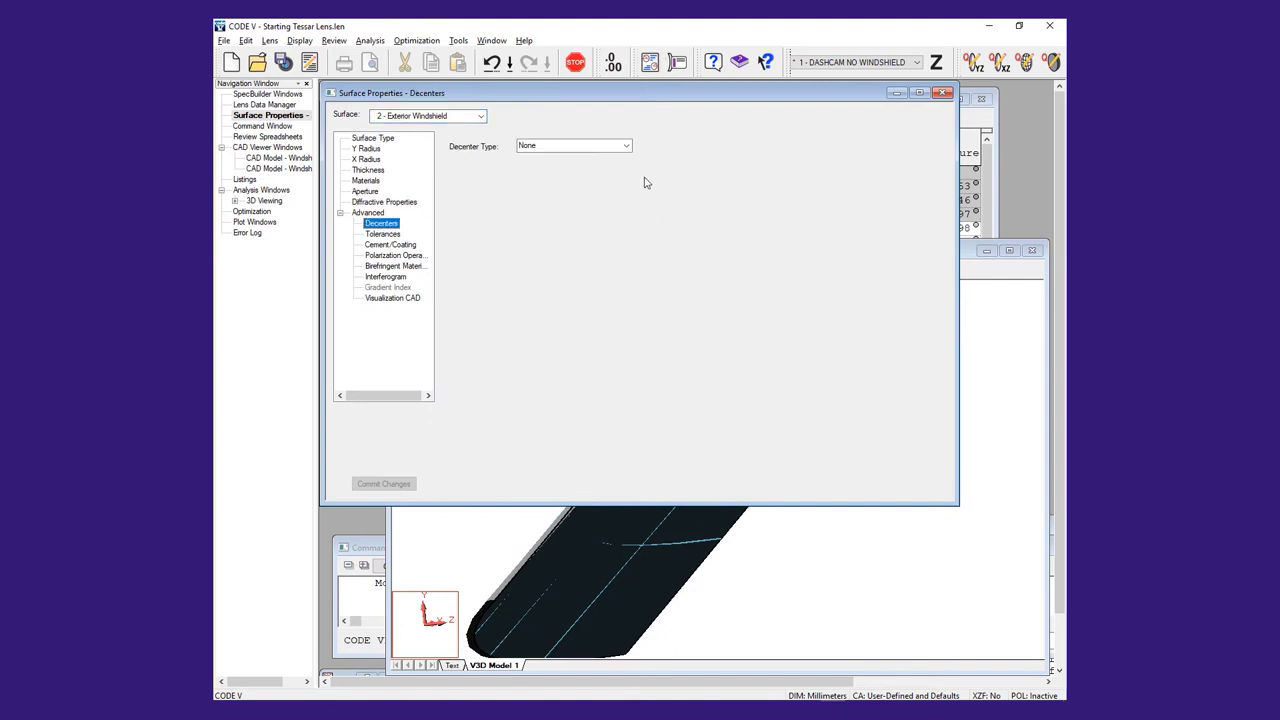
{"action": "left_click", "coordinate": [627, 147]}
{"action": "left_click", "coordinate": [618, 176]}
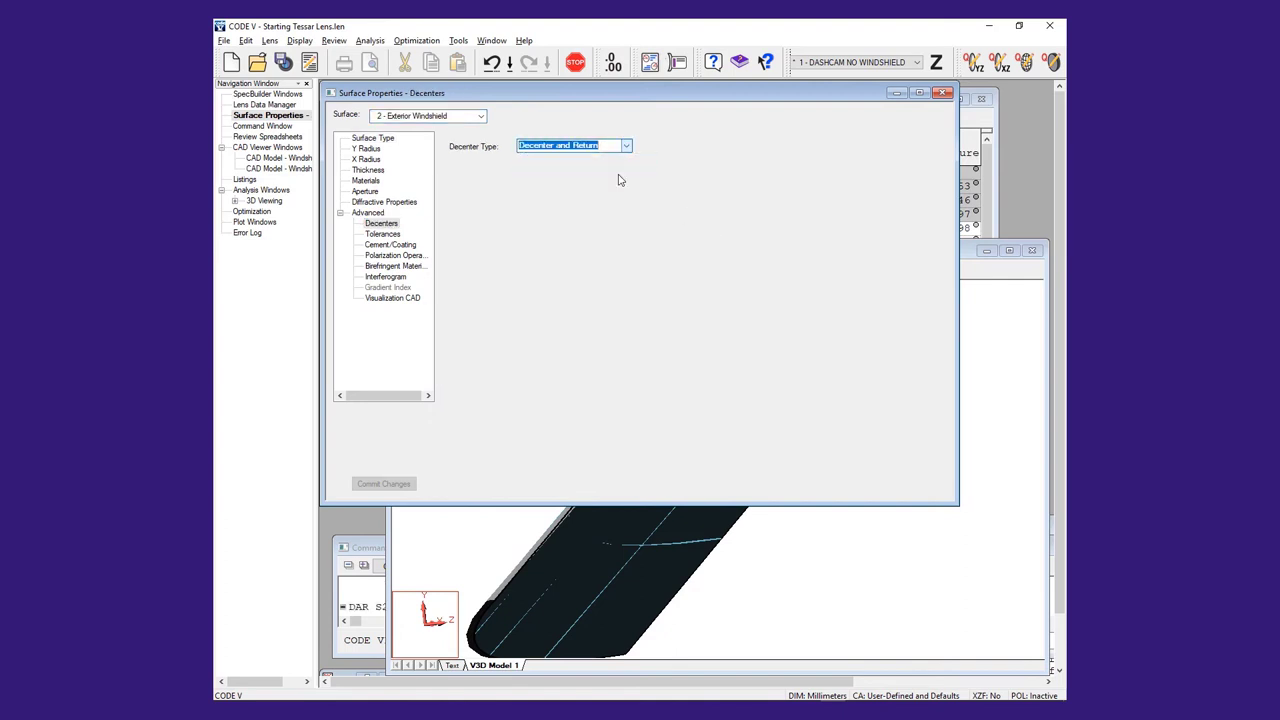
{"action": "left_click", "coordinate": [383, 483]}
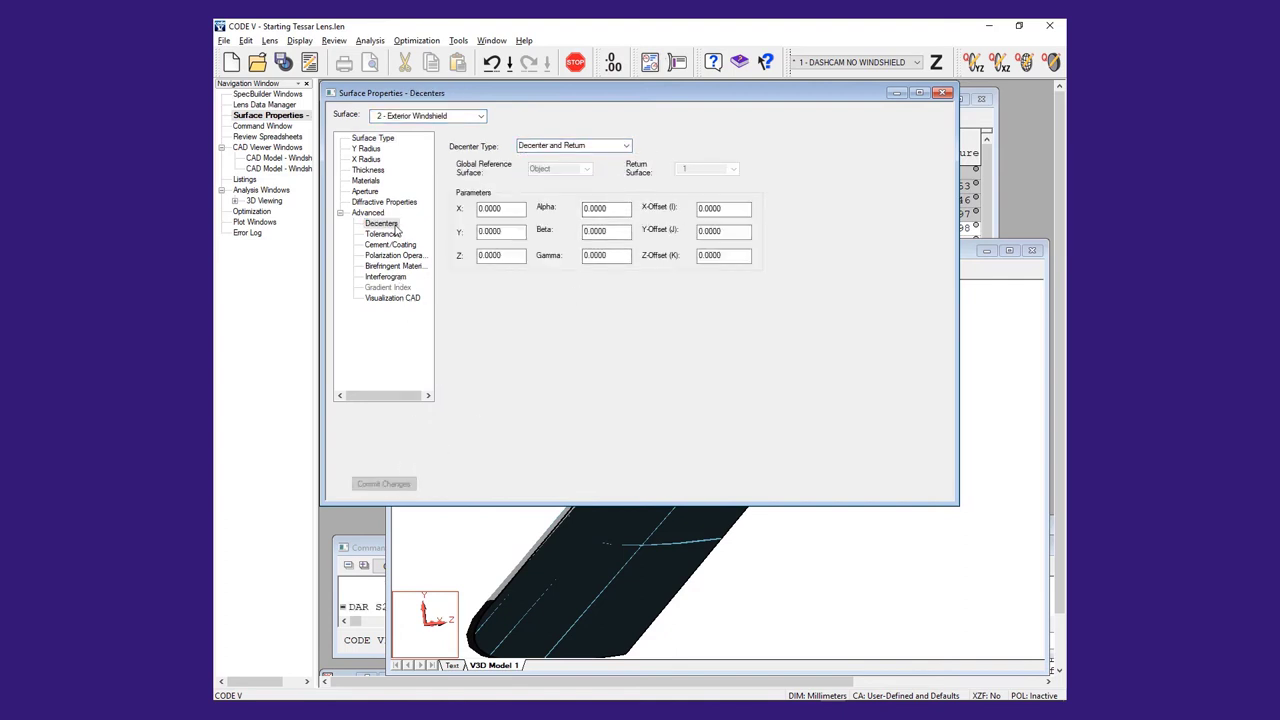
- Make surface 3, Interior Windshield, a Decenter and Return and commit
{"action": "left_click", "coordinate": [481, 116]}
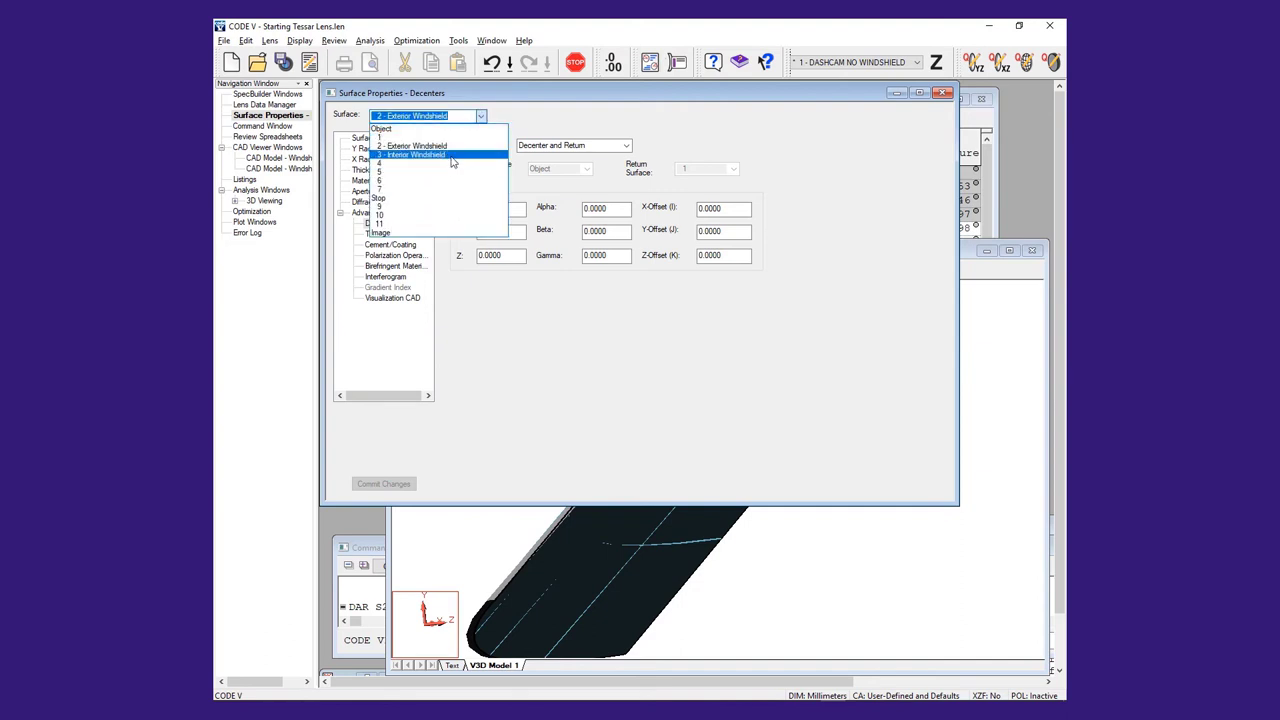
{"action": "left_click", "coordinate": [405, 148]}
{"action": "left_click", "coordinate": [600, 147]}
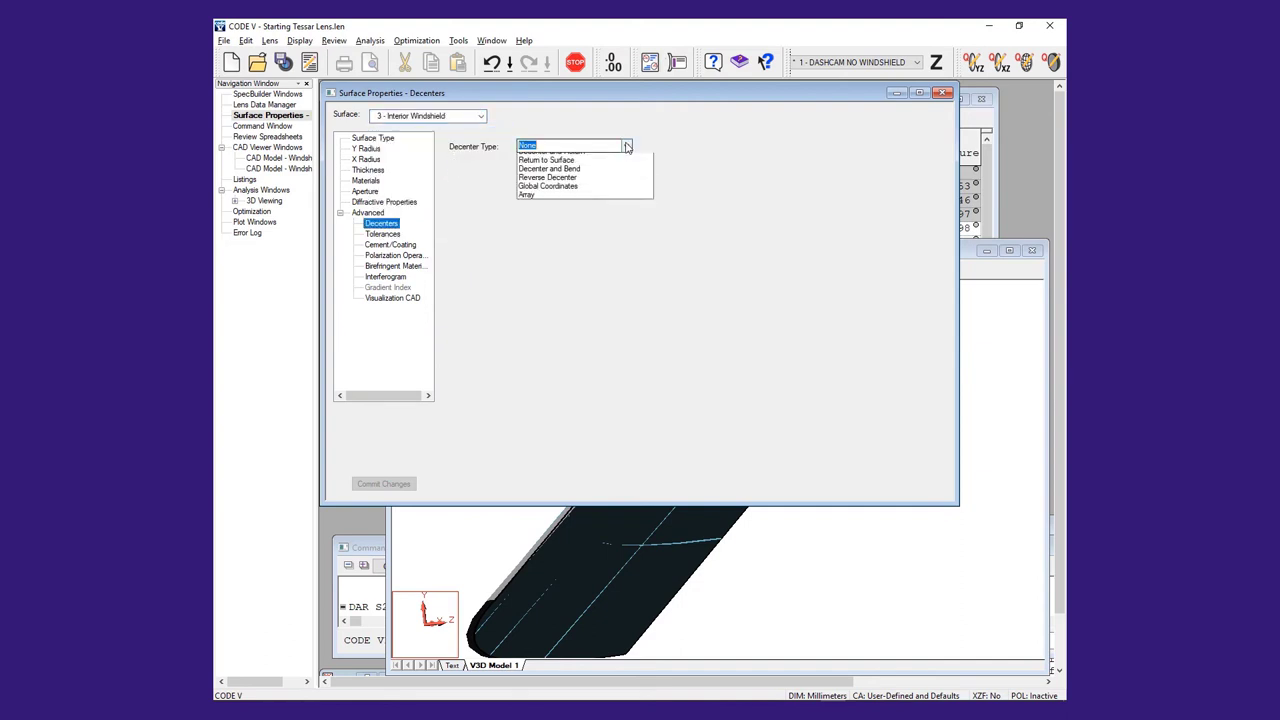
{"action": "left_click", "coordinate": [558, 175]}
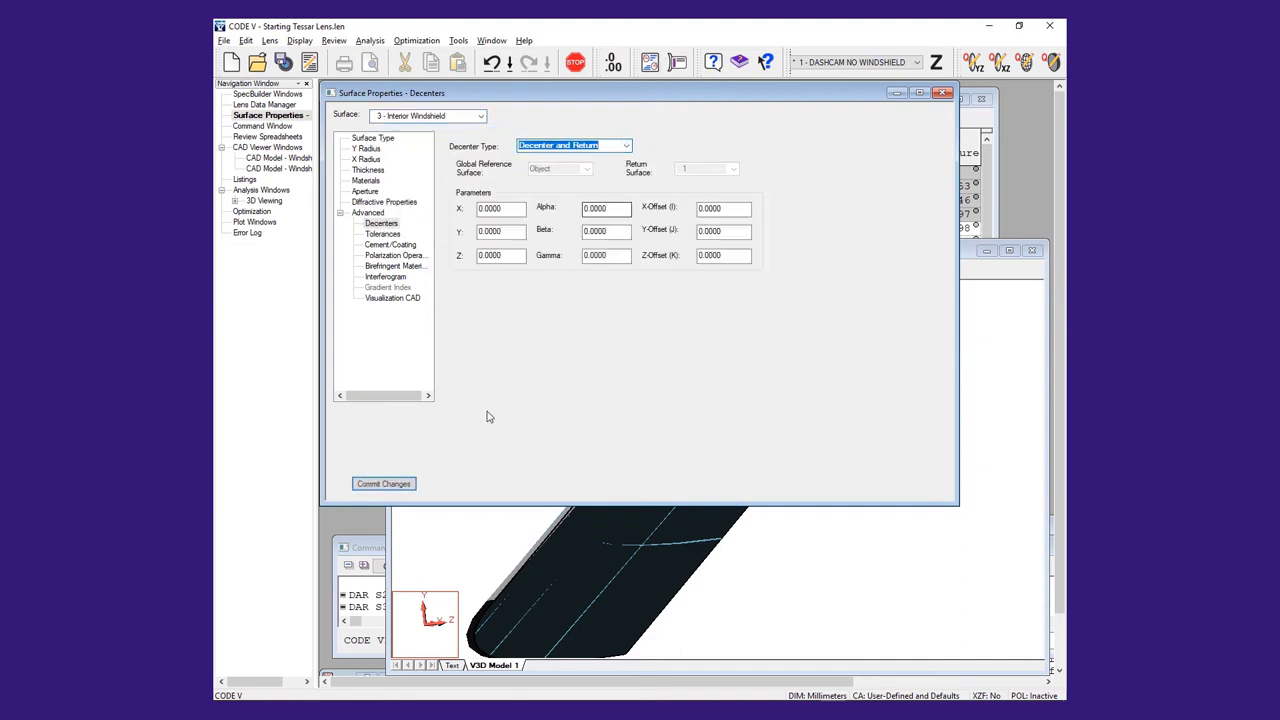
{"action": "left_click", "coordinate": [385, 483]}
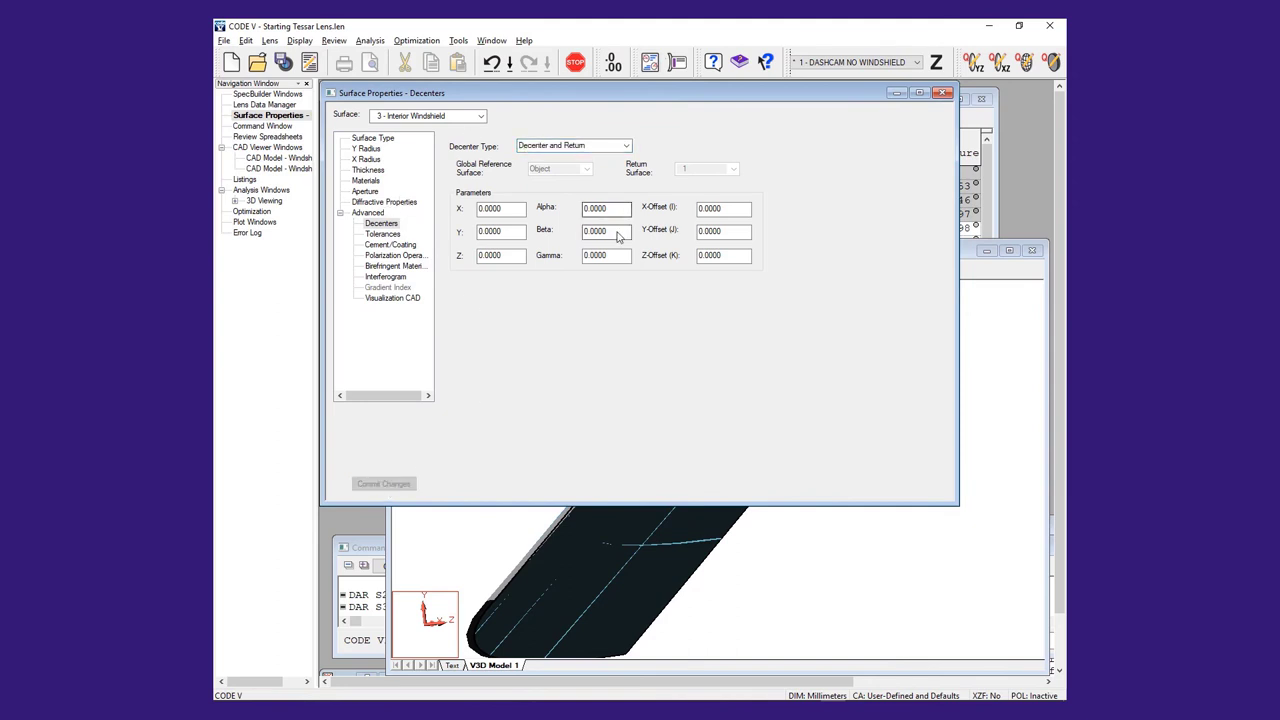
- Apply an Alpha tilt of 20 to the Interior Windshield, then clear the Exterior Windshield's Alpha value
{"action": "double_click", "coordinate": [590, 209]}
{"action": "type", "text": "020"}
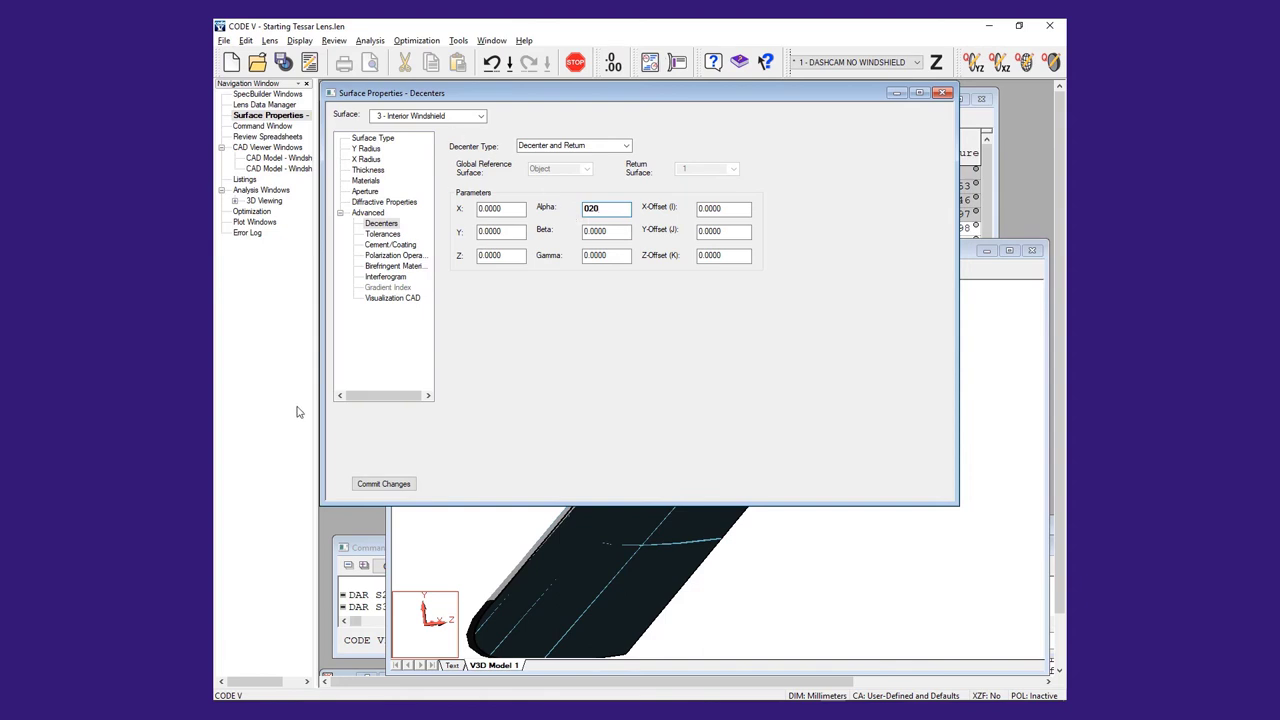
{"action": "left_click", "coordinate": [373, 487]}
{"action": "left_click", "coordinate": [481, 116]}
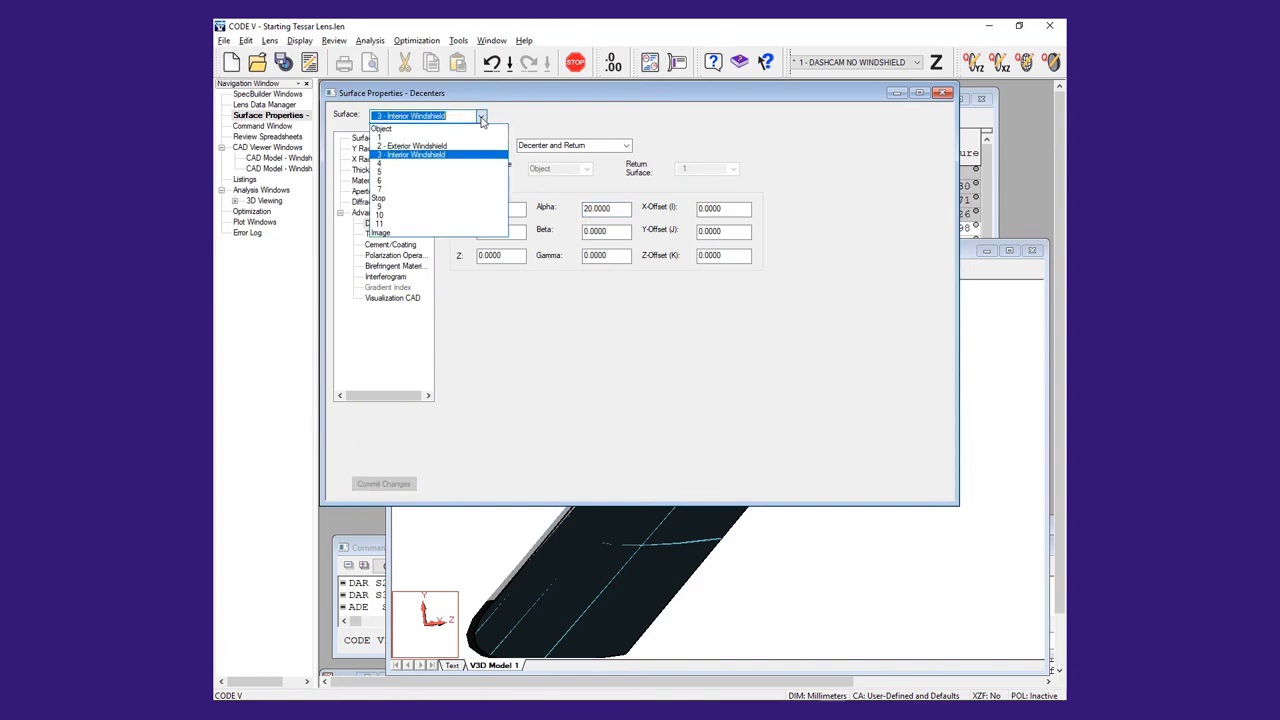
{"action": "left_click", "coordinate": [470, 148]}
{"action": "double_click", "coordinate": [598, 208]}
{"action": "key", "text": "BackSpace"}
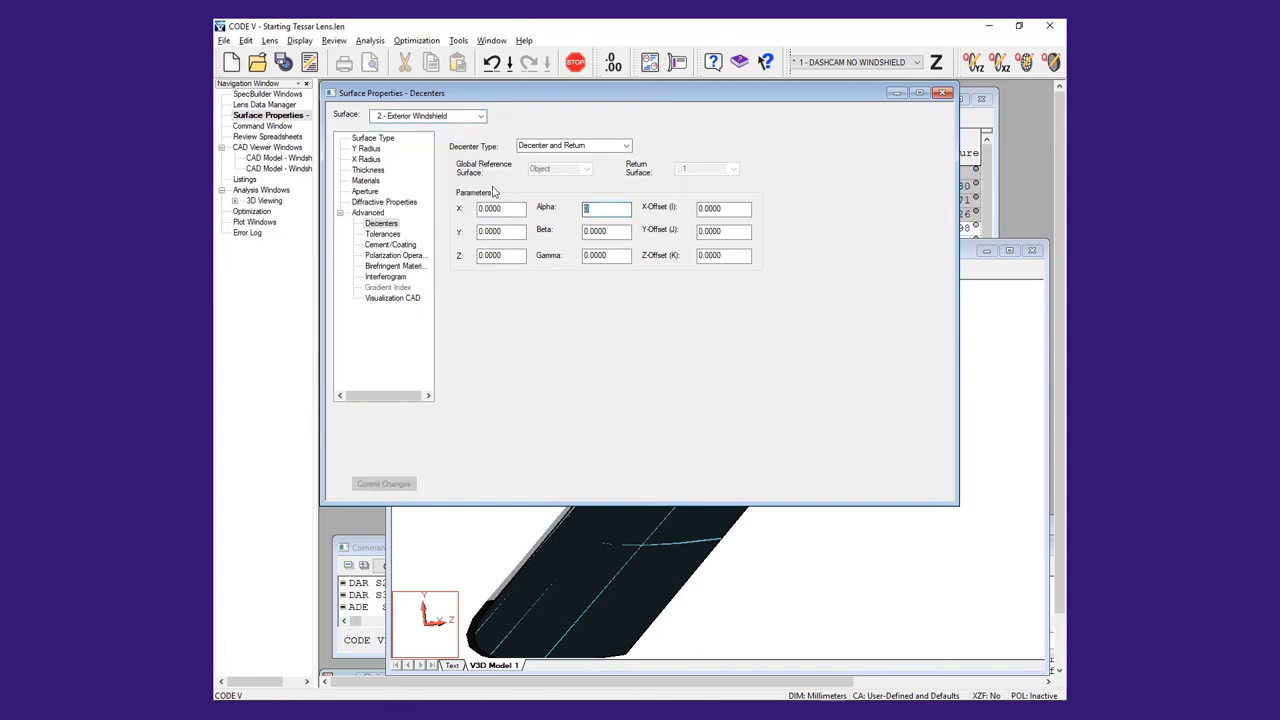
- Commit Alpha 20 on the Exterior Windshield and zoom in edge-on on the tilted windshield
{"action": "type", "text": "20"}
{"action": "left_click", "coordinate": [390, 487]}
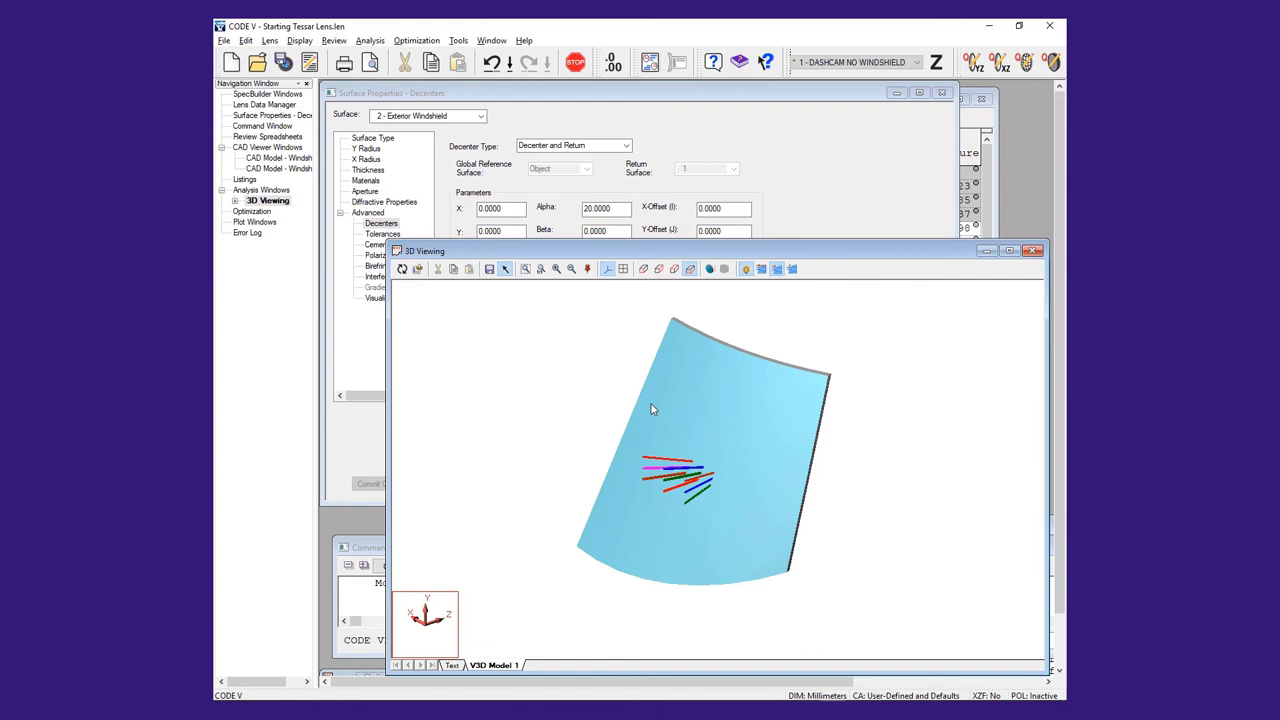
{"action": "left_click_drag", "start_coordinate": [651, 408], "coordinate": [757, 482]}
{"action": "scroll", "coordinate": [745, 497], "scroll_direction": "up", "scroll_amount": 5}
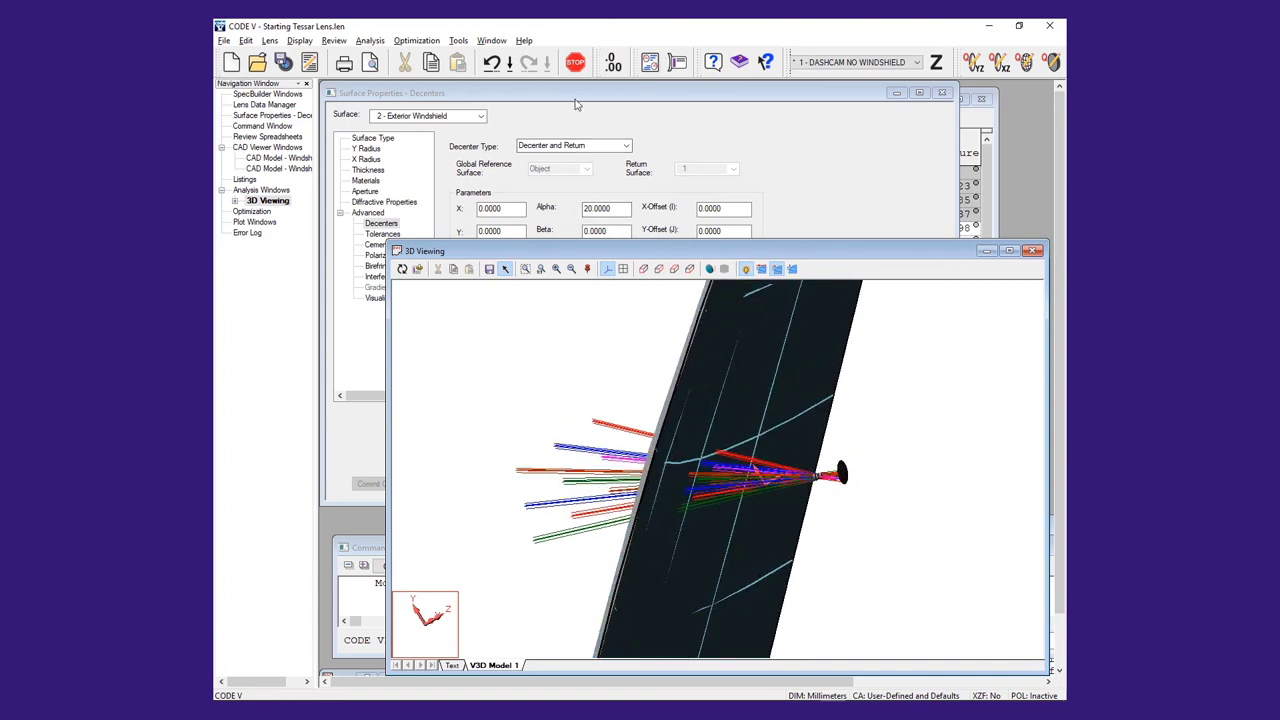
- Reset the Exterior Windshield's Alpha tilt to 0 and commit
{"action": "left_click", "coordinate": [580, 101]}
{"action": "double_click", "coordinate": [615, 210]}
{"action": "type", "text": "20"}
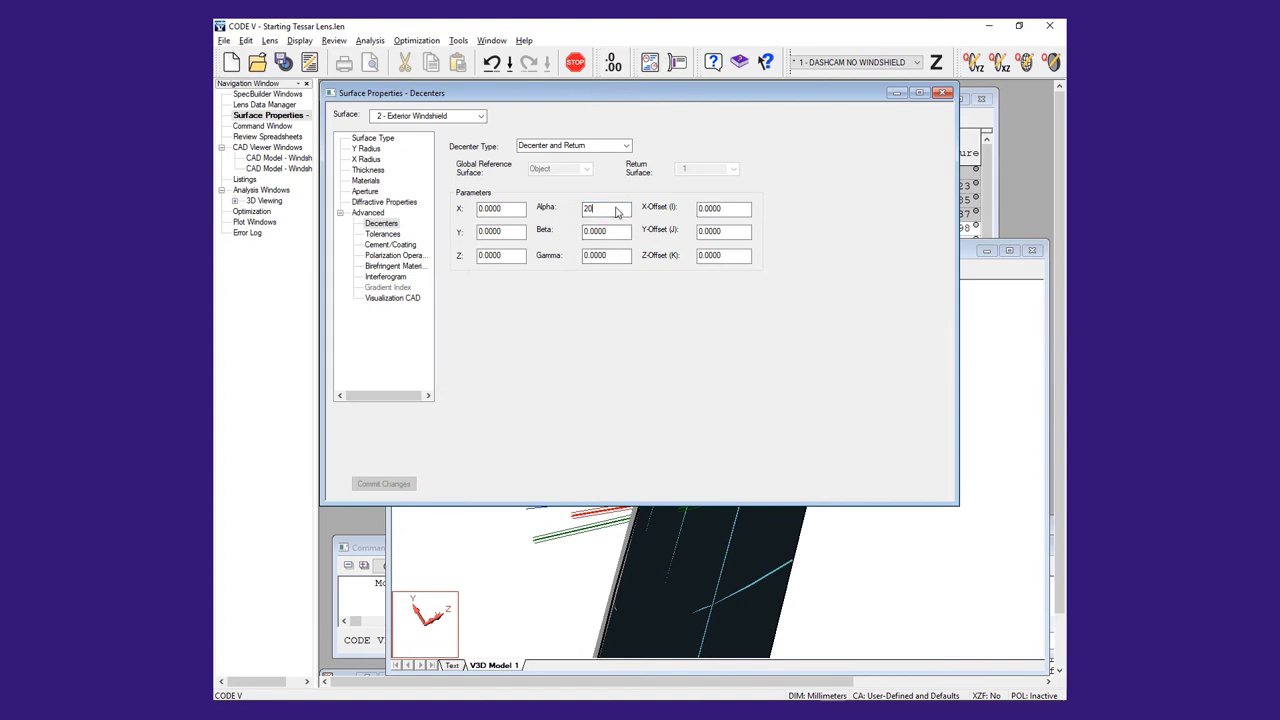
{"action": "key", "text": "Return"}
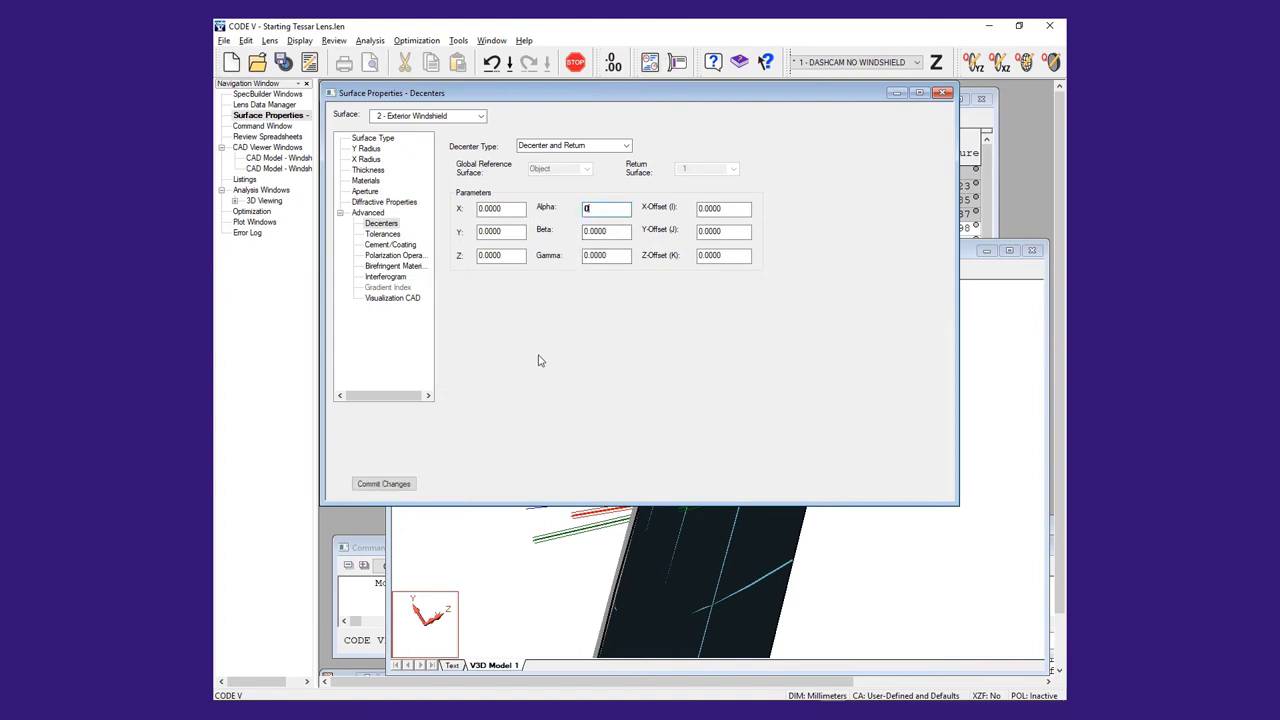
{"action": "left_click", "coordinate": [384, 484]}
- Reset the Interior Windshield's Alpha tilt to 0 and commit
{"action": "left_click", "coordinate": [478, 116]}
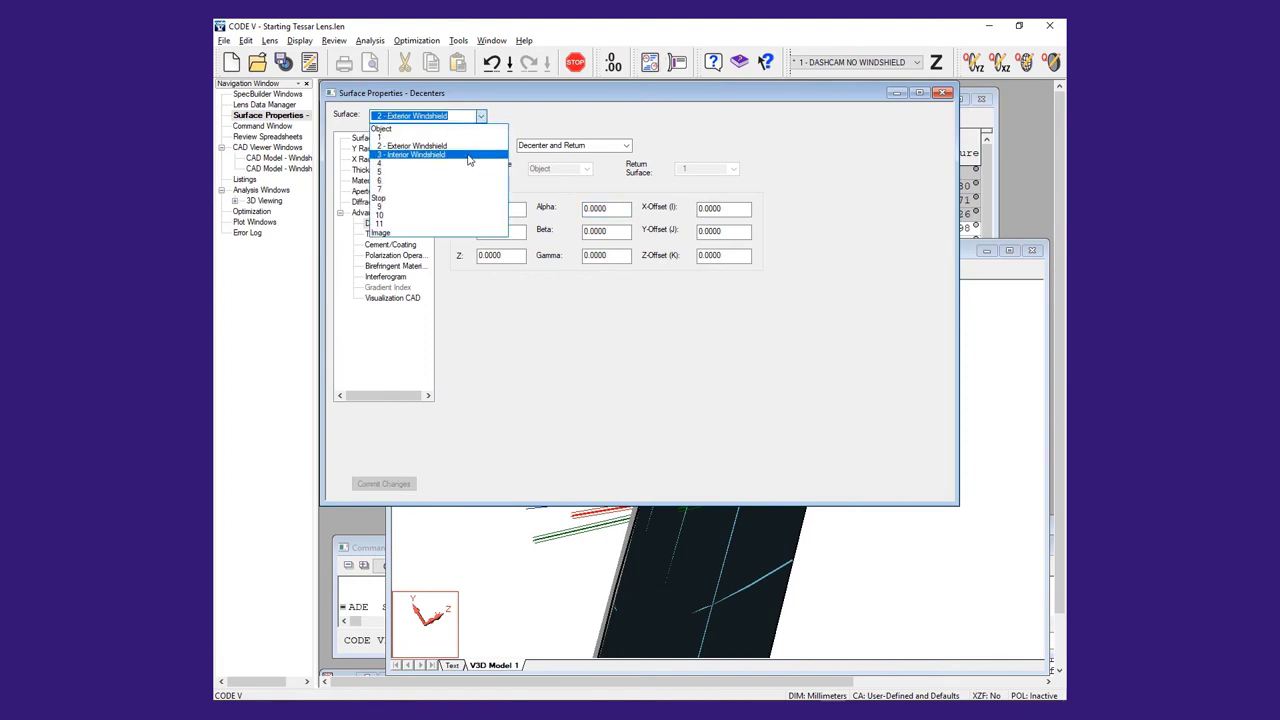
{"action": "left_click", "coordinate": [468, 156]}
{"action": "double_click", "coordinate": [605, 208]}
{"action": "type", "text": "0"}
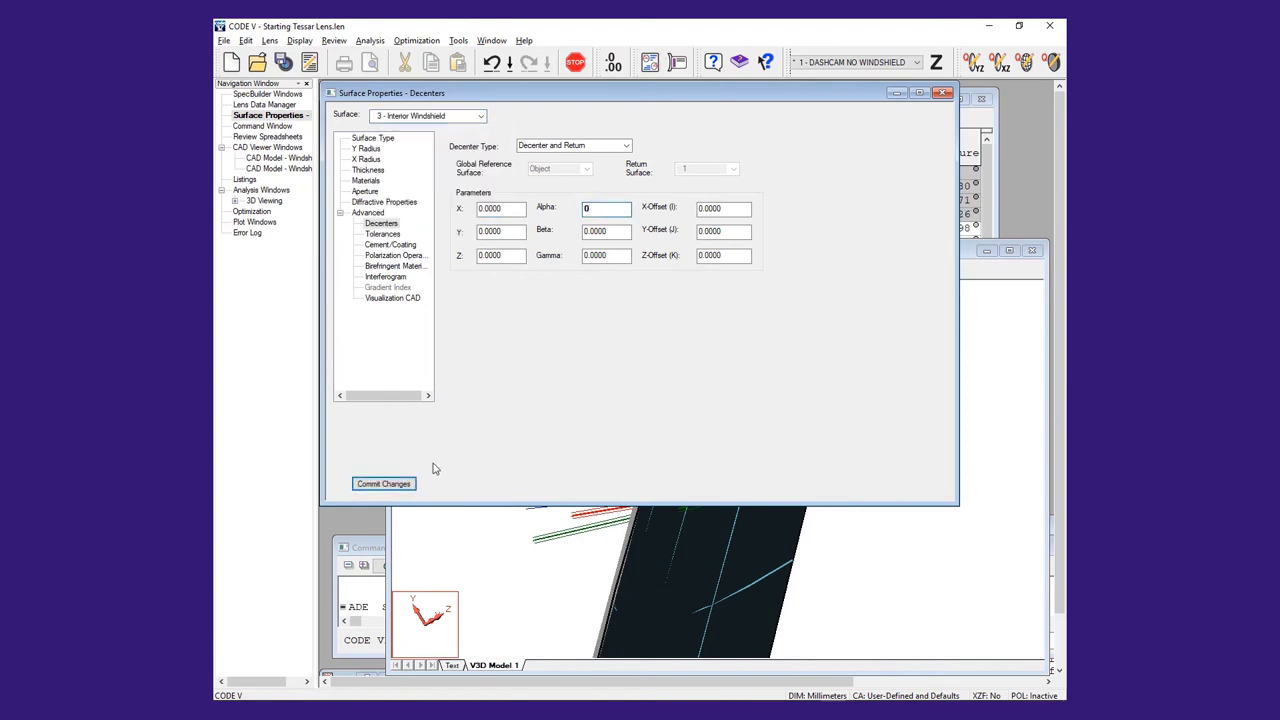
{"action": "left_click", "coordinate": [384, 484]}
- Rebuild the 3D model and rotate it to view the windshield edge-on
{"action": "left_click", "coordinate": [530, 560]}
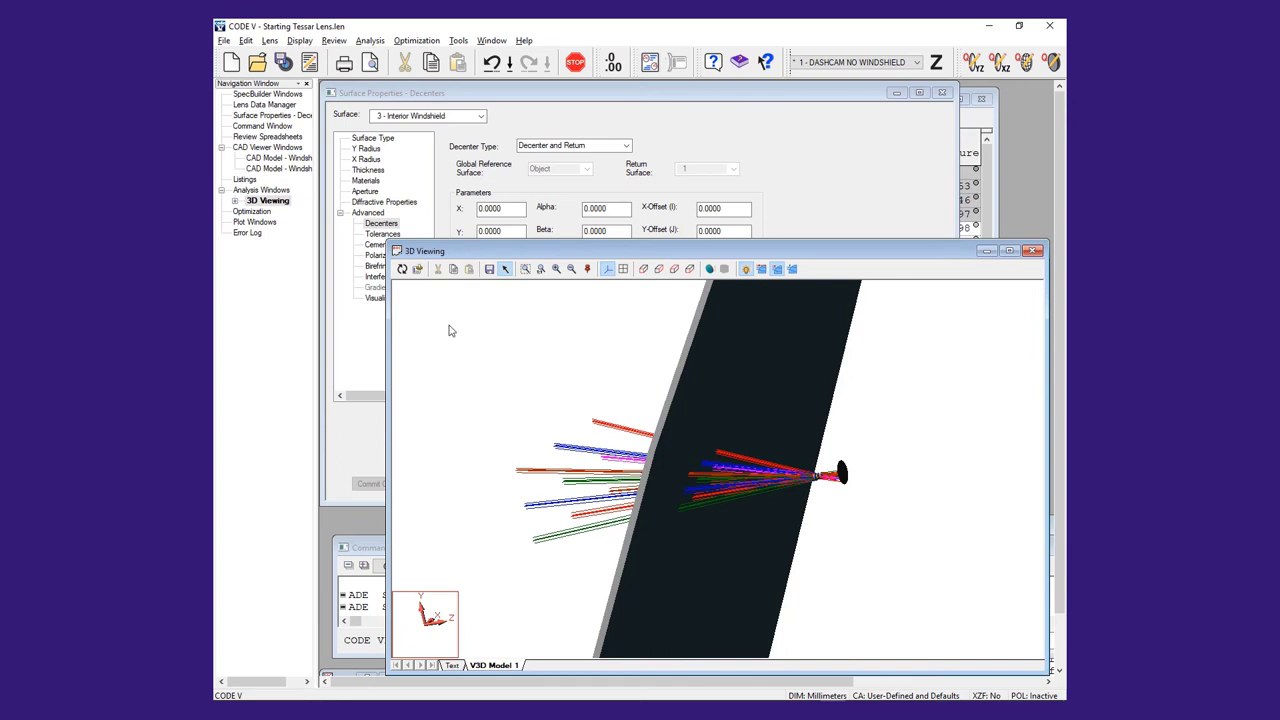
{"action": "left_click", "coordinate": [418, 266]}
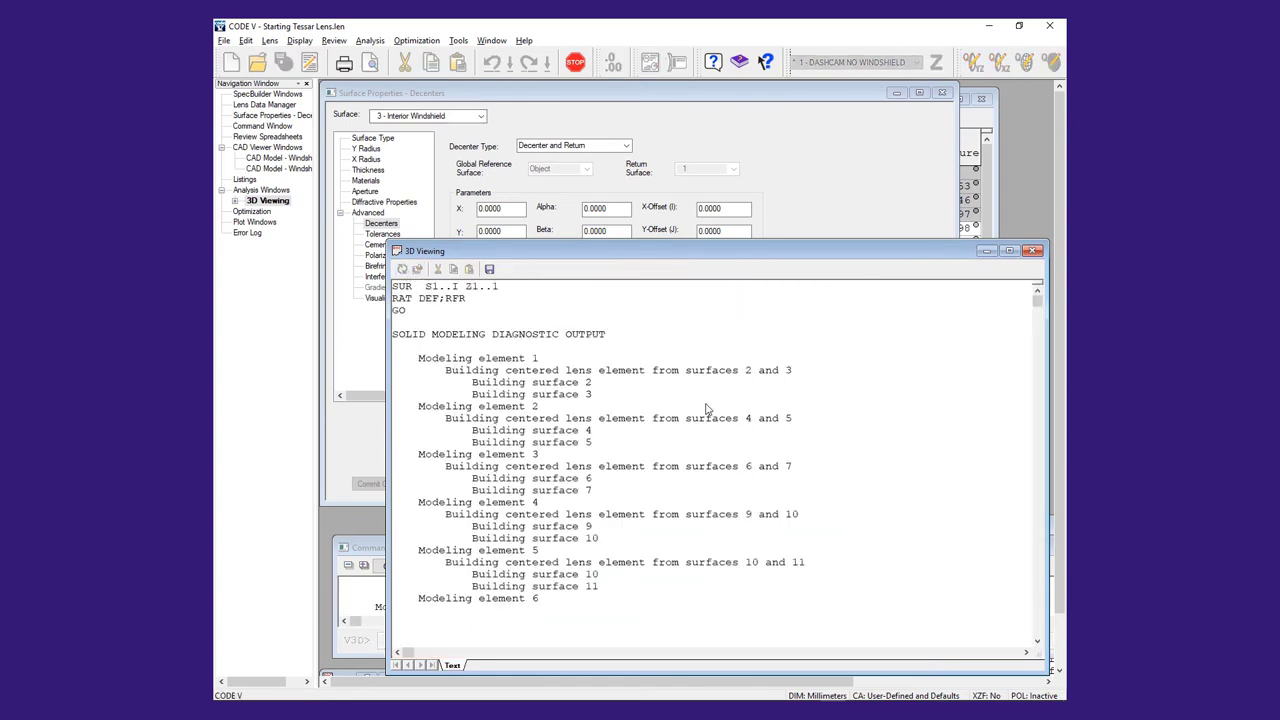
{"action": "left_click_drag", "start_coordinate": [771, 486], "coordinate": [767, 550]}
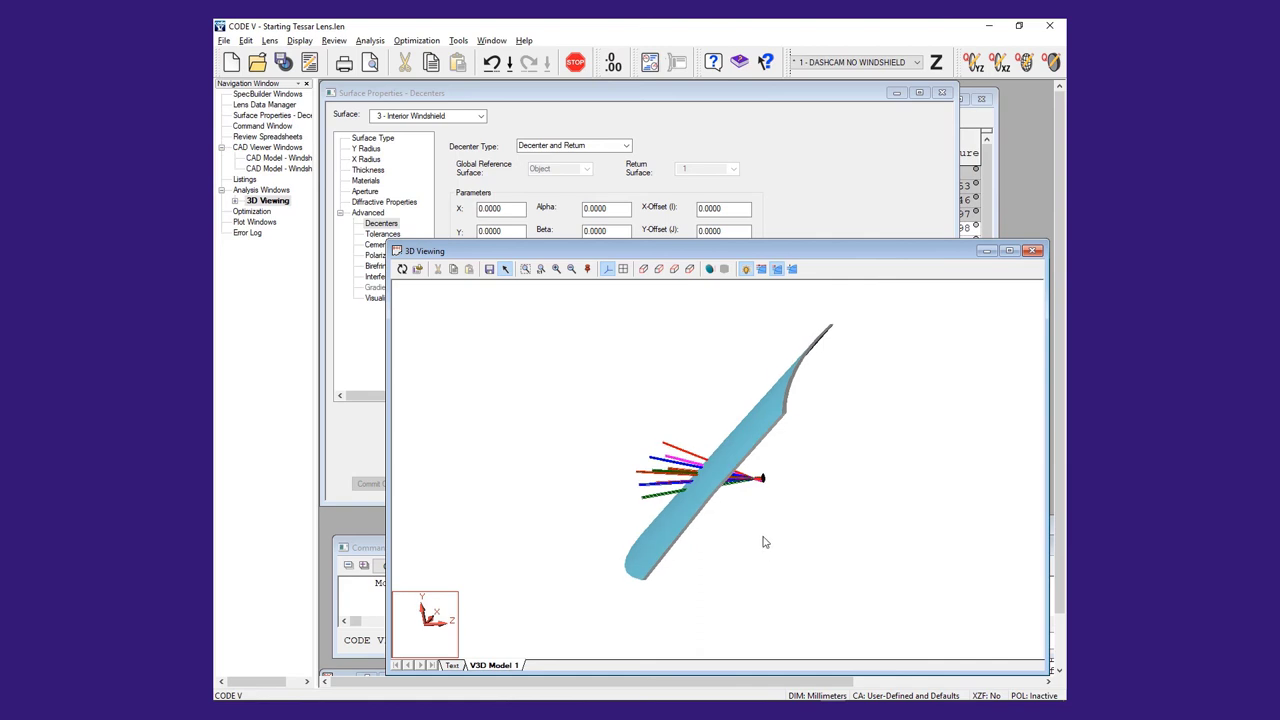
- Position the Exterior Windshield CAD surface at Y -100 and Z -50 and commit
{"action": "left_click", "coordinate": [502, 96]}
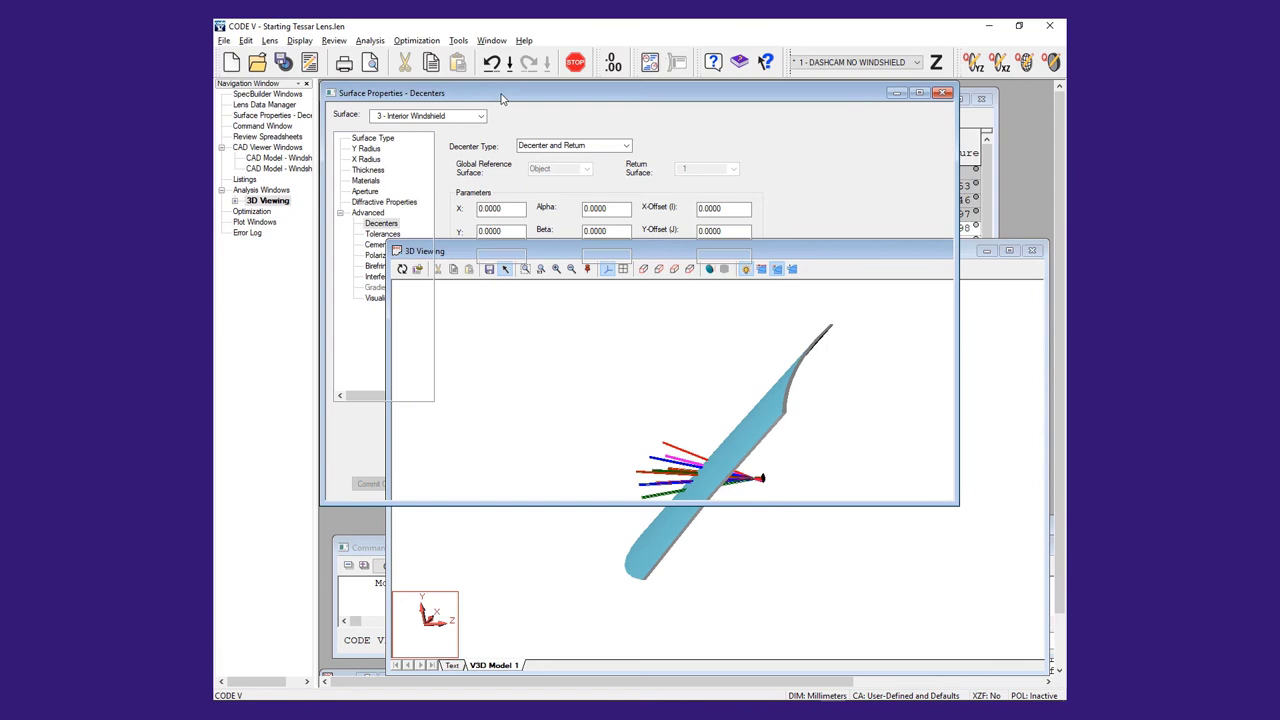
{"action": "left_click", "coordinate": [482, 117]}
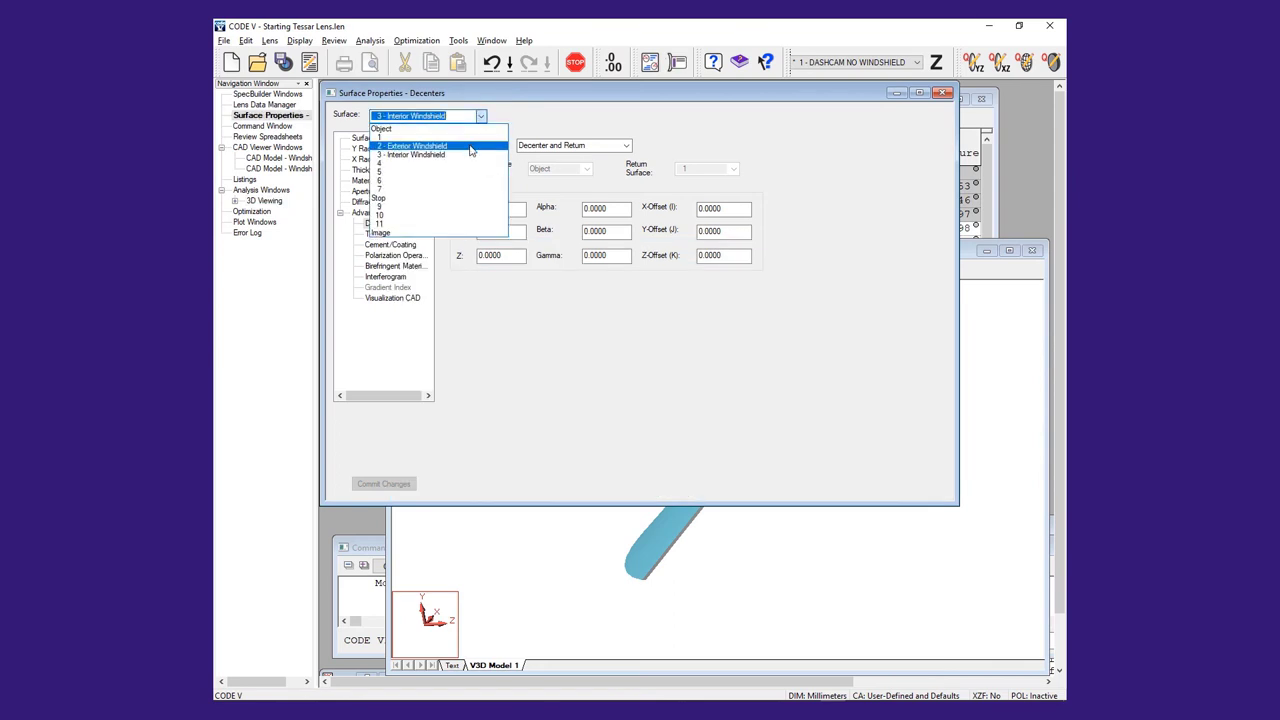
{"action": "left_click", "coordinate": [415, 149]}
{"action": "left_click", "coordinate": [376, 139]}
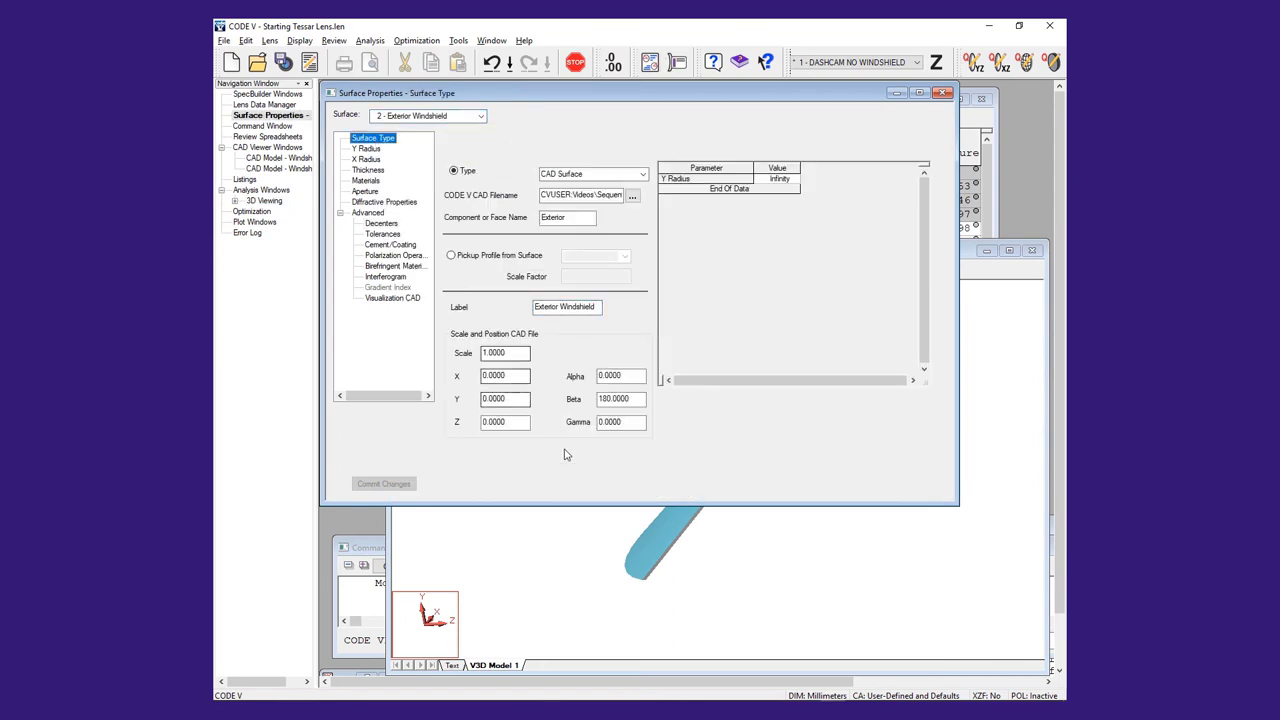
{"action": "double_click", "coordinate": [505, 399]}
{"action": "type", "text": "0"}
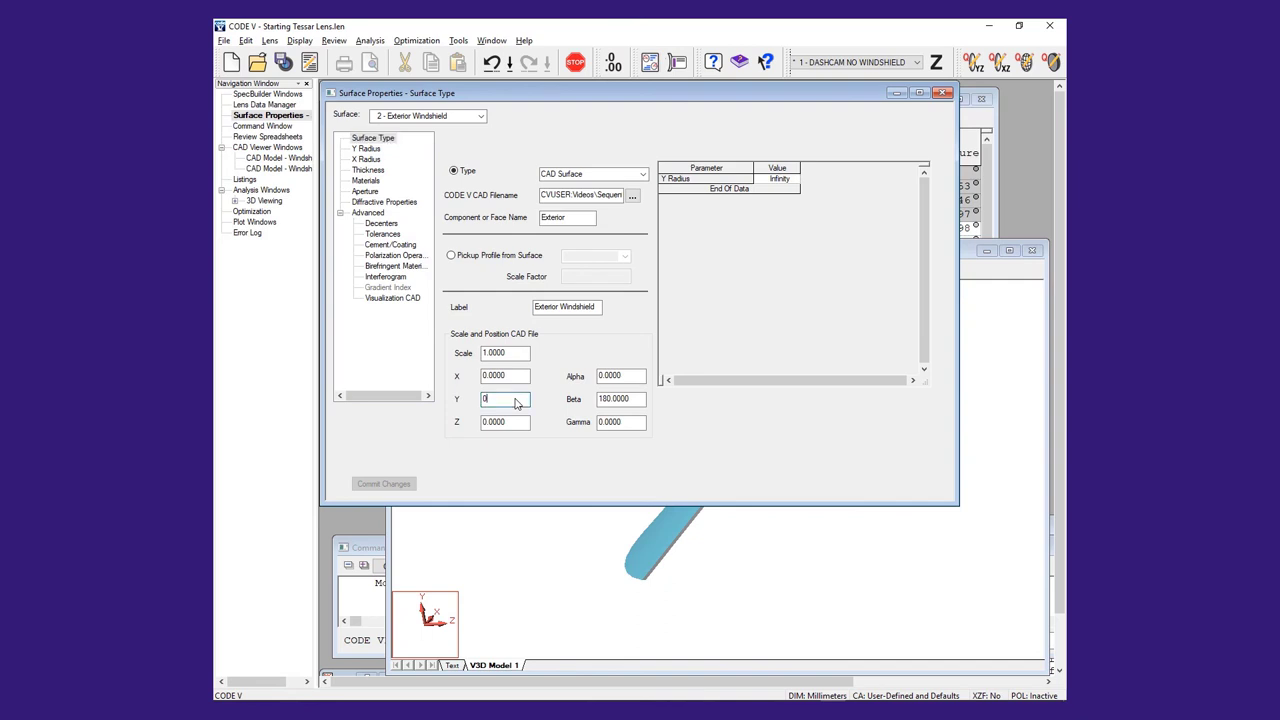
{"action": "type", "text": "-100"}
{"action": "double_click", "coordinate": [505, 422]}
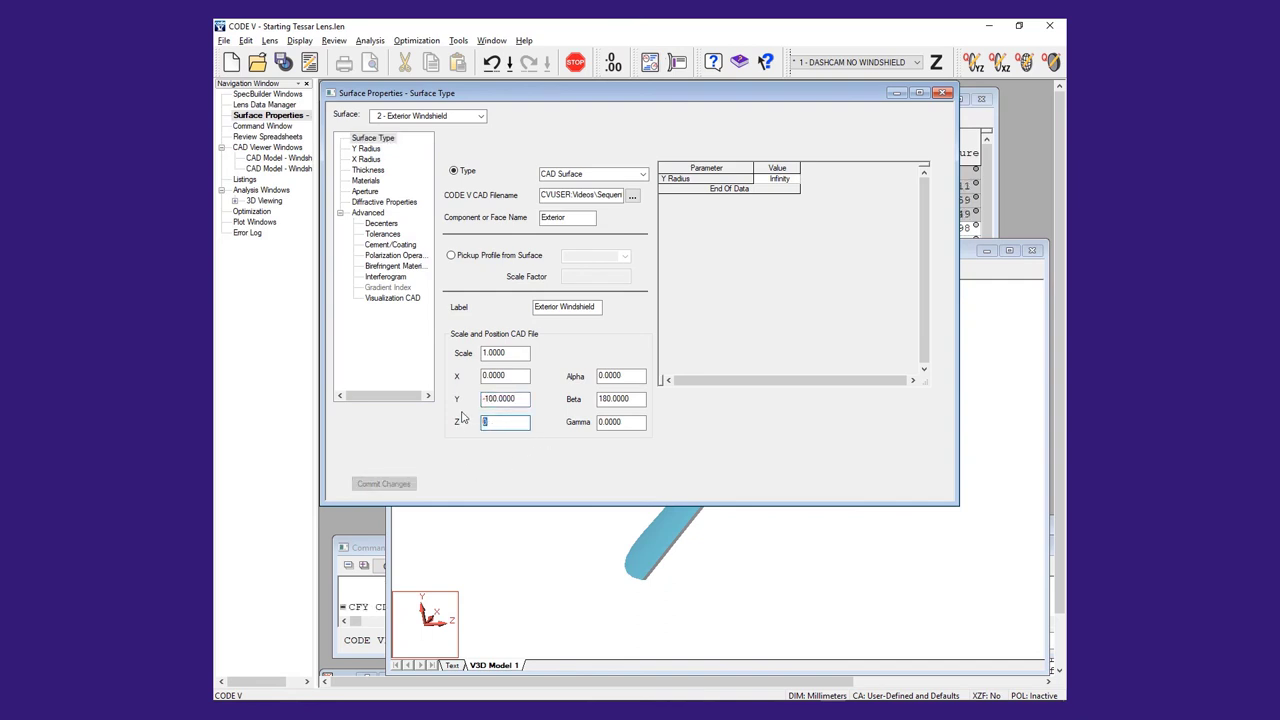
{"action": "type", "text": "-5"}
{"action": "left_click", "coordinate": [384, 484]}
- Position the Interior Windshield CAD surface at Y -100 and Z -50 and commit
{"action": "left_click", "coordinate": [482, 117]}
{"action": "left_click", "coordinate": [470, 157]}
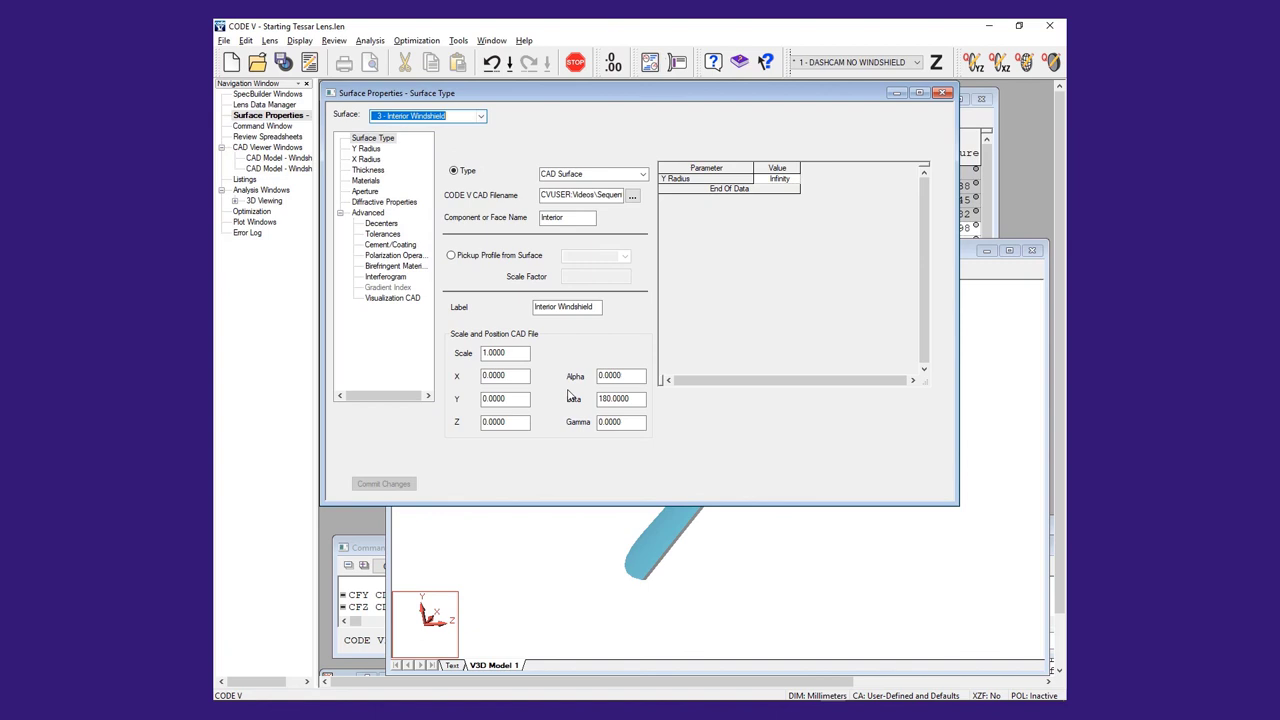
{"action": "double_click", "coordinate": [495, 399]}
{"action": "type", "text": "-"}
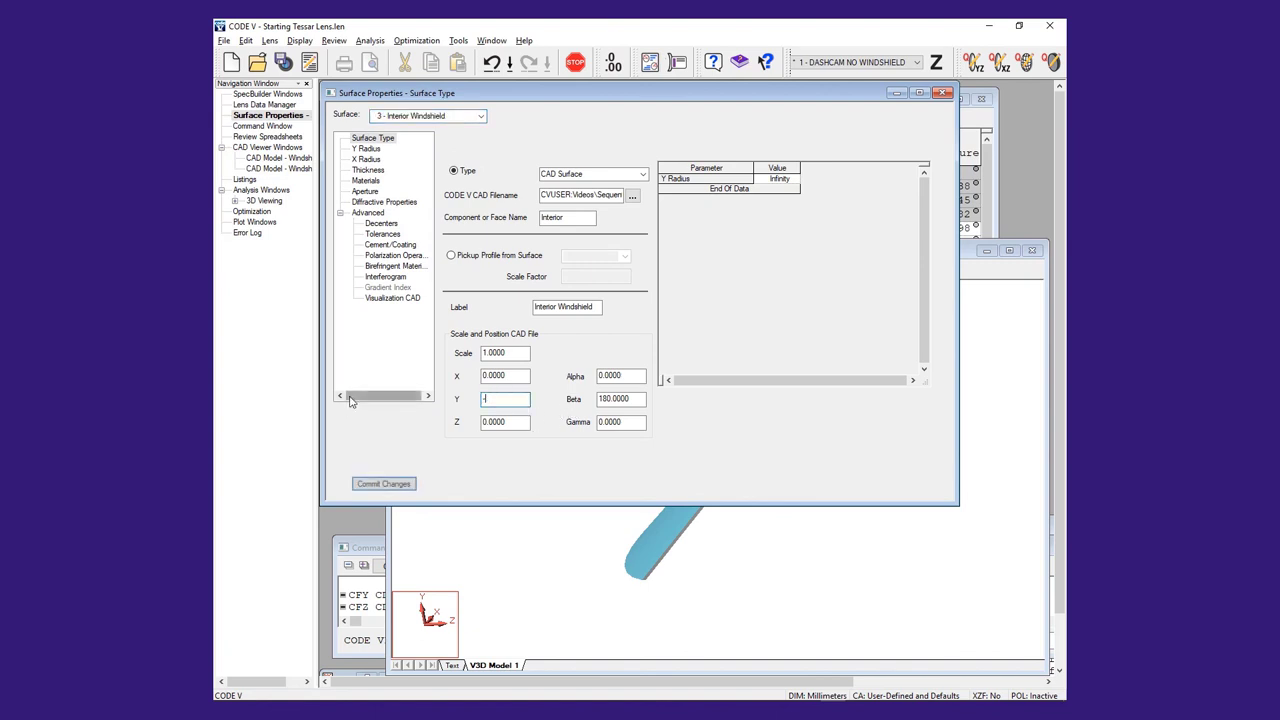
{"action": "type", "text": "100"}
{"action": "key", "text": "Tab"}
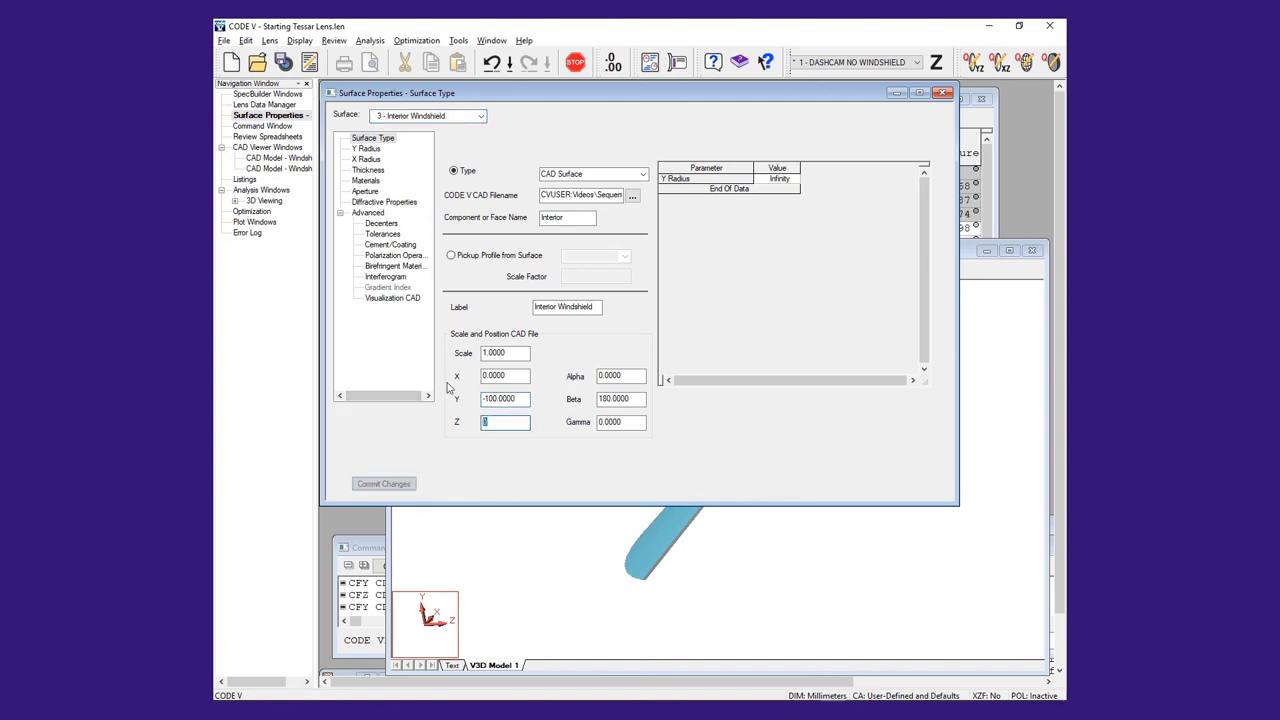
{"action": "type", "text": "-5"}
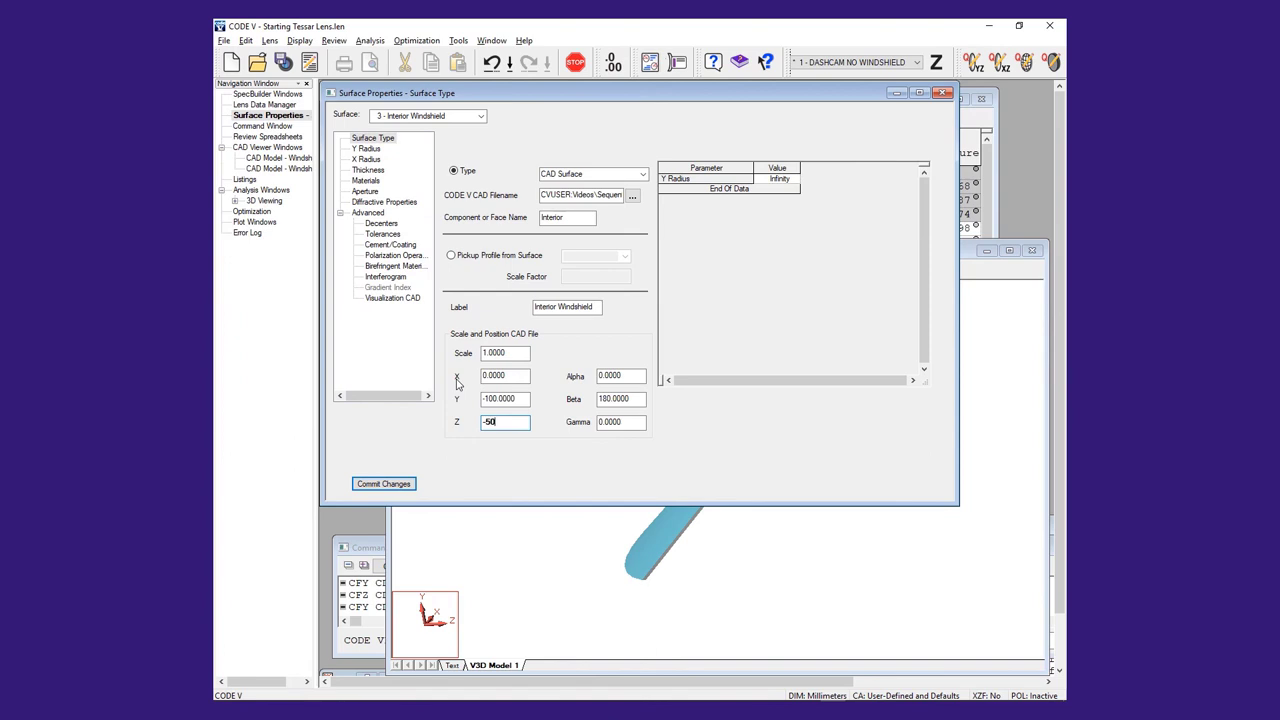
{"action": "type", "text": "0"}
{"action": "left_click", "coordinate": [381, 486]}
- Rebuild the 3D model and zoom in on rays crossing the offset windshield into the Tessar lens
{"action": "left_click", "coordinate": [471, 546]}
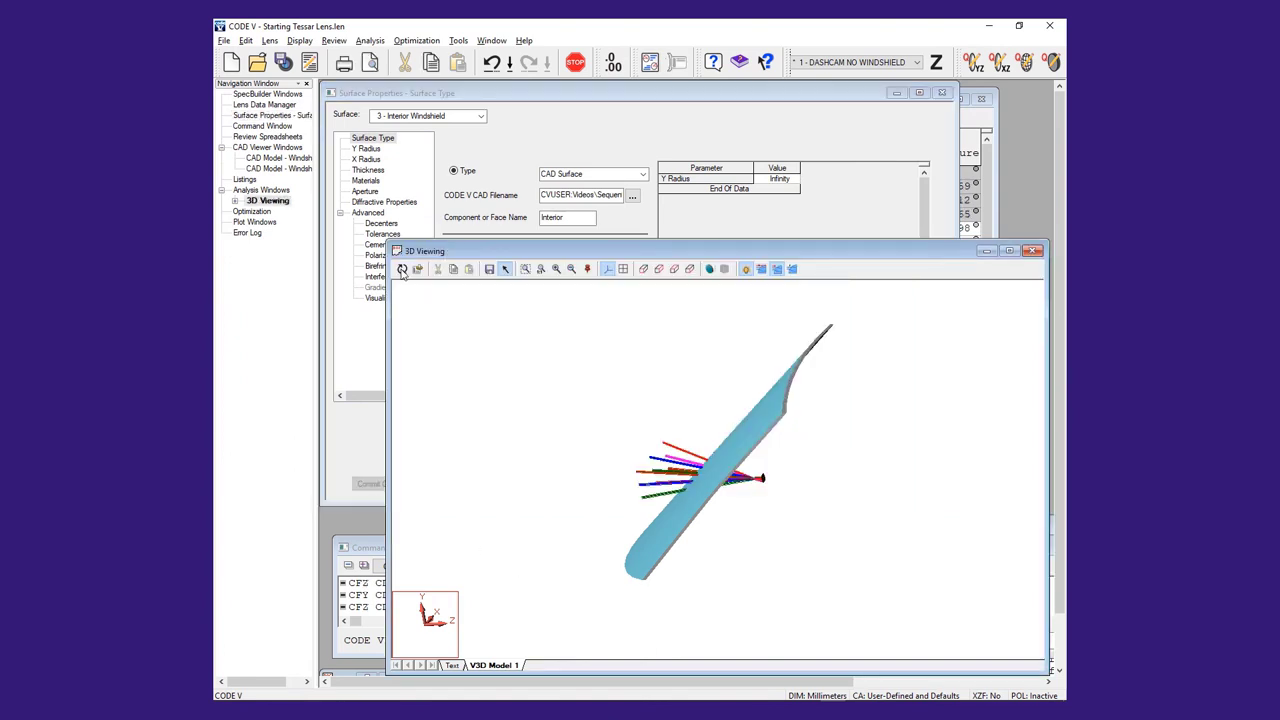
{"action": "left_click", "coordinate": [401, 269]}
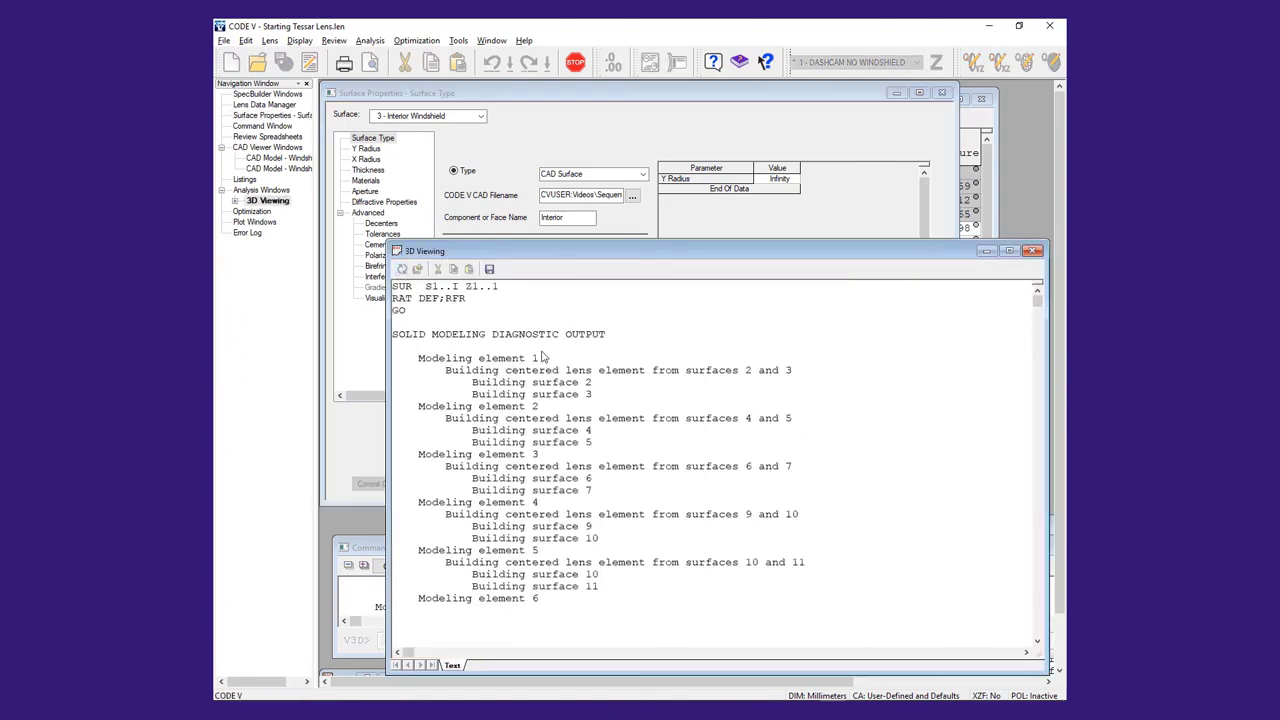
{"action": "left_click_drag", "start_coordinate": [831, 575], "coordinate": [806, 443]}
{"action": "scroll", "coordinate": [805, 395], "scroll_direction": "up", "scroll_amount": 5}
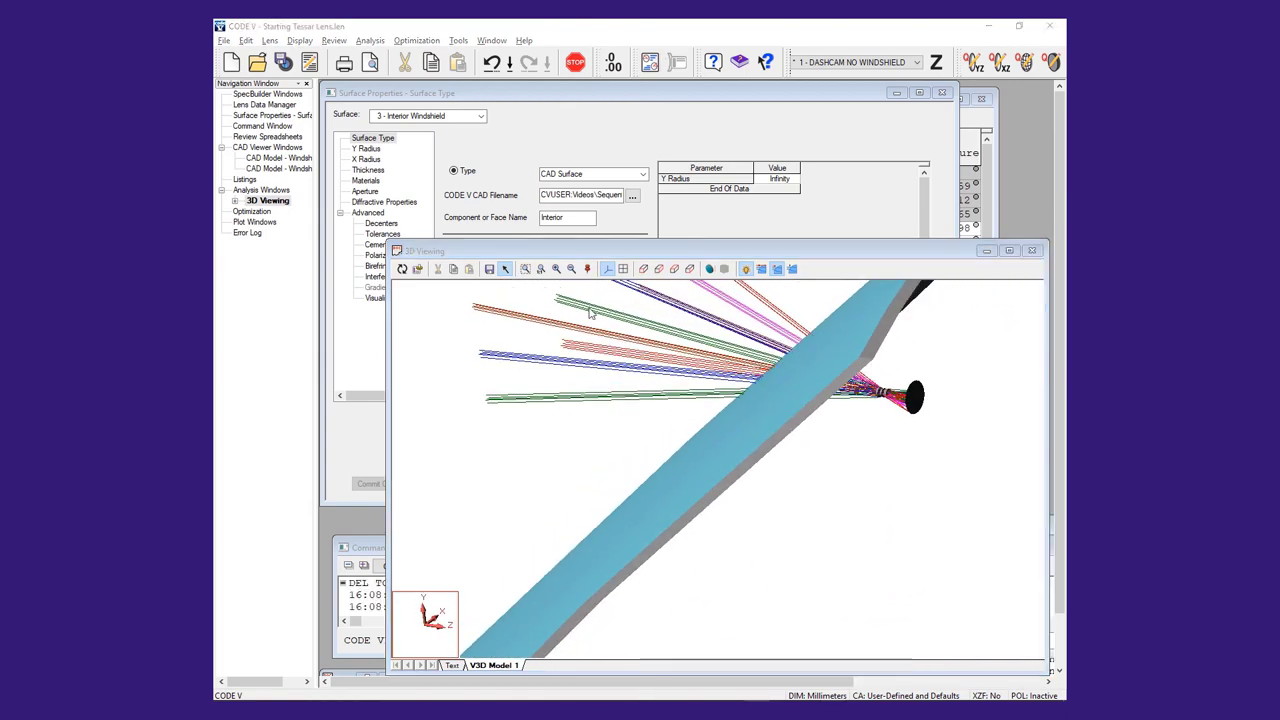
{"action": "left_click", "coordinate": [334, 40]}
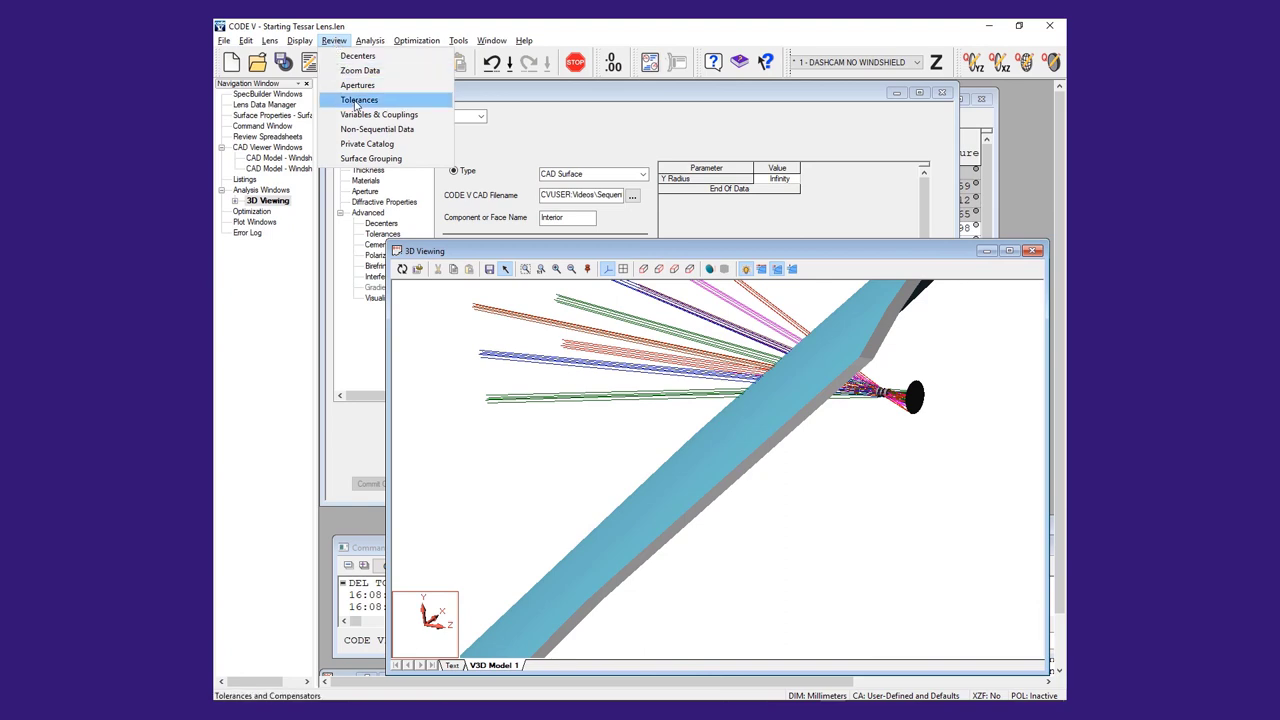
{"action": "left_click", "coordinate": [358, 101]}
{"action": "right_click", "coordinate": [624, 314]}
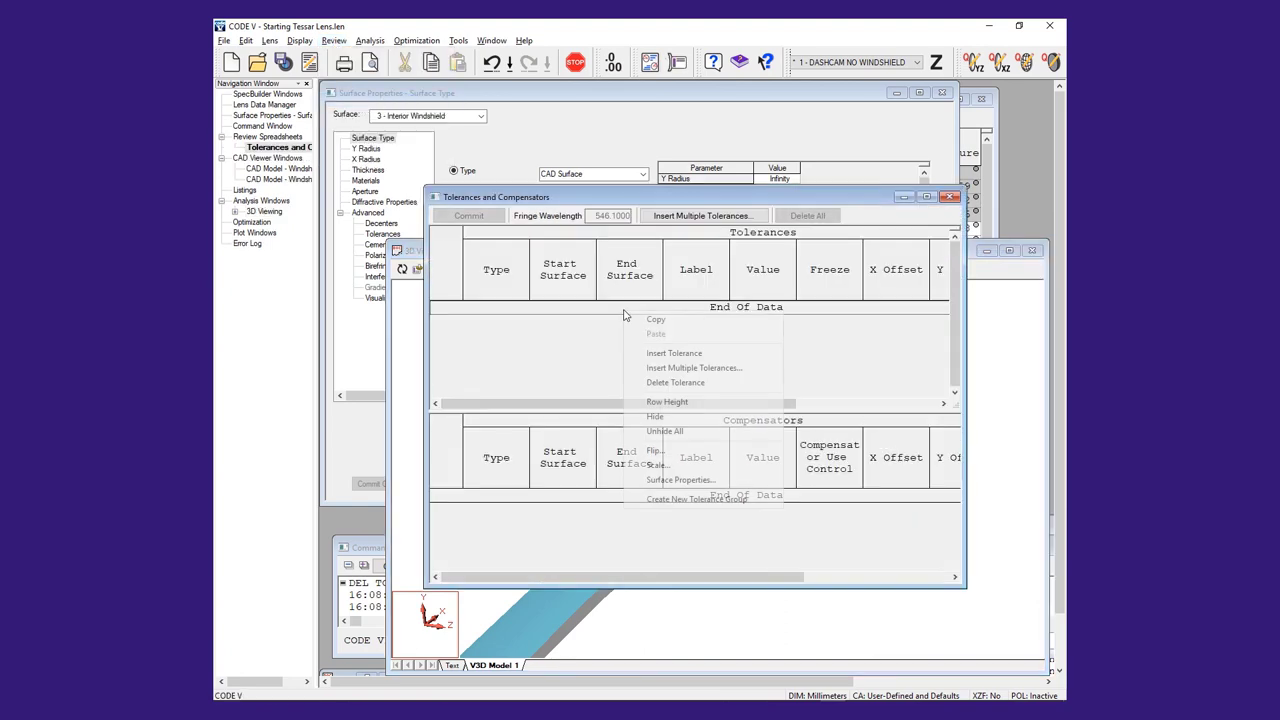
{"action": "left_click", "coordinate": [654, 353]}
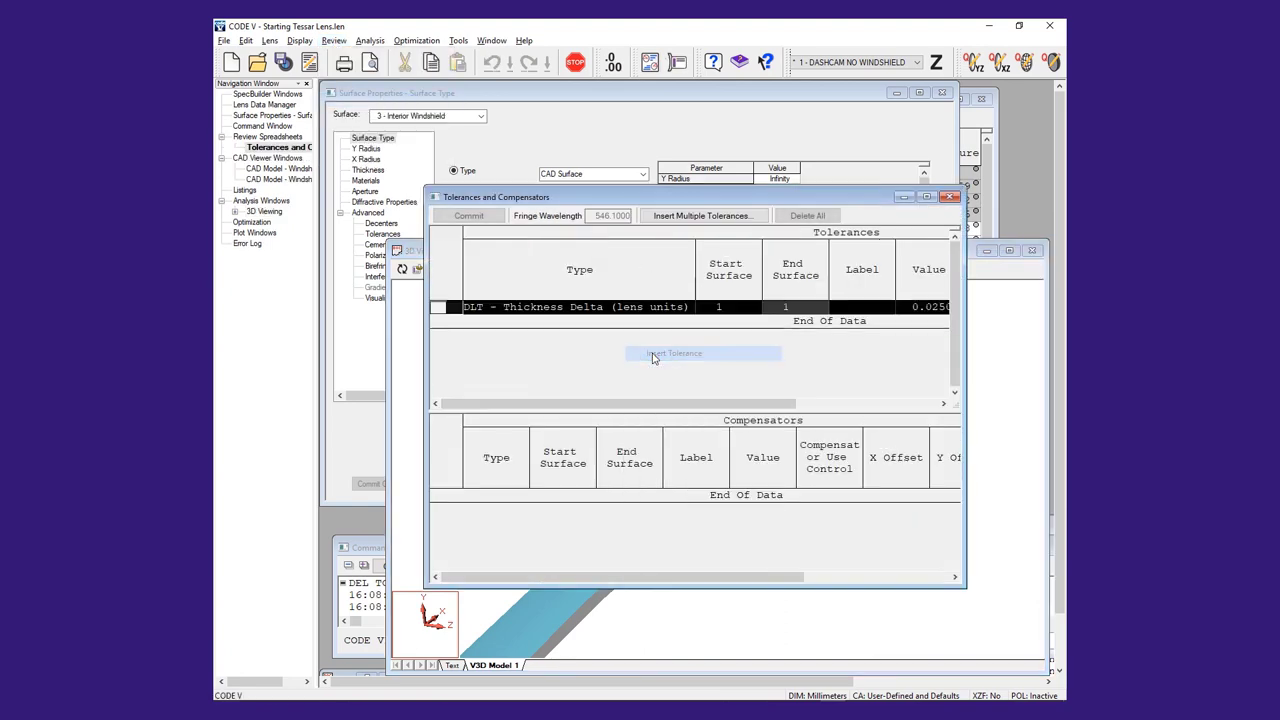
{"action": "left_click", "coordinate": [597, 309]}
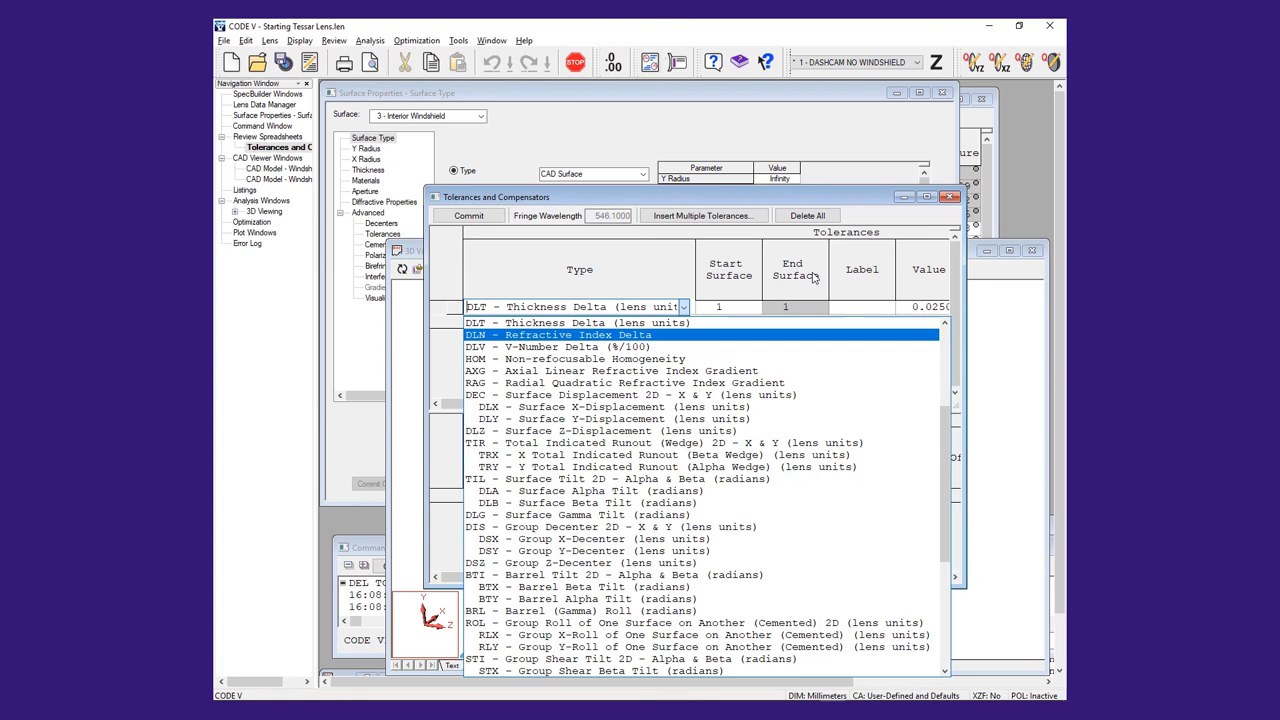
{"action": "left_click", "coordinate": [800, 324]}
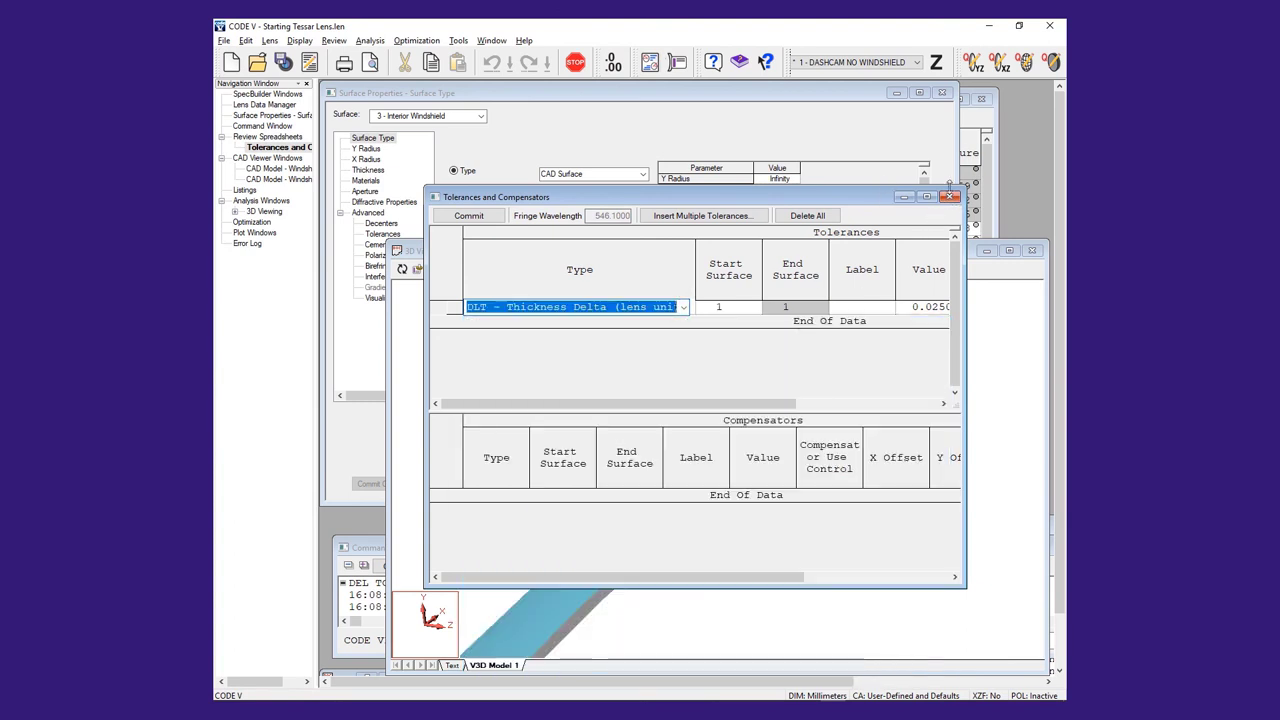
{"action": "left_click", "coordinate": [950, 196]}
{"action": "left_click", "coordinate": [677, 403]}
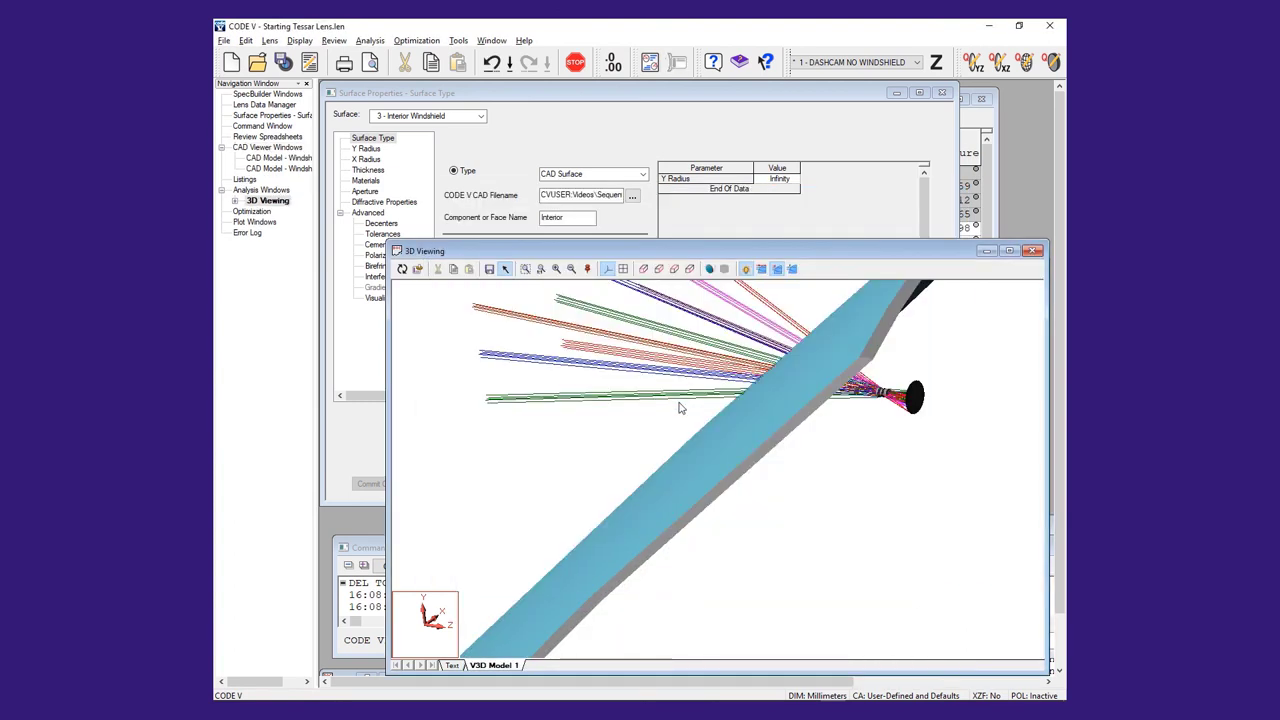